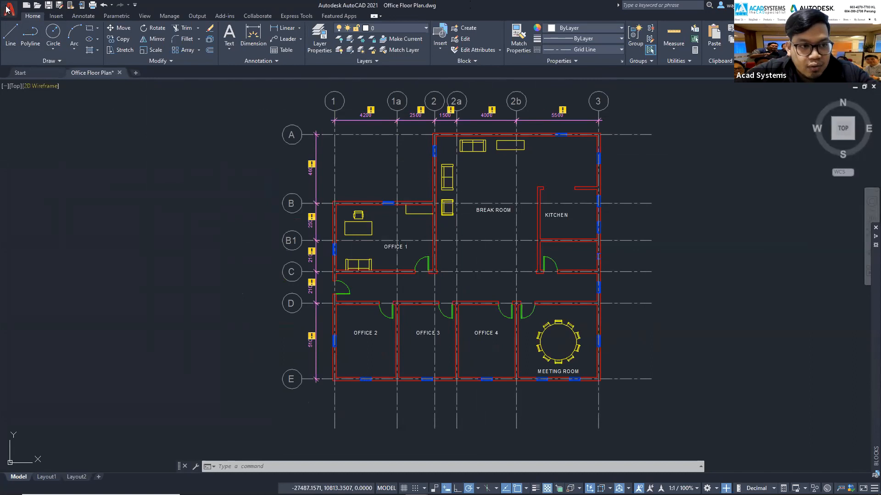
# - Start saving the floor plan drawing under Save As with AutoCAD 2018 Drawing (*.dwg) as the file type
pyautogui.click(30, 120)
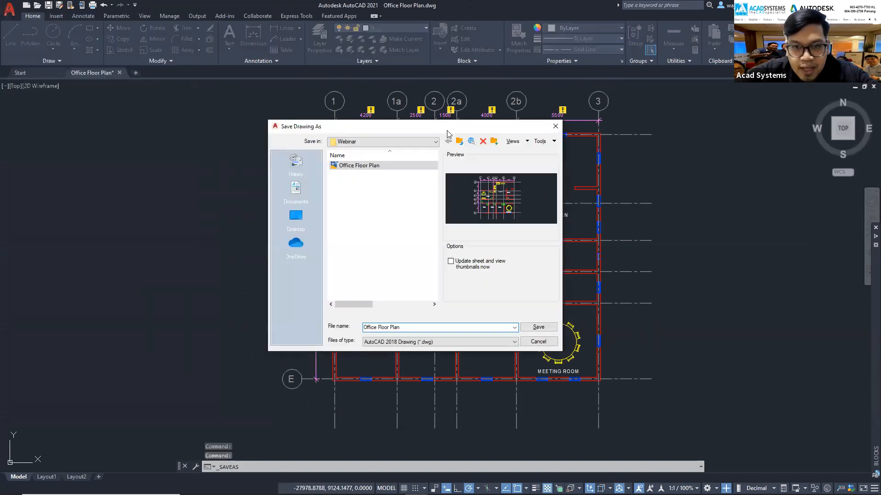
pyautogui.click(475, 449)
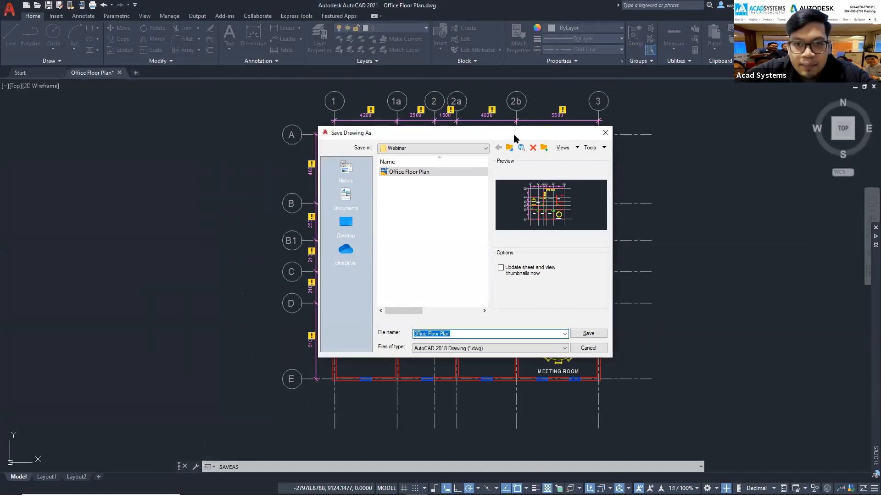
pyautogui.moveTo(502, 134); pyautogui.dragTo(485, 137)
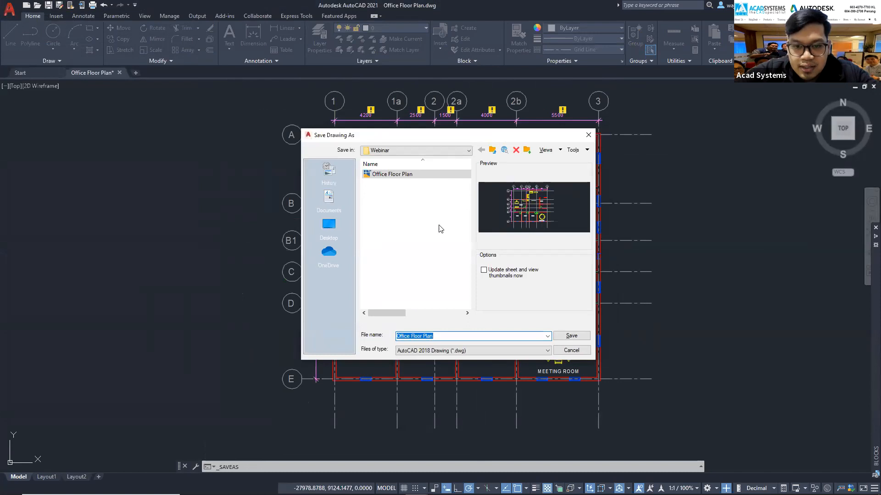
pyautogui.click(413, 202)
pyautogui.click(440, 351)
pyautogui.click(440, 354)
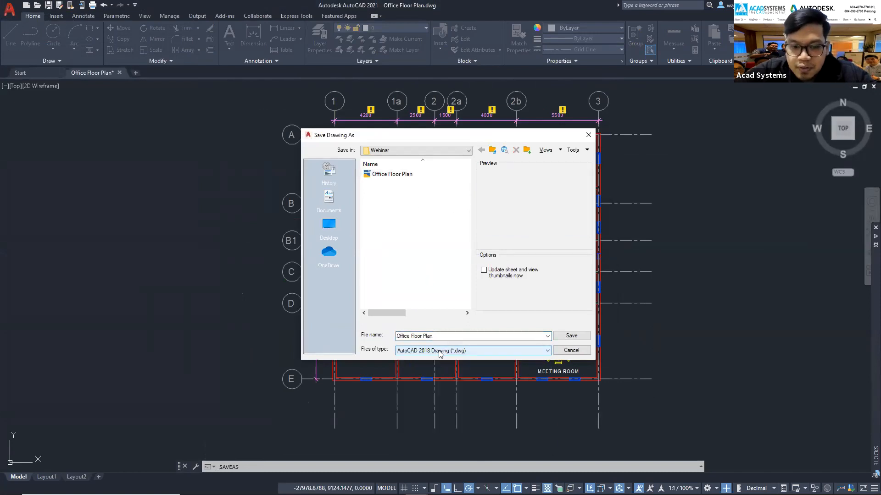
pyautogui.click(440, 350)
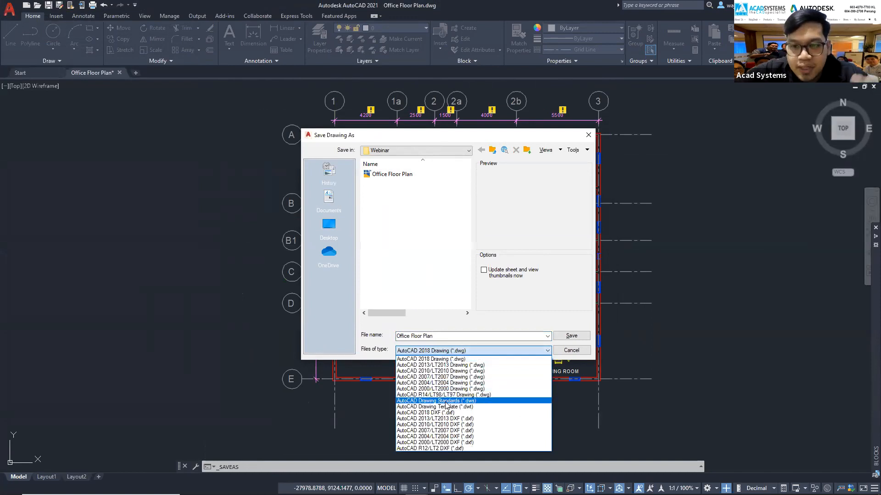
pyautogui.click(452, 357)
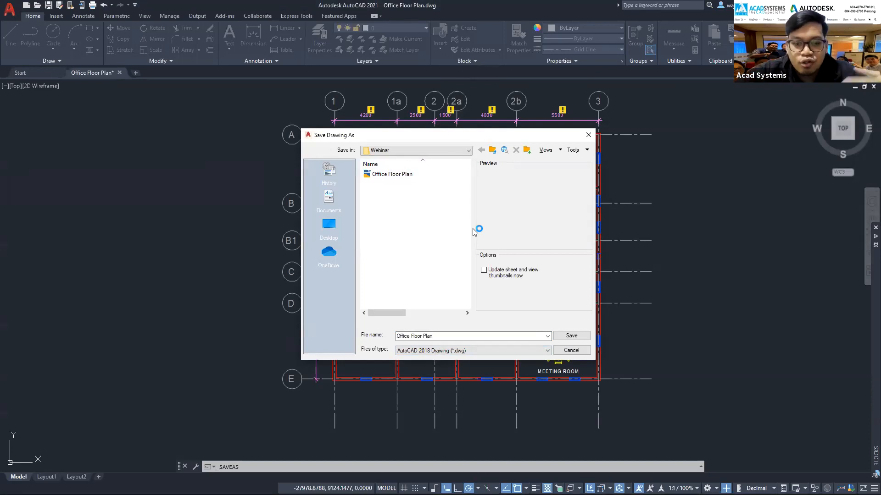
# - Save the floor plan as an AutoCAD 2018 drawing in the Webinar folder, replacing the existing Office Floor Plan.dwg
pyautogui.click(471, 353)
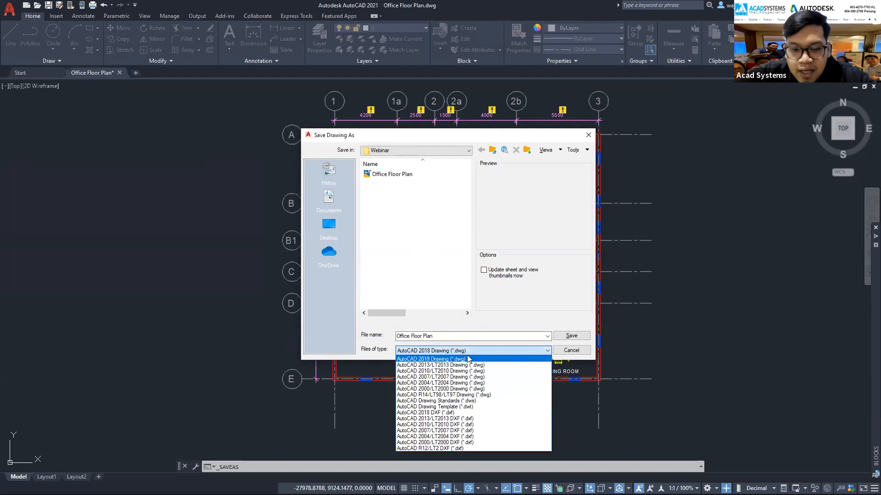
pyautogui.click(445, 378)
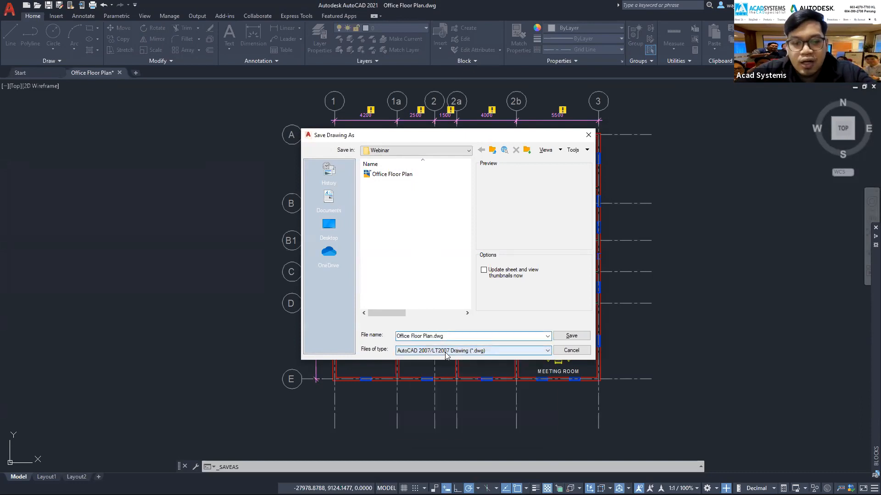
pyautogui.click(441, 351)
pyautogui.click(439, 360)
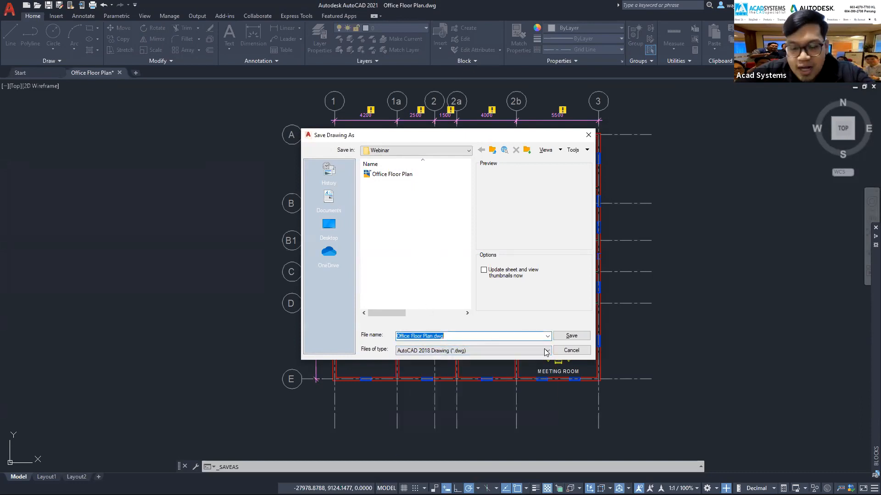
pyautogui.click(572, 336)
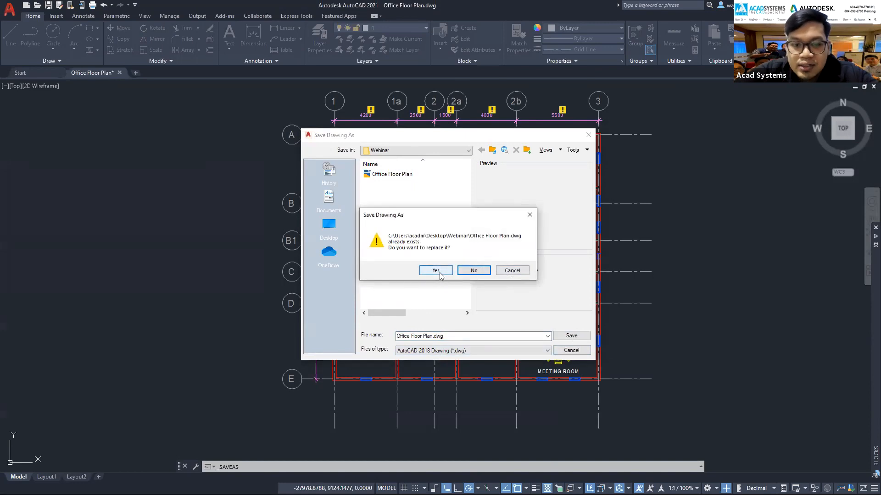
pyautogui.click(436, 270)
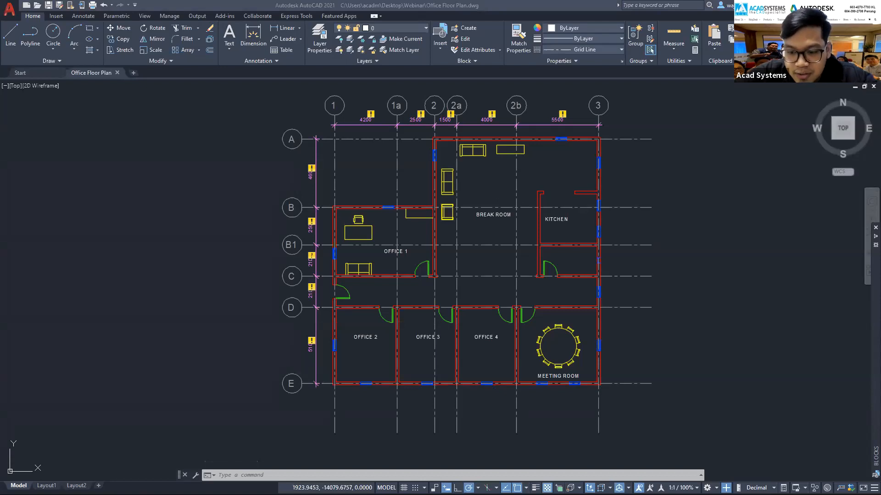
# - Switch to Revit, inspect the Level 1 floor plan of Office 3D, and close the project's 3D view
pyautogui.hotkey('alt', 'Tab')
pyautogui.scroll(-2, 445, 189)
pyautogui.click(452, 114)
pyautogui.scroll(2, 472, 143)
pyautogui.scroll(-3, 500, 156)
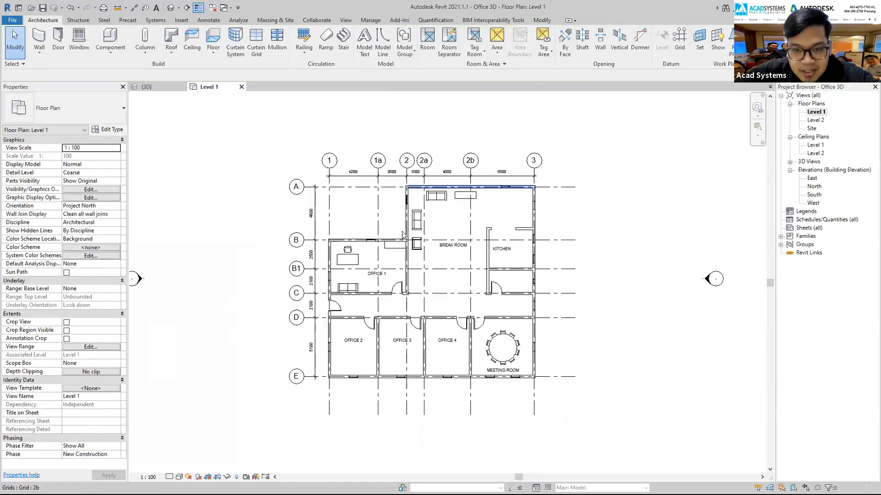
pyautogui.scroll(2, 525, 166)
pyautogui.click(183, 87)
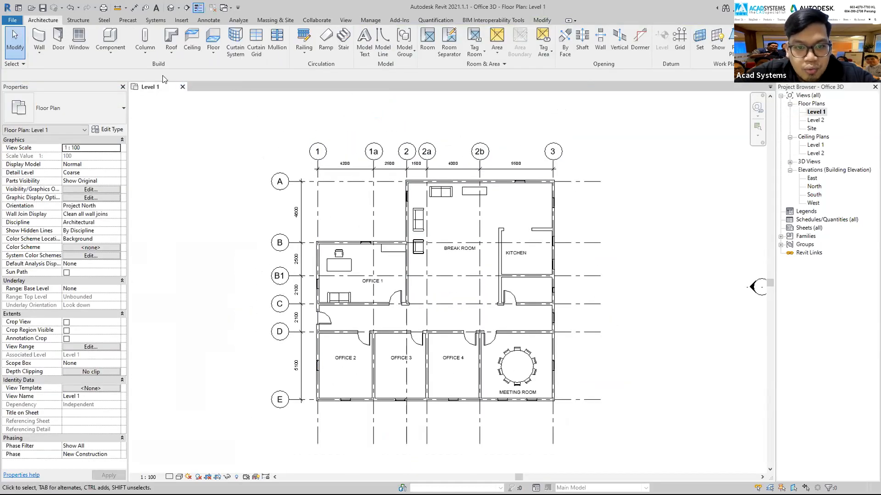
# - Create a new project based on the Metric Architectural Template
pyautogui.click(21, 21)
pyautogui.click(19, 9)
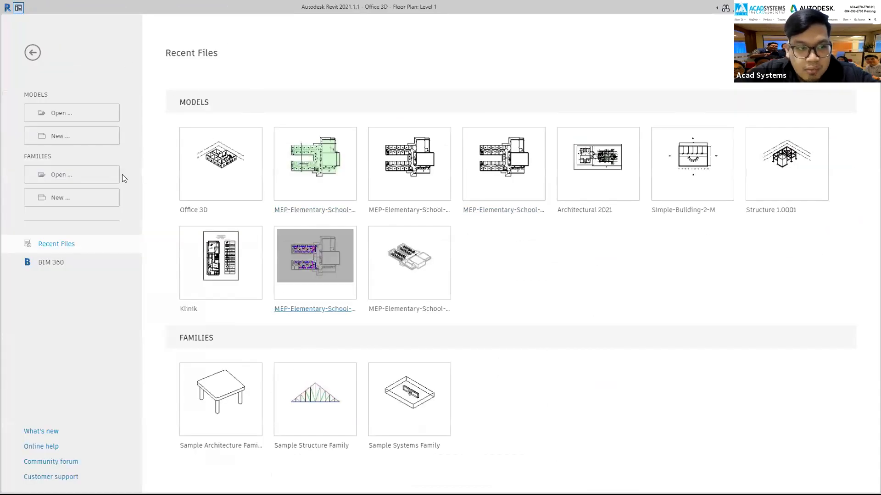
pyautogui.click(93, 140)
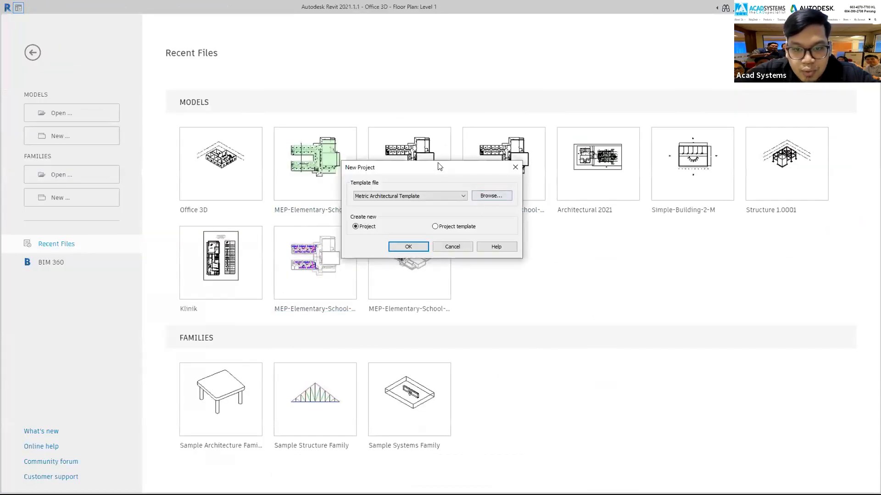
pyautogui.click(443, 200)
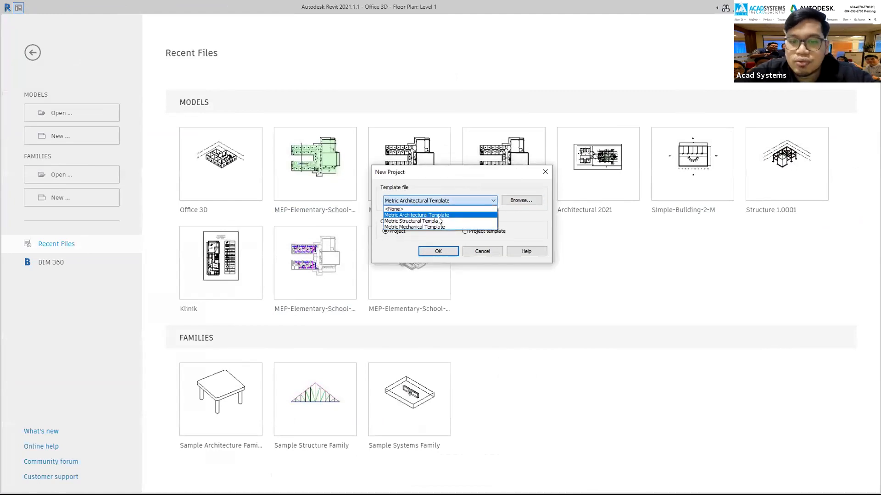
pyautogui.click(438, 215)
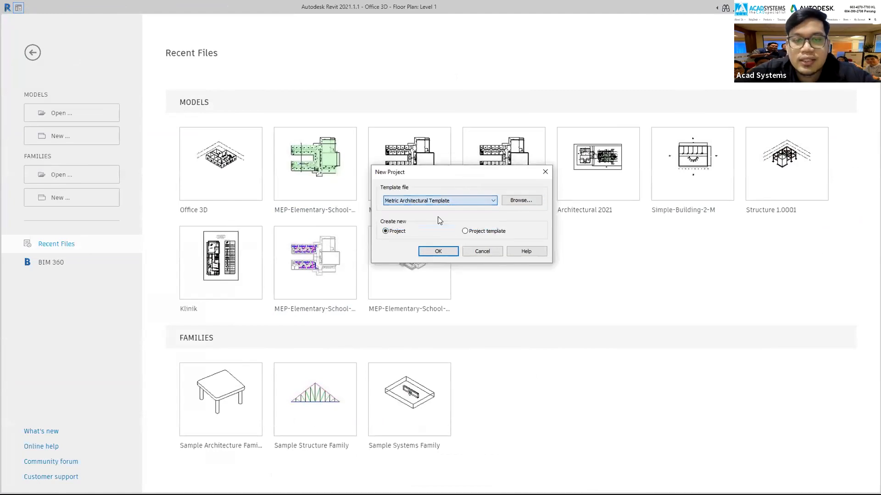
pyautogui.click(439, 252)
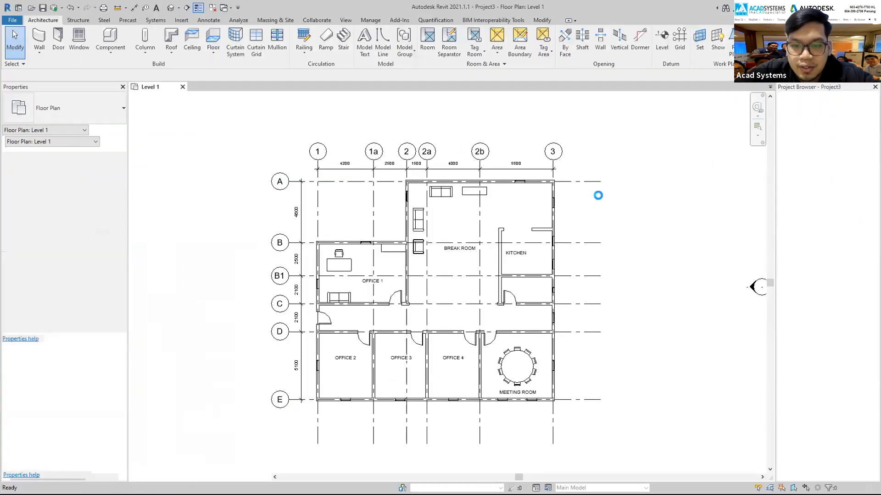
pyautogui.scroll(-1, 451, 193)
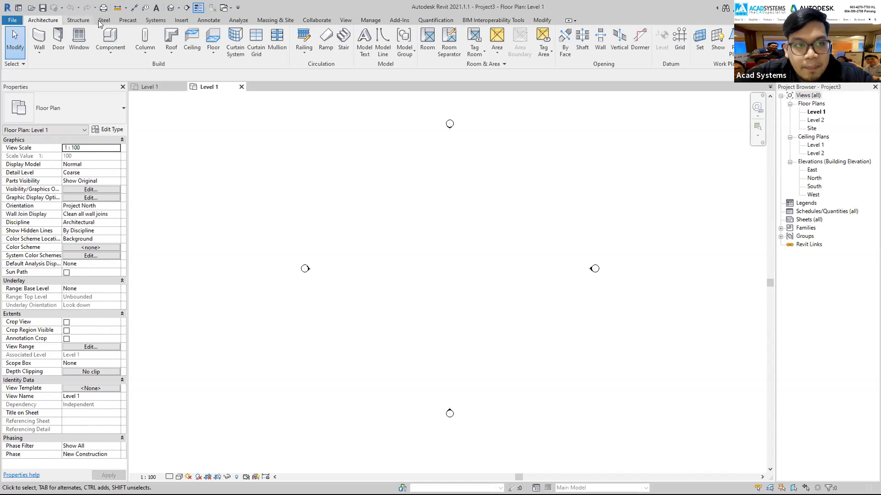
pyautogui.click(181, 19)
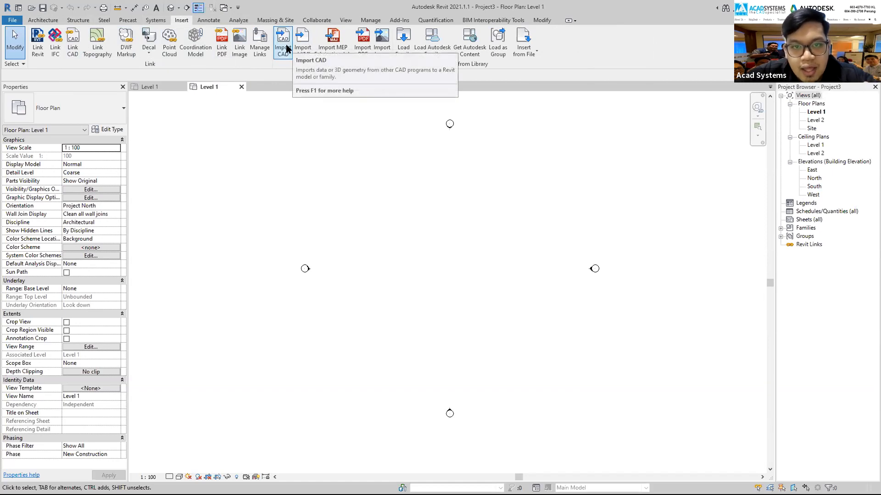
pyautogui.click(70, 43)
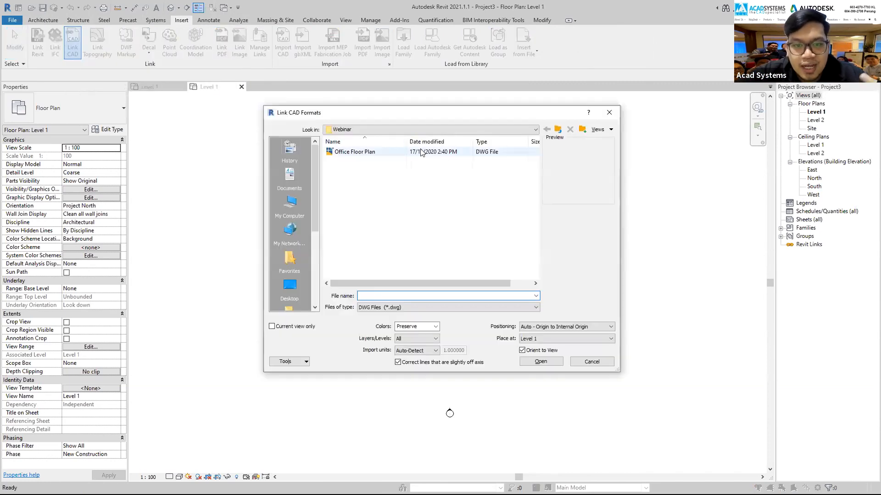
pyautogui.click(475, 154)
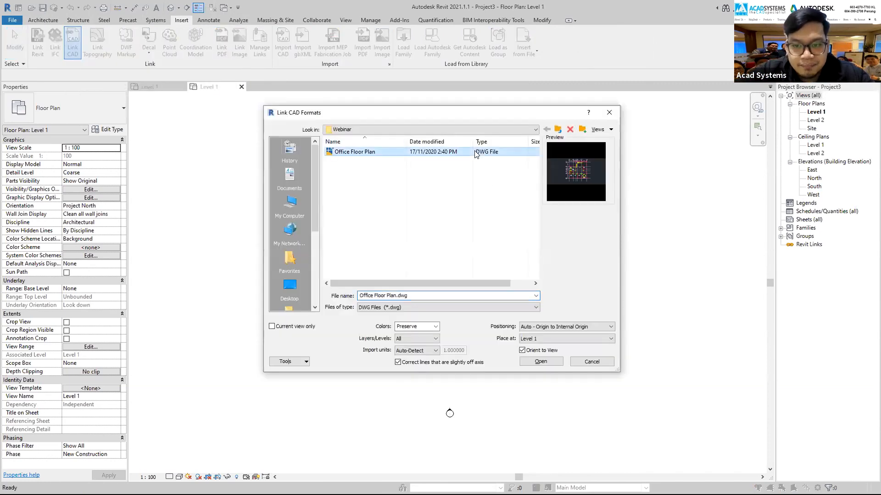
pyautogui.moveTo(452, 120); pyautogui.dragTo(444, 122)
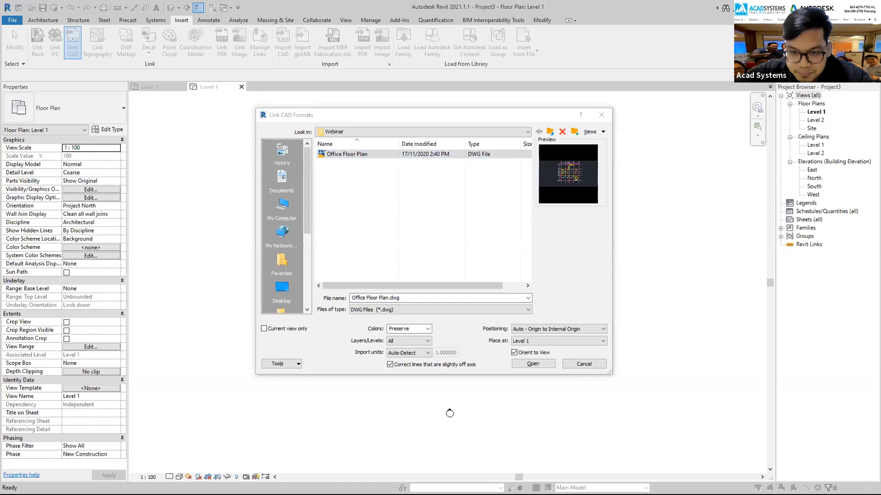
pyautogui.click(431, 120)
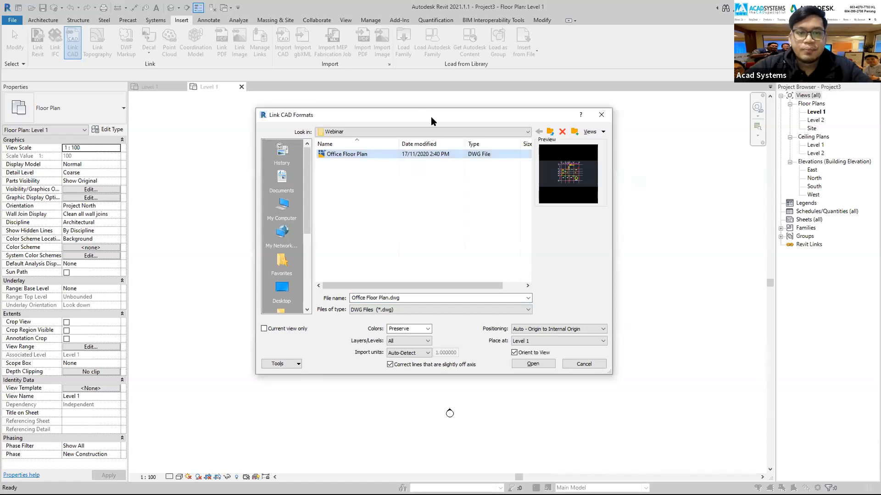
pyautogui.moveTo(431, 118); pyautogui.dragTo(426, 126)
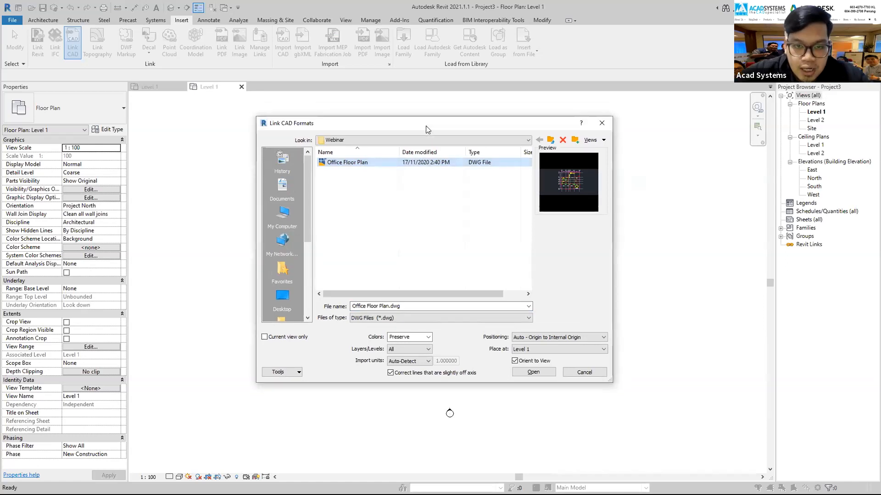
pyautogui.click(601, 123)
# - Choose Office Floor Plan.dwg for a CAD link, with positioning set to Auto - Origin to Internal Origin
pyautogui.click(76, 41)
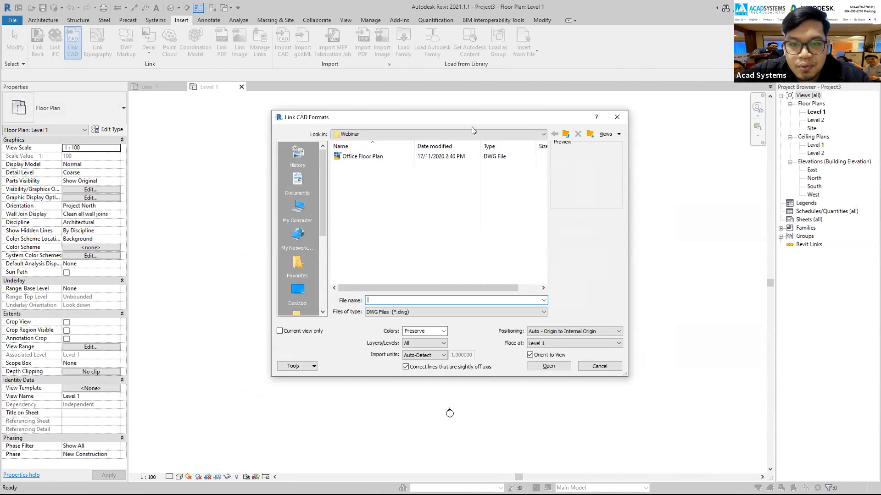
pyautogui.moveTo(503, 117); pyautogui.dragTo(499, 123)
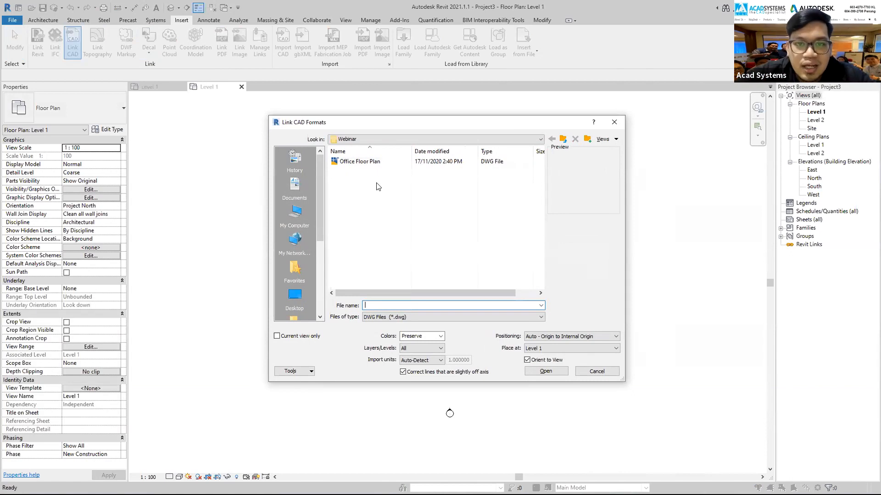
pyautogui.click(371, 165)
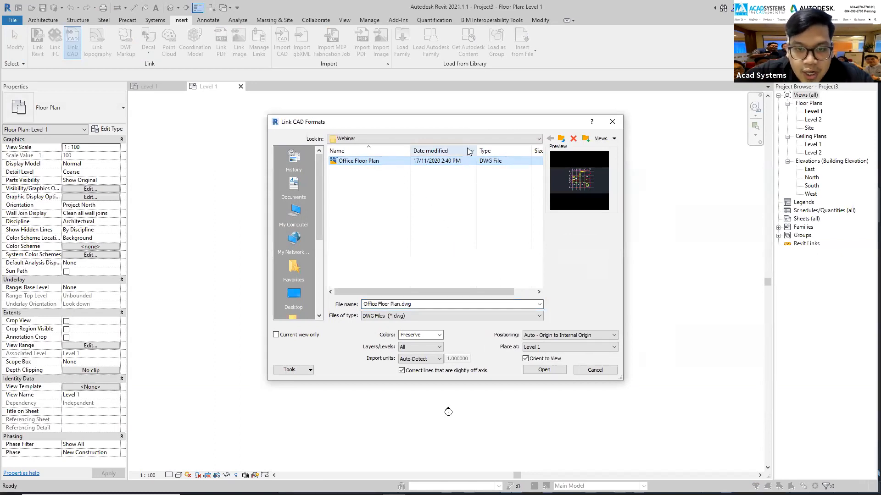
pyautogui.moveTo(455, 119); pyautogui.dragTo(443, 105)
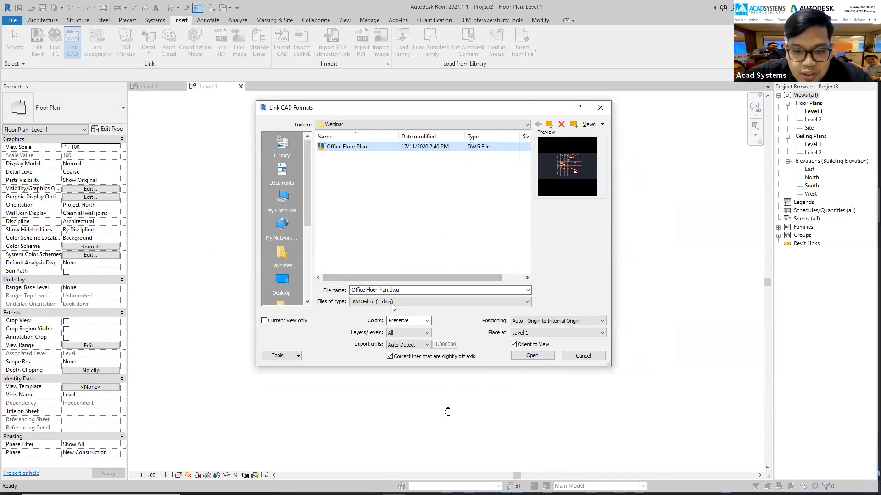
pyautogui.click(546, 322)
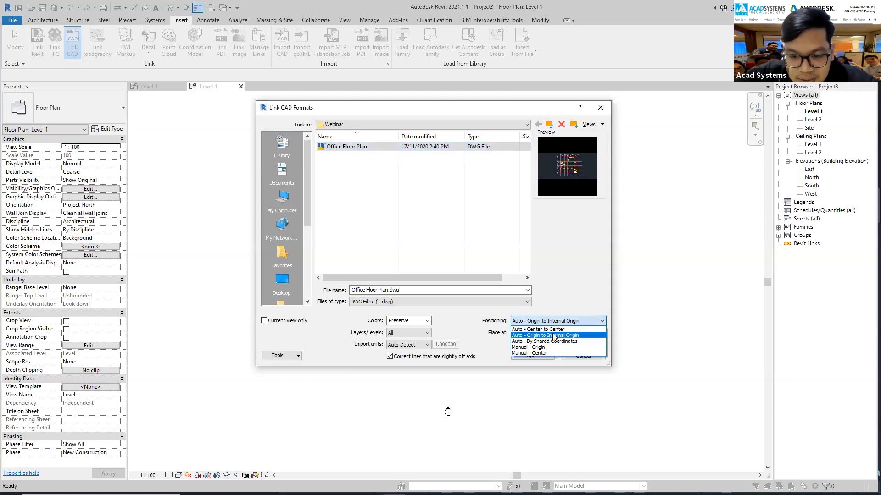
pyautogui.click(552, 336)
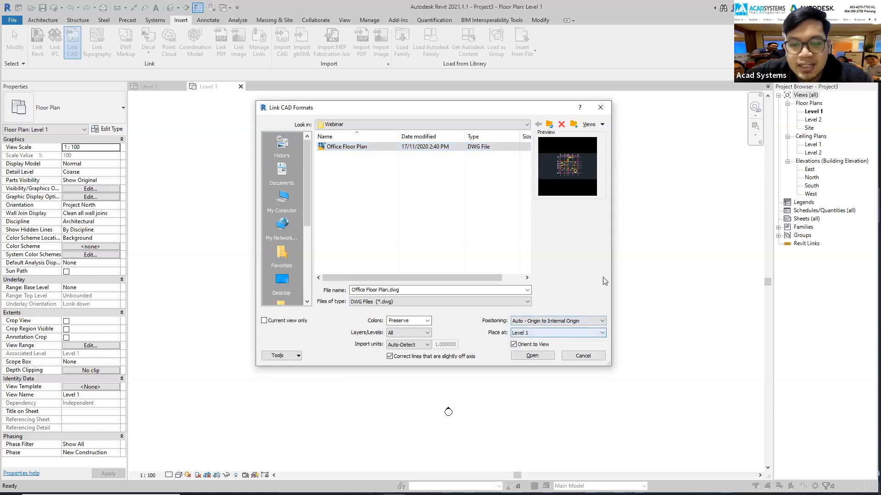
# - Review the import unit choices, keep Auto-Detect, and link the office floor plan drawing into the Level 1 view
pyautogui.click(412, 344)
pyautogui.click(412, 344)
pyautogui.click(411, 343)
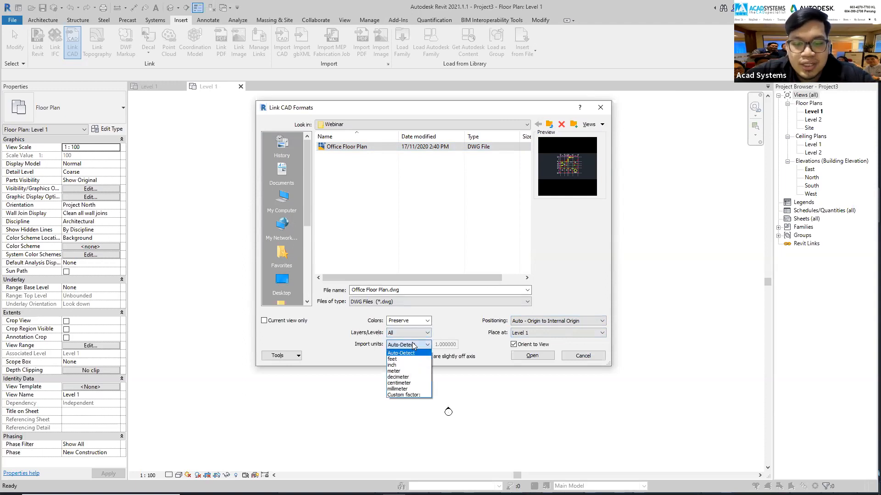
pyautogui.click(415, 345)
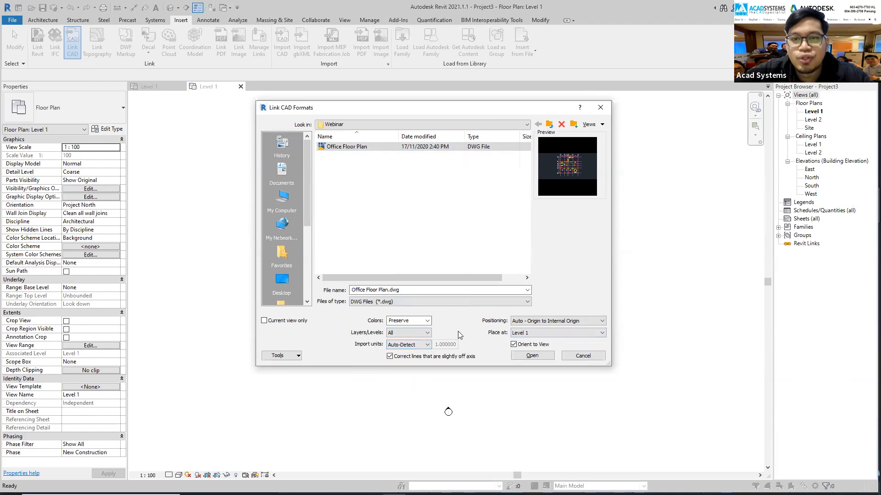
pyautogui.click(408, 344)
pyautogui.click(409, 345)
pyautogui.click(427, 344)
pyautogui.click(432, 344)
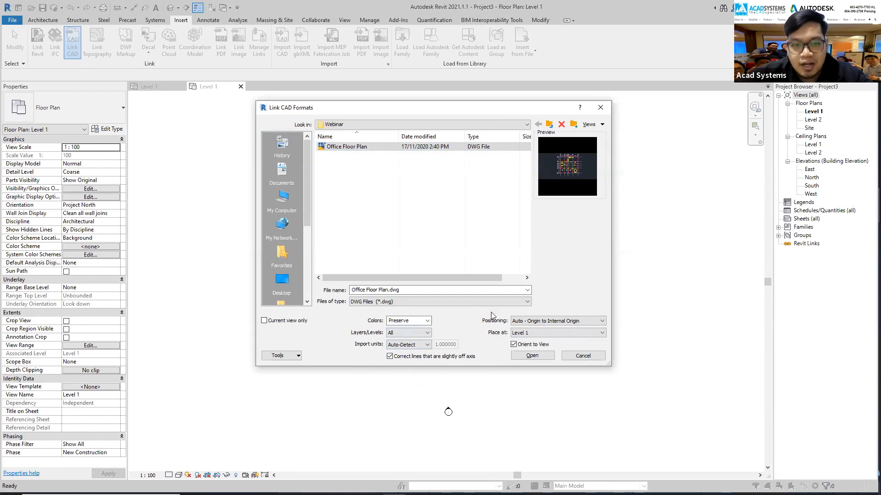
pyautogui.click(532, 356)
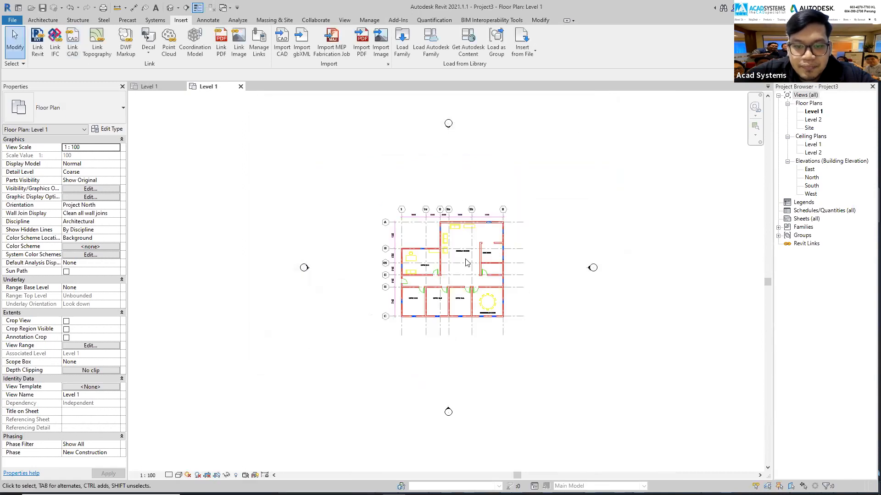
# - Inspect the linked office floor plan in the Level 1 view, selecting the whole link and clearing the selection
pyautogui.scroll(3, 463, 211)
pyautogui.scroll(-1, 472, 224)
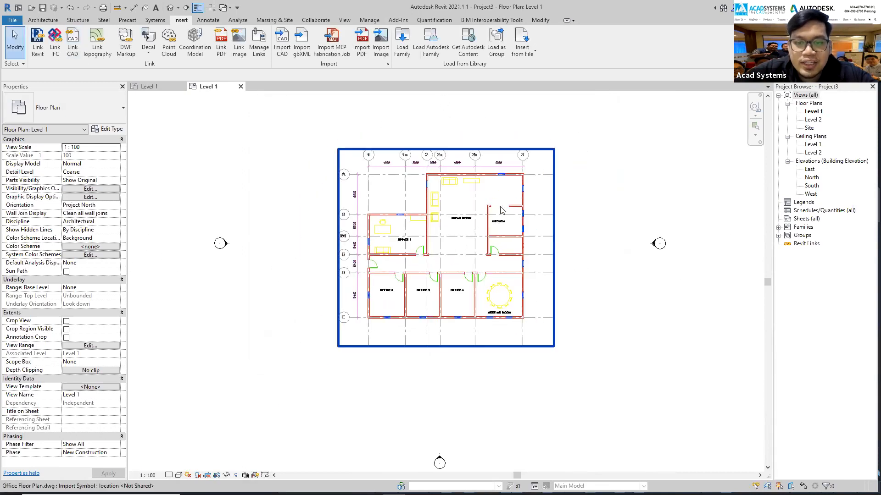
pyautogui.click(473, 227)
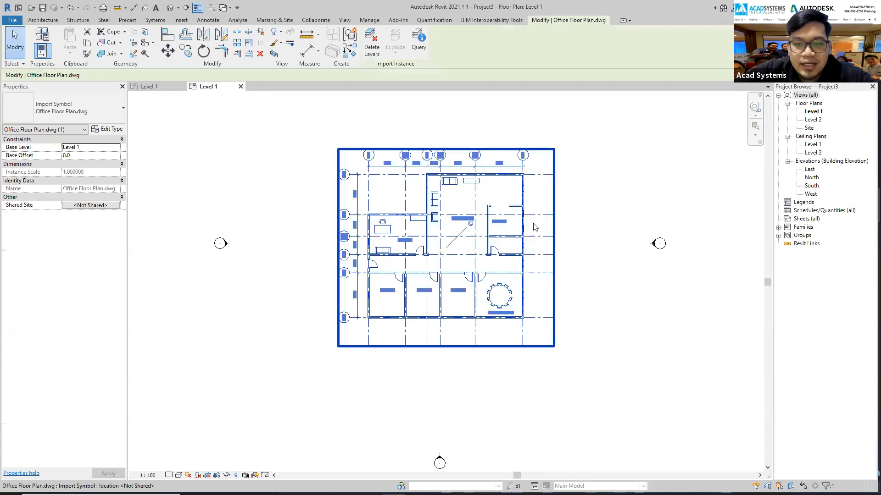
pyautogui.scroll(3, 471, 221)
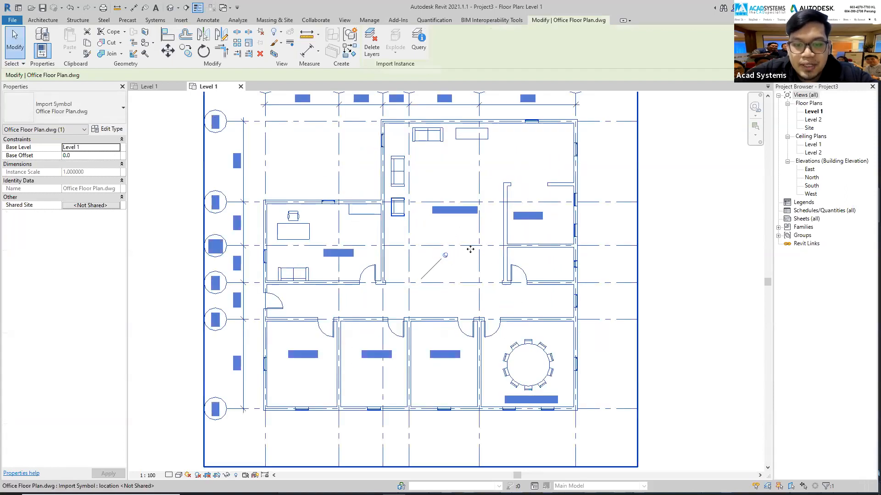
pyautogui.scroll(-4, 464, 251)
pyautogui.scroll(1, 469, 250)
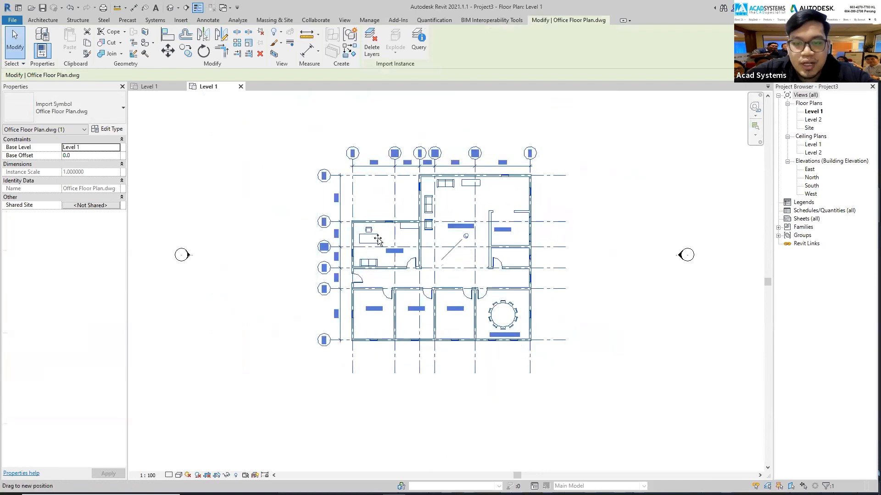
pyautogui.click(600, 180)
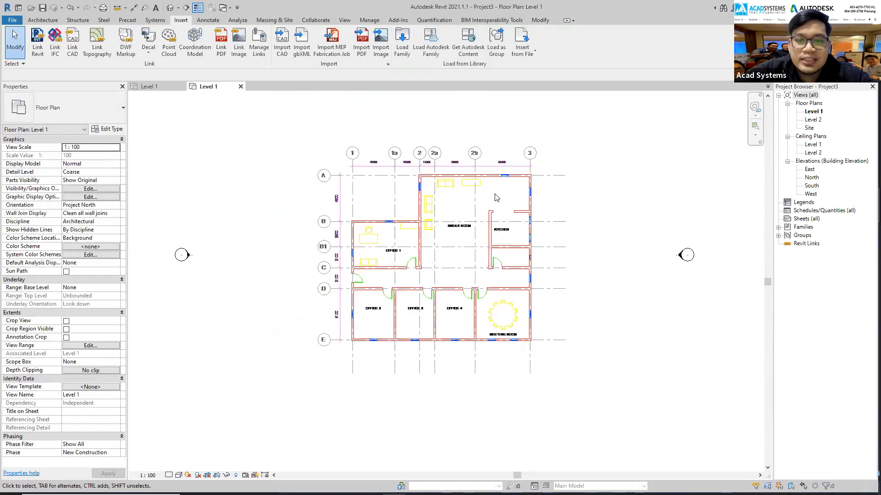
pyautogui.click(511, 182)
pyautogui.click(596, 192)
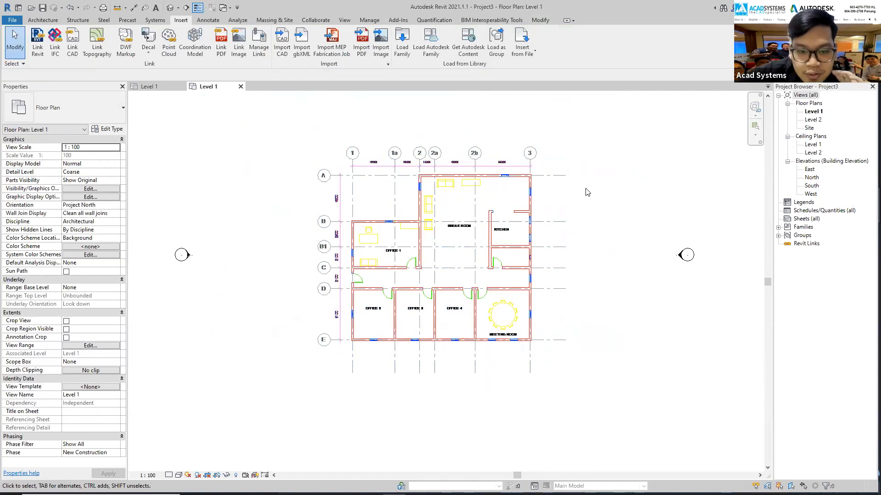
pyautogui.scroll(3, 473, 193)
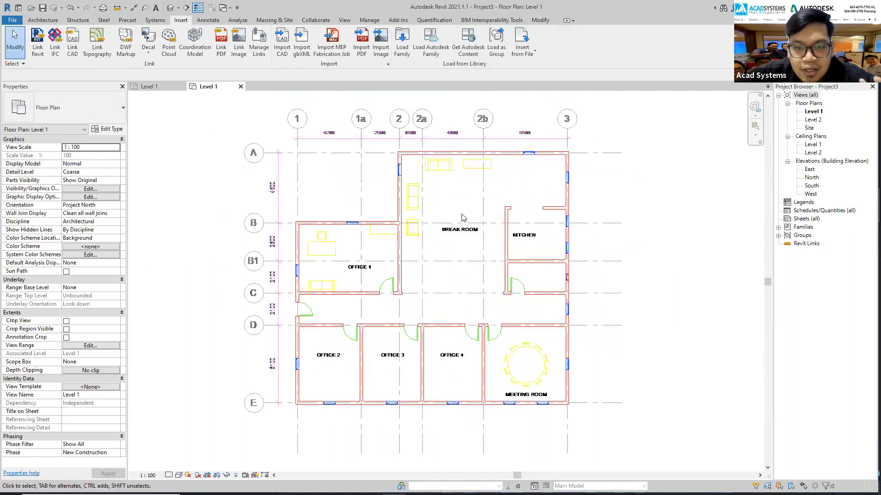
pyautogui.scroll(-2, 473, 192)
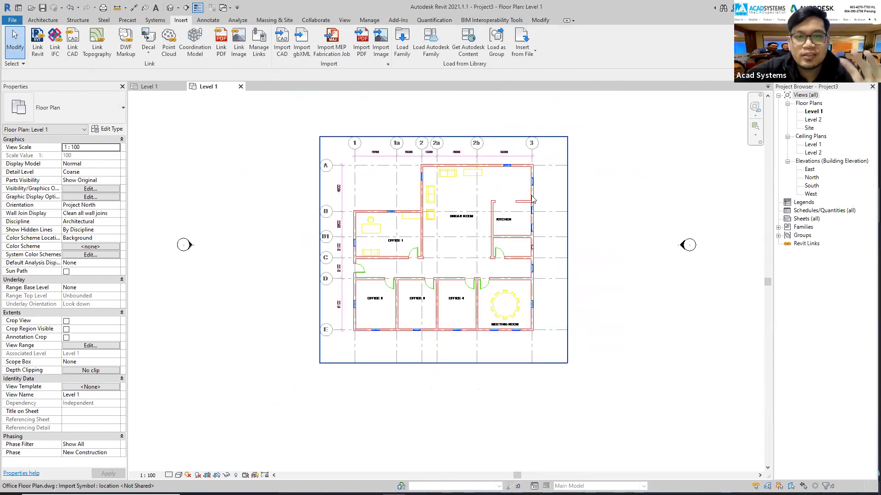
pyautogui.click(440, 168)
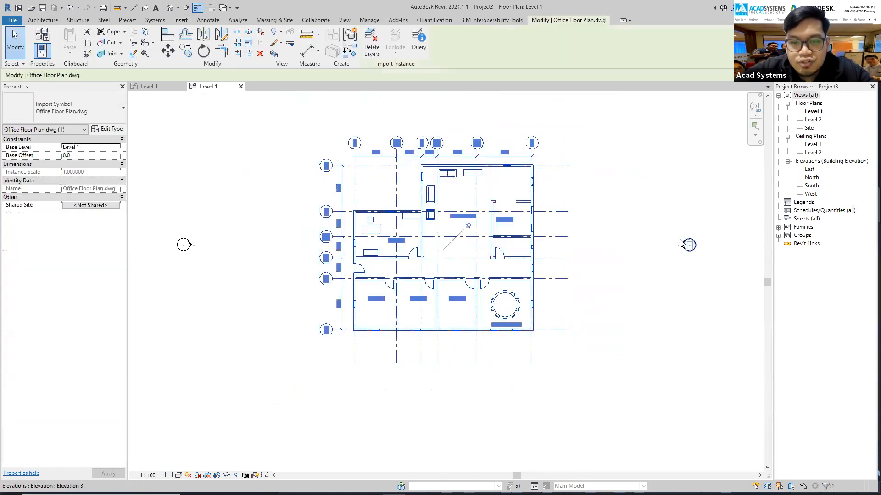
pyautogui.click(602, 221)
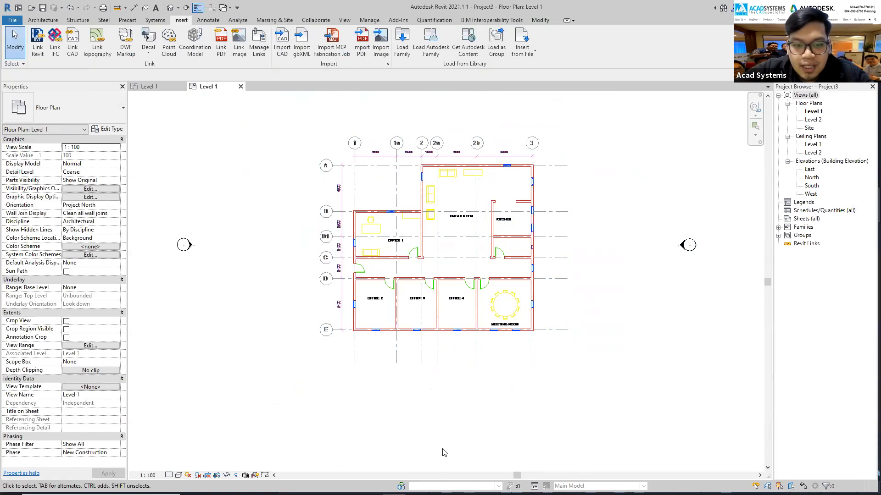
# - Switch to AutoCAD and start a line in the Break Room beside the two-seat sofa, with a 1200 horizontal segment to the right
pyautogui.hotkey('alt', 'Tab')
pyautogui.scroll(-2, 518, 220)
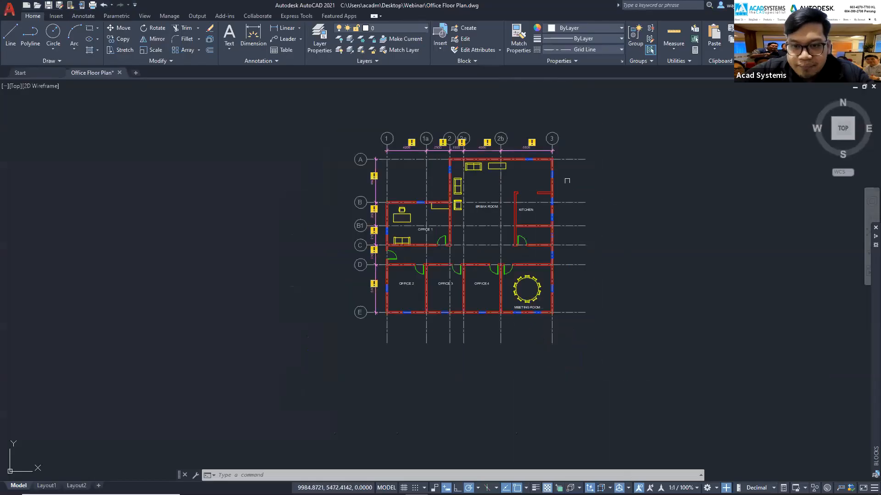
pyautogui.scroll(3, 562, 179)
pyautogui.click(569, 147)
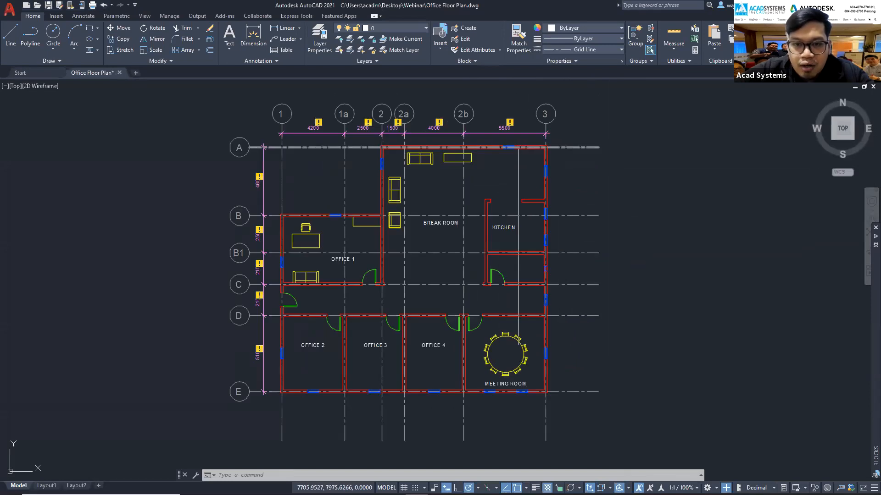
pyautogui.scroll(4, 421, 191)
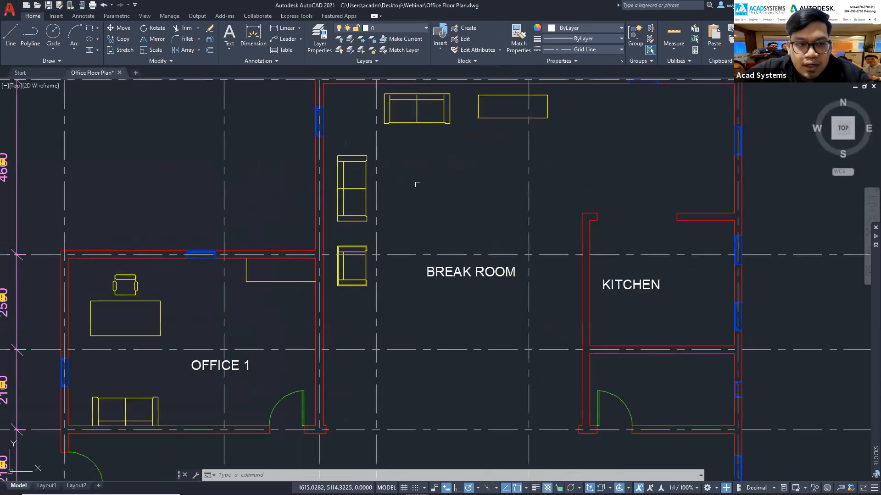
pyautogui.click(11, 35)
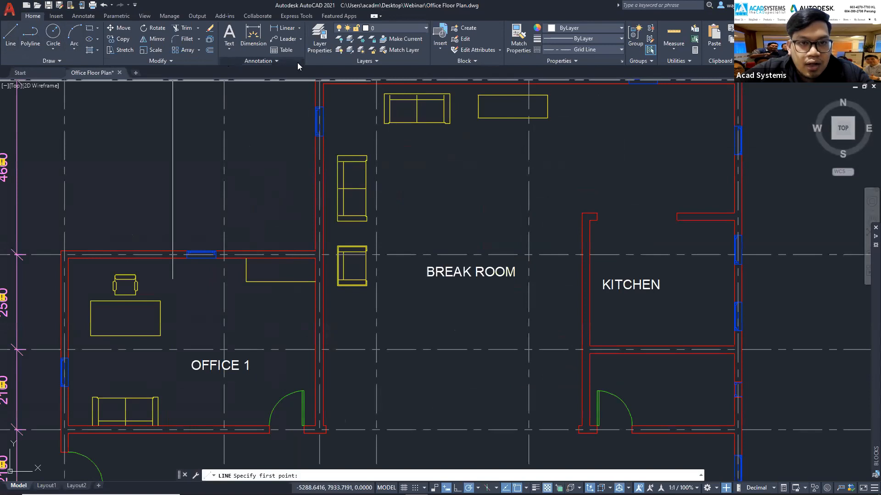
pyautogui.scroll(2, 418, 168)
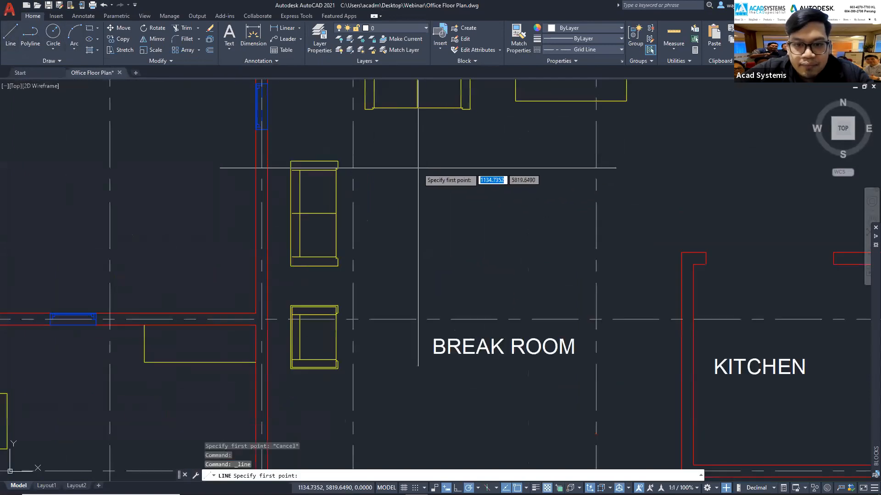
pyautogui.click(418, 168)
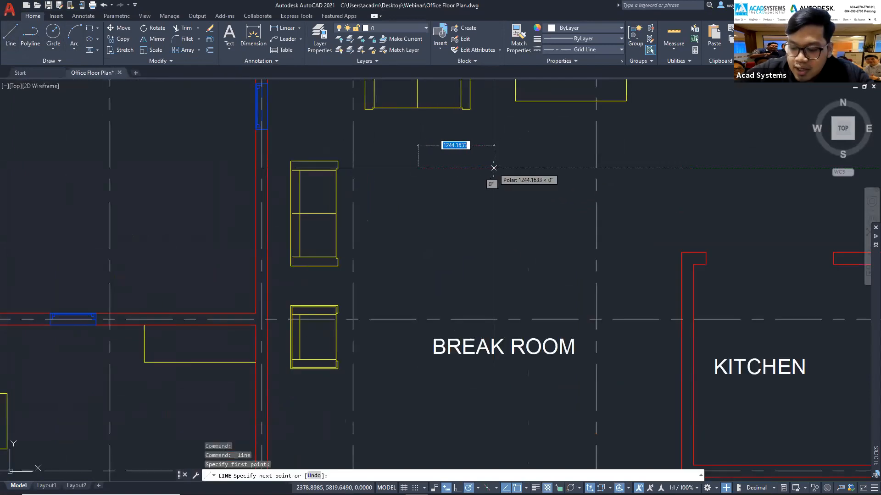
pyautogui.write('1200')
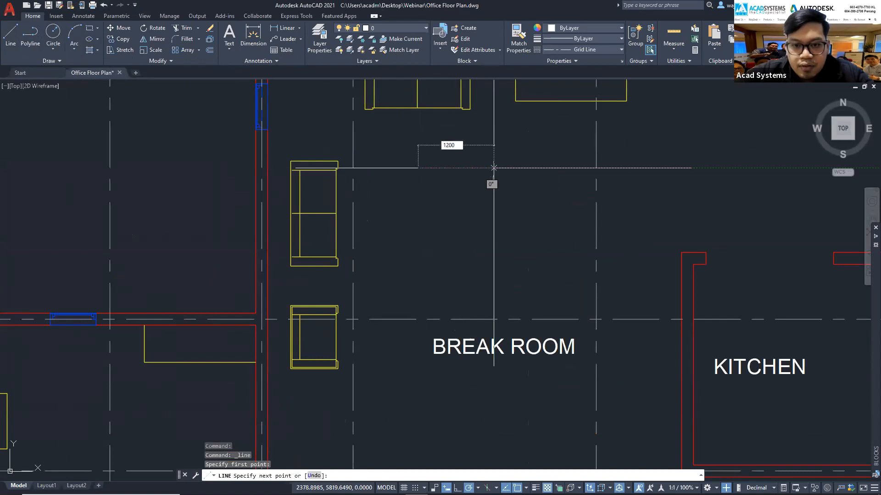
pyautogui.press('Return')
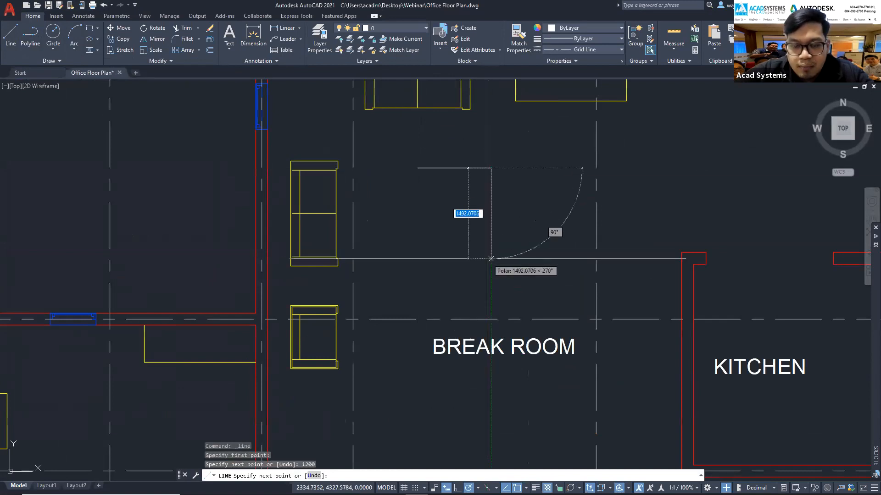
pyautogui.write('1400')
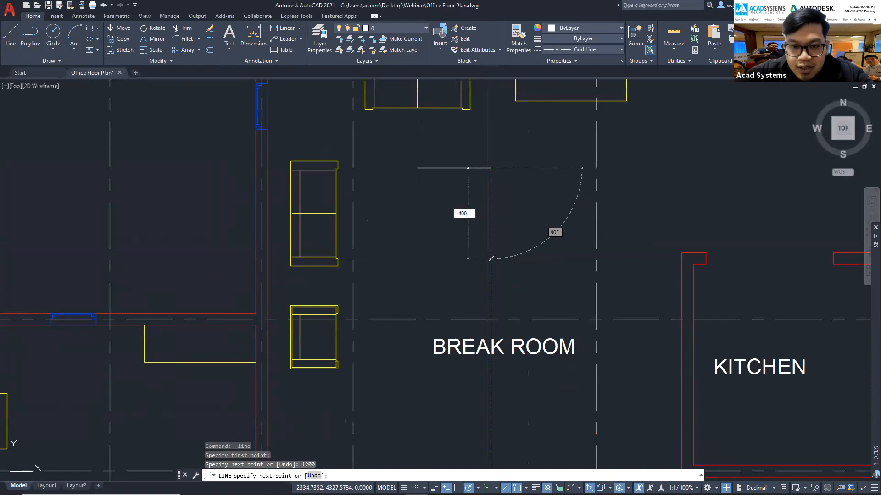
pyautogui.write('0')
pyautogui.press('Return')
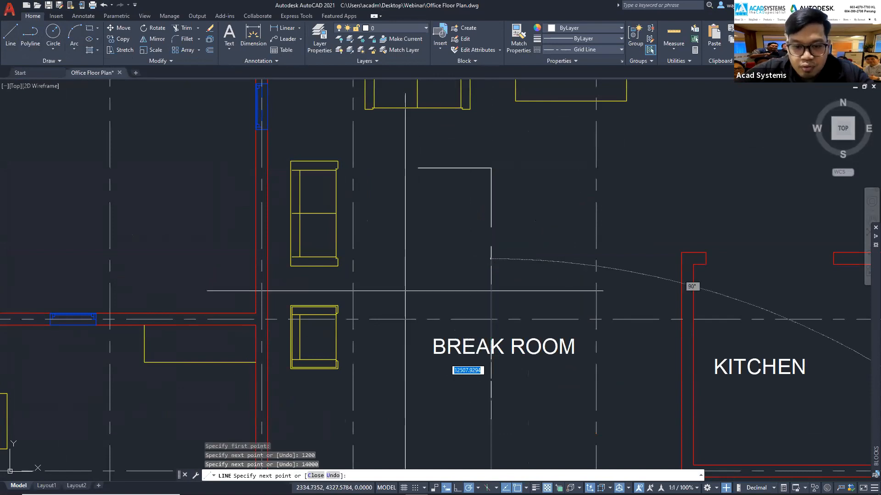
pyautogui.hotkey('ctrl', 'z')
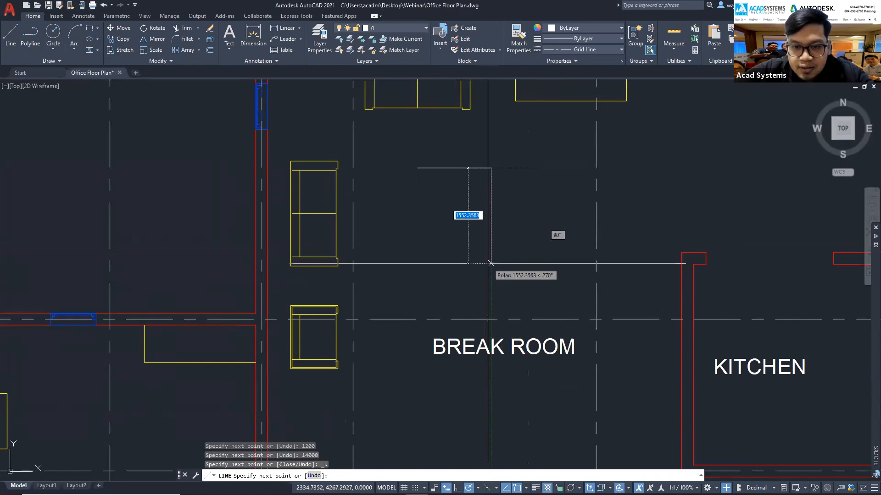
# - Complete the 1200 by 1500 rectangle in the Break Room with line segments and save the drawing
pyautogui.write('15000')
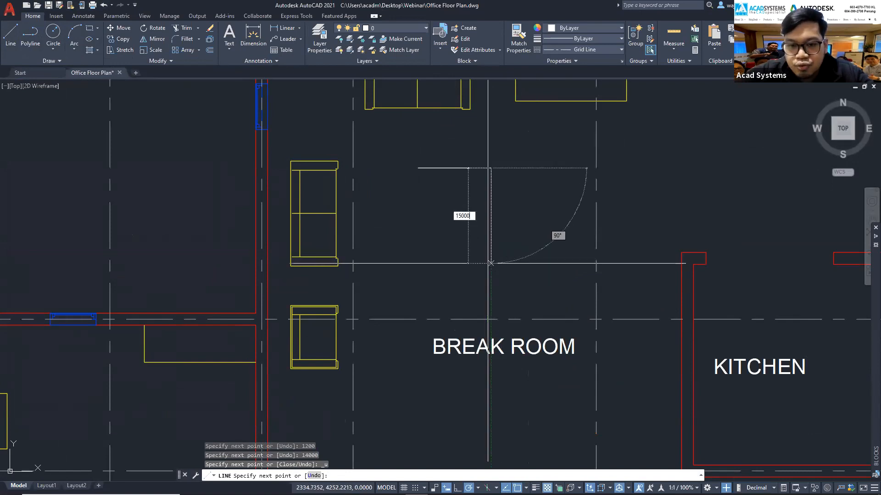
pyautogui.press('Return')
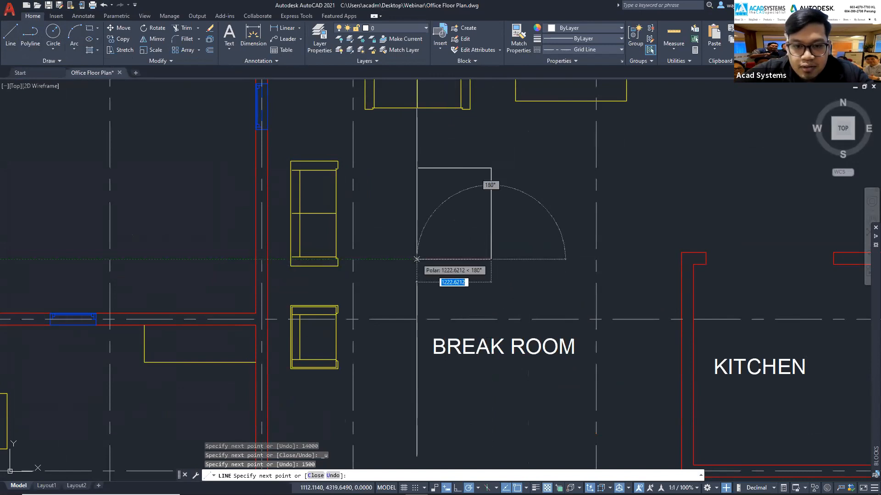
pyautogui.click(418, 259)
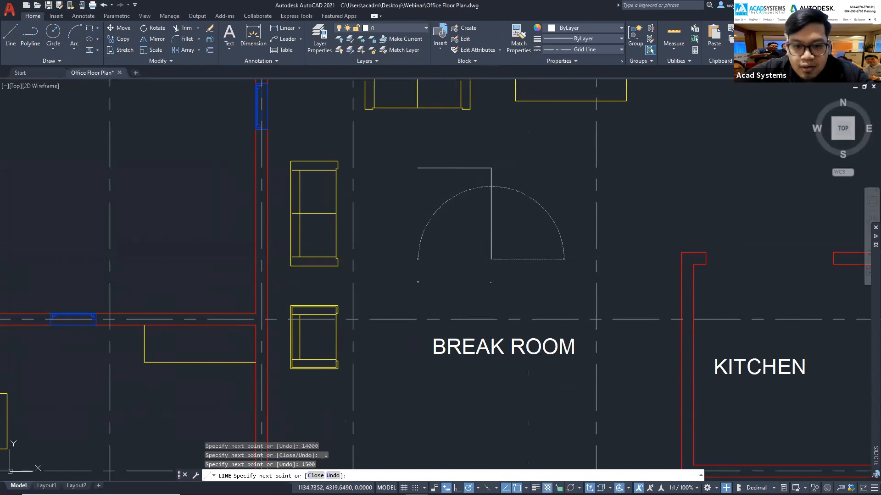
pyautogui.click(418, 168)
pyautogui.press('Escape')
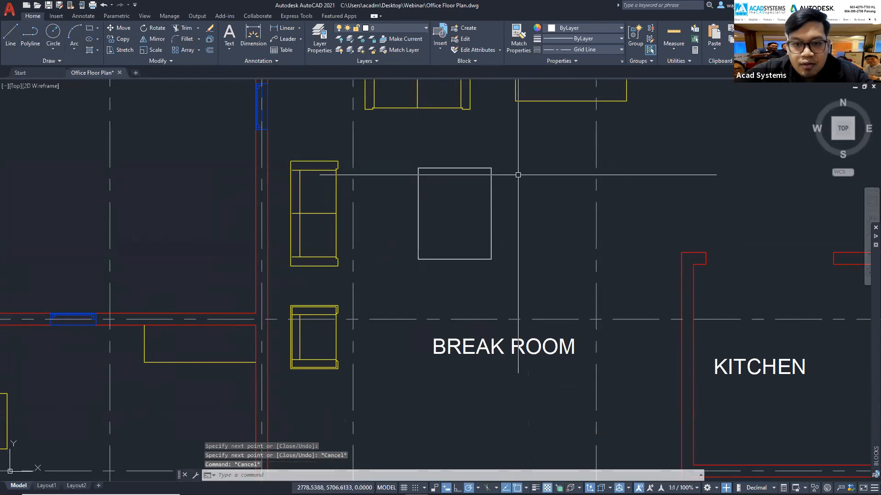
pyautogui.scroll(-6, 473, 186)
pyautogui.hotkey('ctrl', 's')
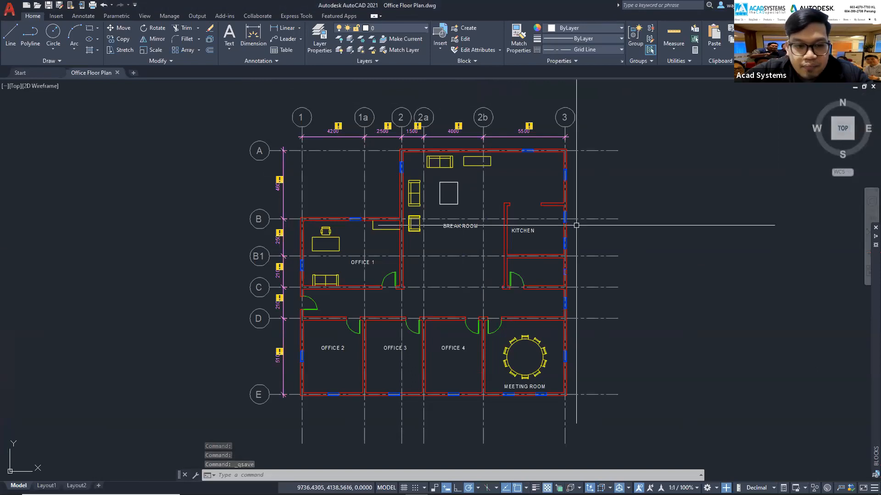
# - Assign the new Break Room rectangle to the I-FURN layer and save the drawing
pyautogui.scroll(2, 417, 239)
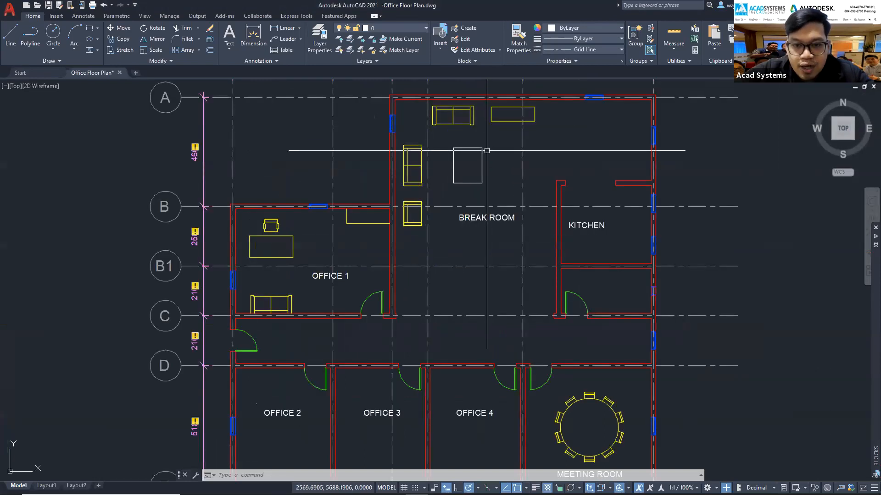
pyautogui.click(452, 135)
pyautogui.click(486, 188)
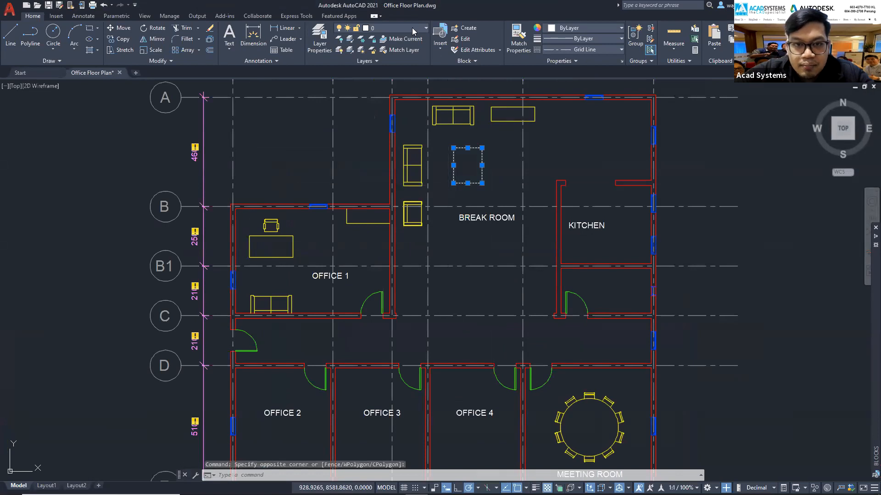
pyautogui.click(412, 28)
pyautogui.press('Escape')
pyautogui.press('Escape')
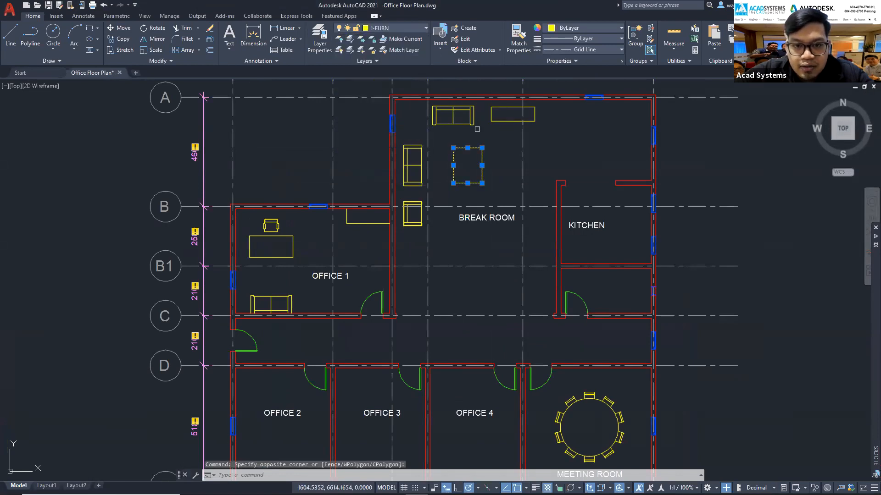
pyautogui.scroll(-2, 489, 172)
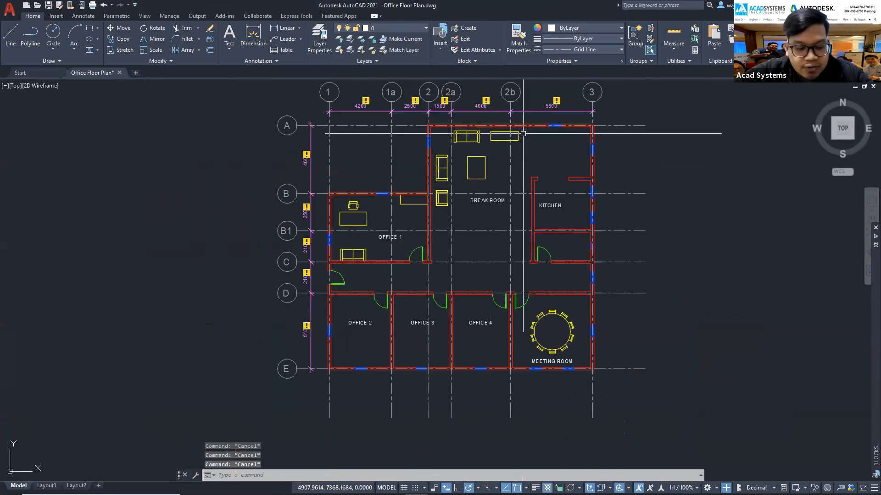
pyautogui.hotkey('ctrl', 's')
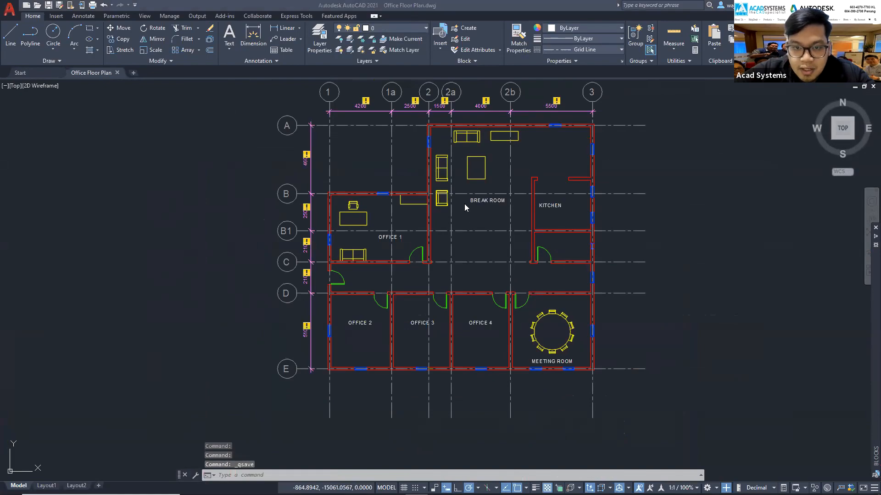
# - Switch to Revit and reload the linked Office Floor Plan.dwg among the CAD formats in Manage Links
pyautogui.hotkey('alt', 'Tab')
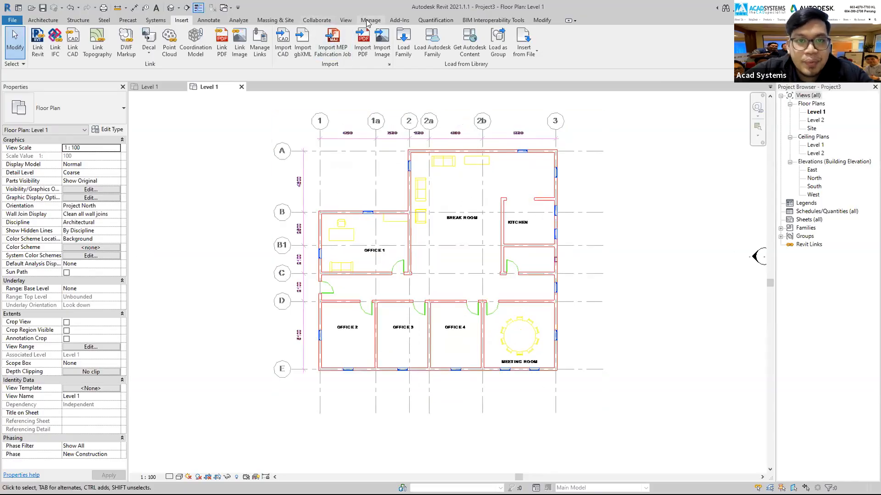
pyautogui.click(405, 137)
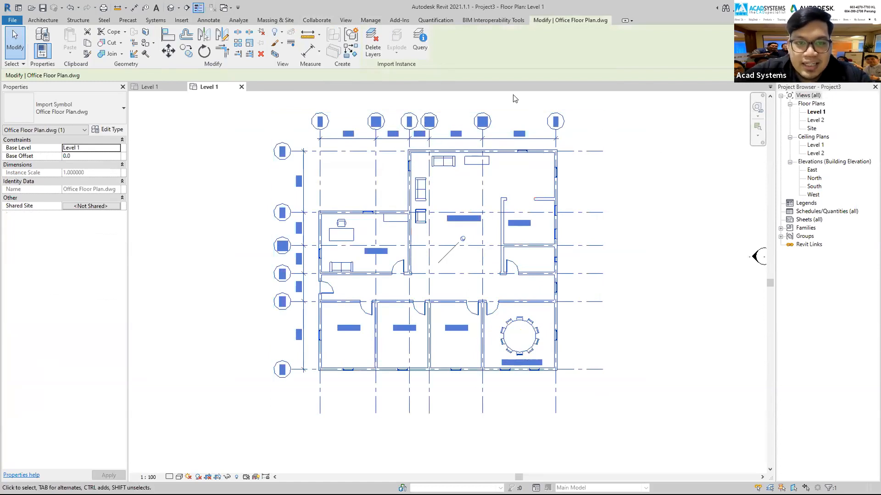
pyautogui.click(373, 21)
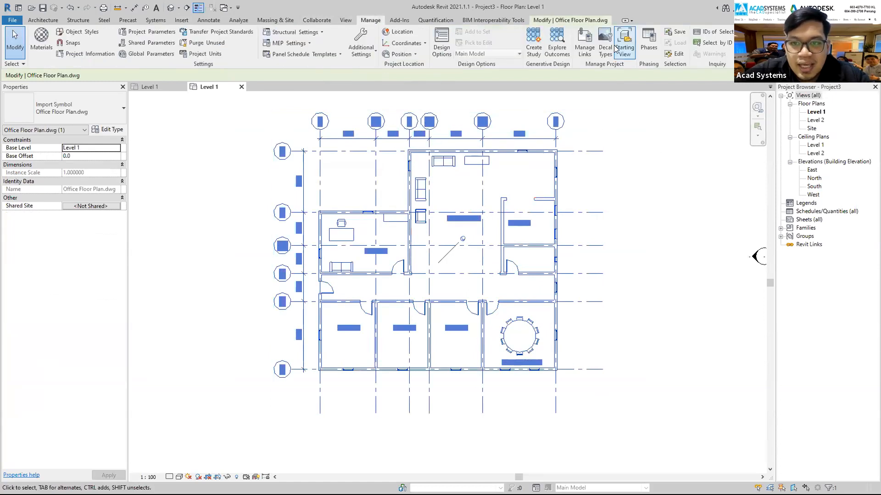
pyautogui.click(584, 44)
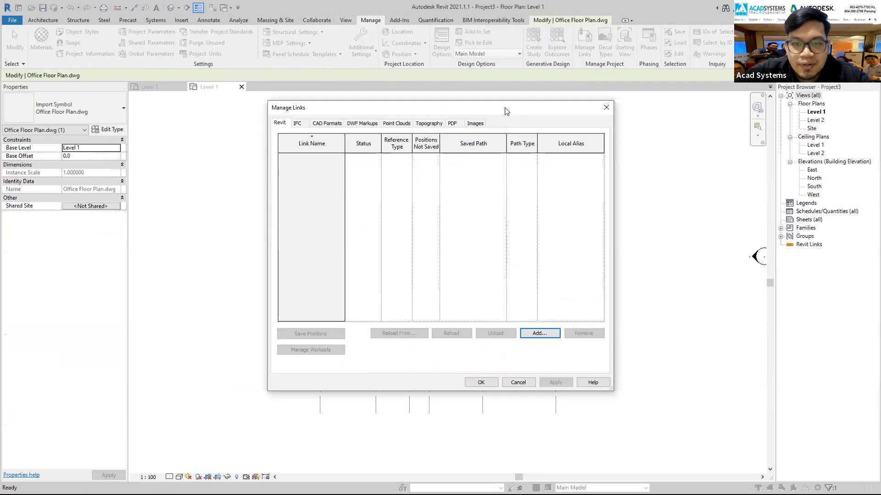
pyautogui.moveTo(504, 108); pyautogui.dragTo(683, 124)
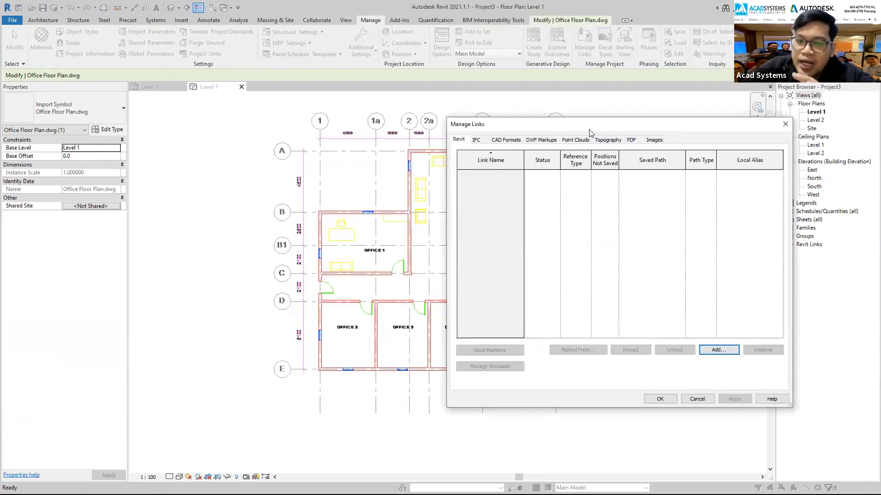
pyautogui.click(479, 141)
pyautogui.click(506, 139)
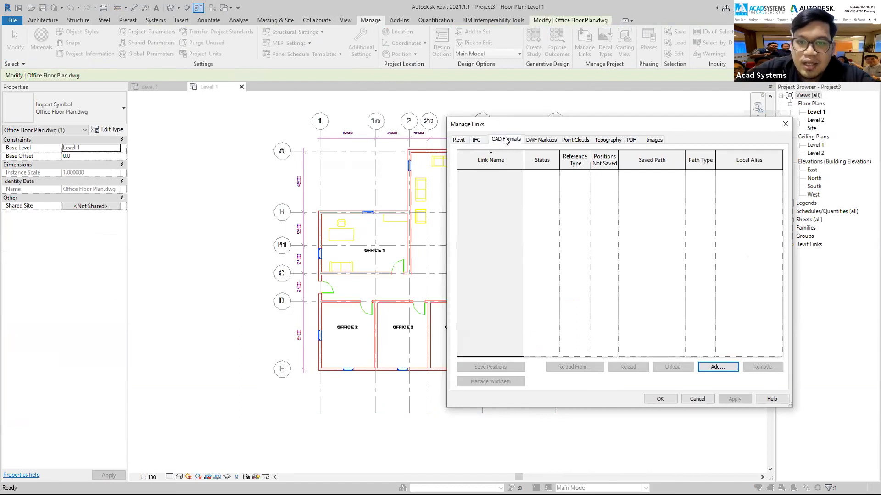
pyautogui.click(532, 175)
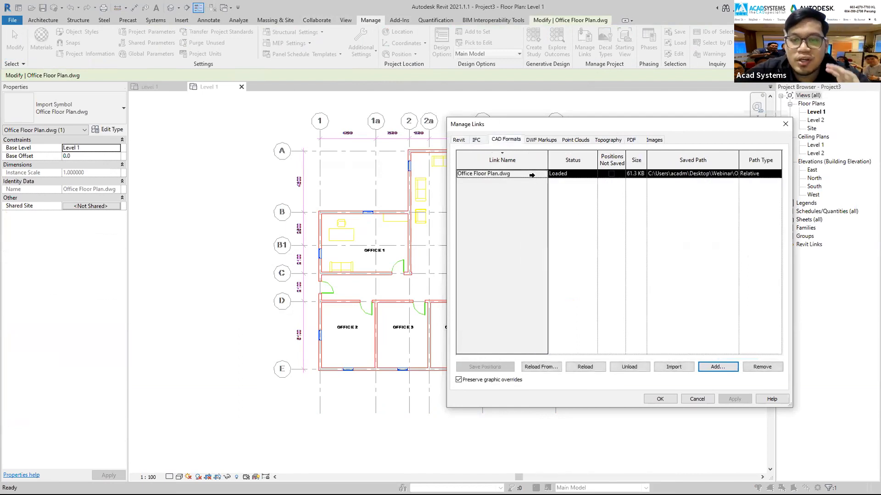
pyautogui.moveTo(562, 124); pyautogui.dragTo(634, 132)
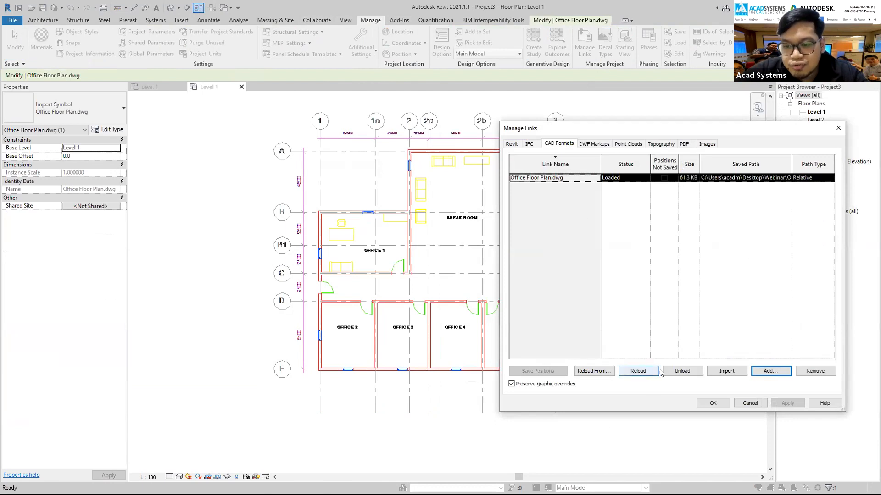
pyautogui.click(639, 372)
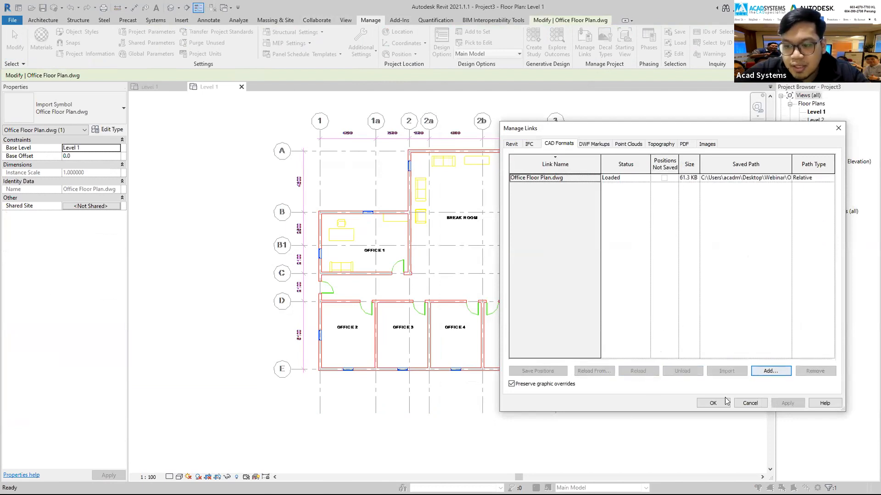
pyautogui.press('Return')
# - Inspect the reloaded floor plan on Level 1, examining the new rectangle beside the sofas in the Break Room
pyautogui.scroll(10, 456, 186)
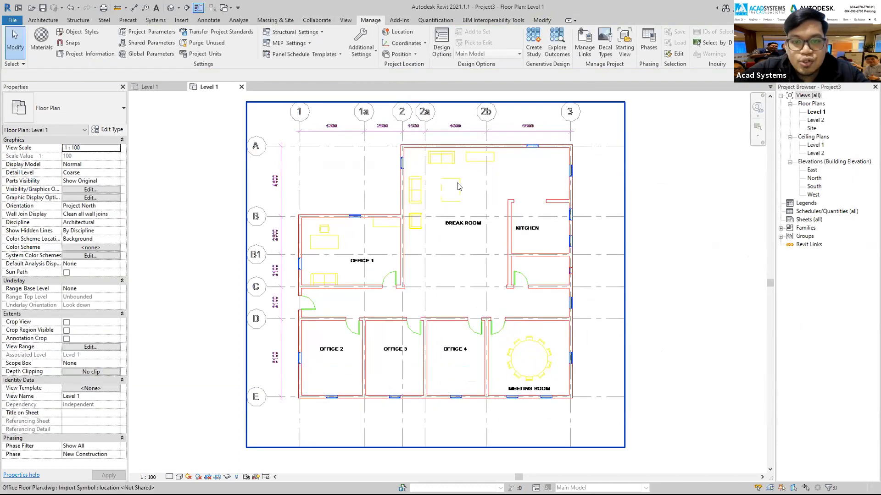
pyautogui.click(426, 165)
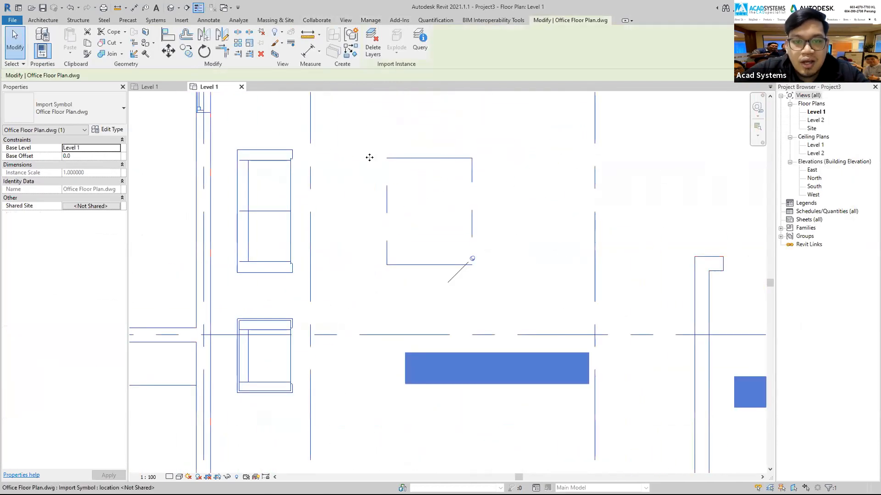
pyautogui.scroll(-5, 411, 186)
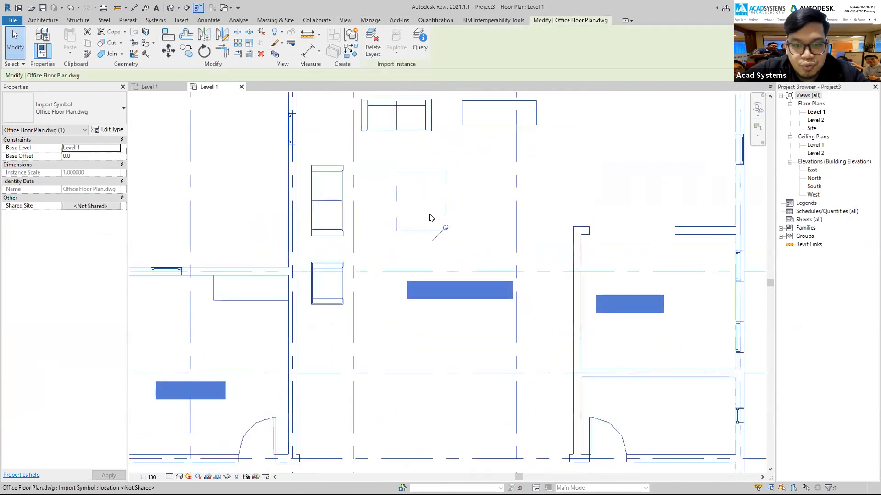
pyautogui.scroll(-3, 427, 211)
pyautogui.scroll(3, 443, 186)
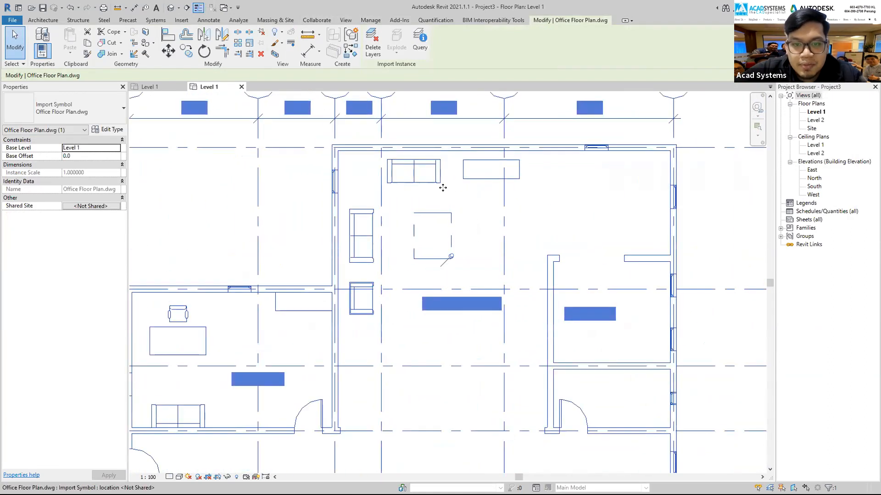
pyautogui.click(463, 221)
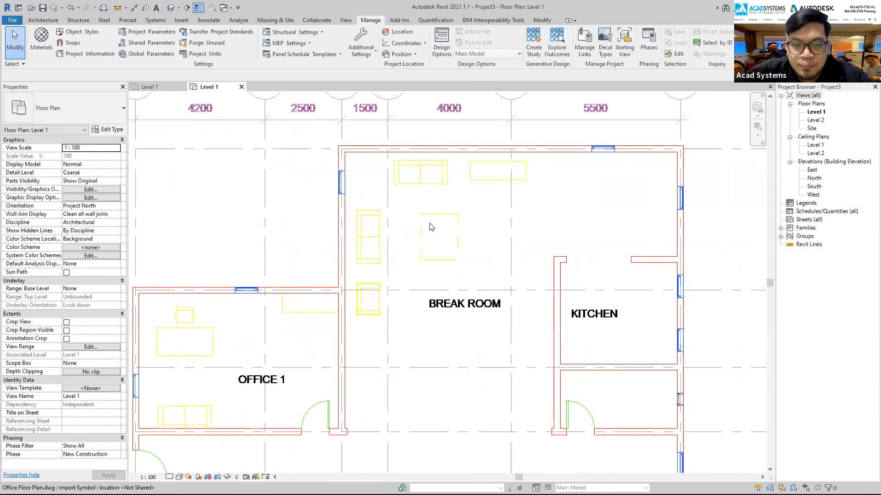
pyautogui.scroll(2, 426, 227)
pyautogui.scroll(-3, 460, 201)
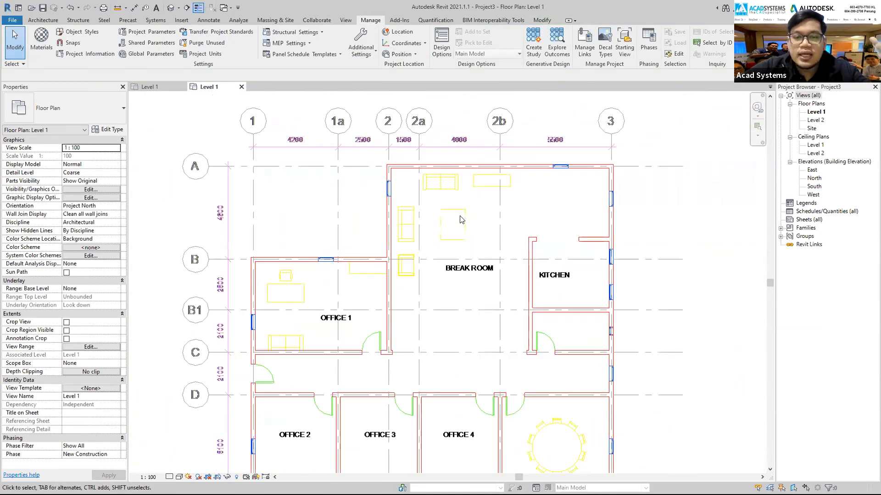
pyautogui.scroll(-2, 463, 222)
pyautogui.scroll(1, 486, 231)
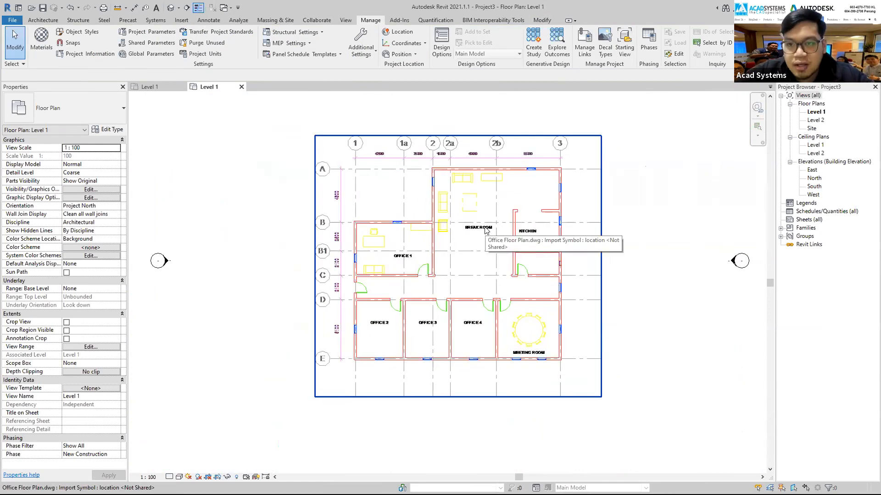
# - Review the CAD formats list in Manage Links, close it without changes and look over the linked plan
pyautogui.click(584, 46)
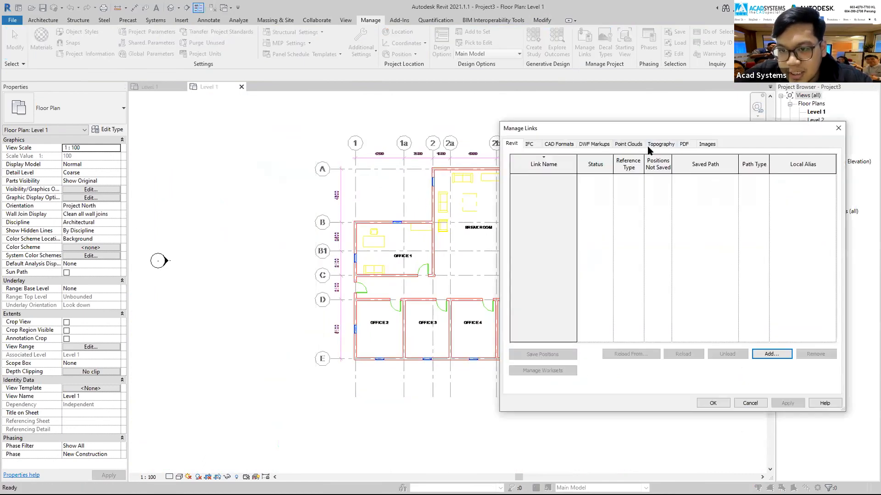
pyautogui.click(565, 145)
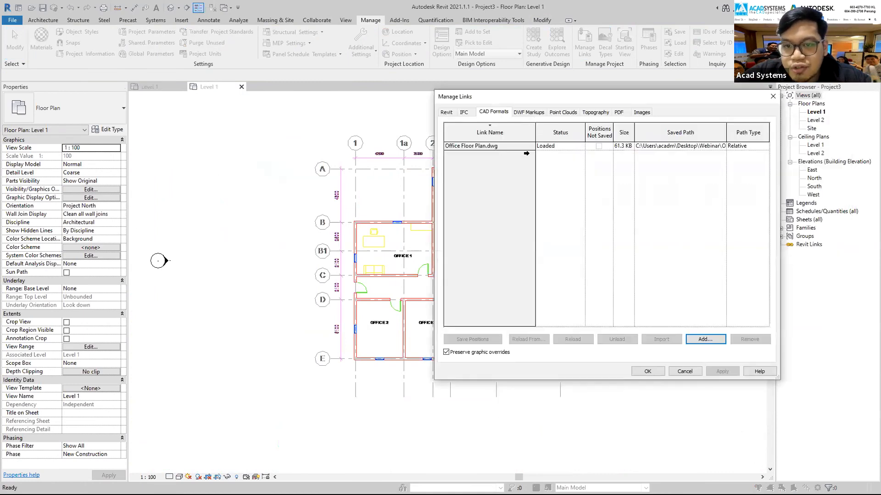
pyautogui.click(685, 371)
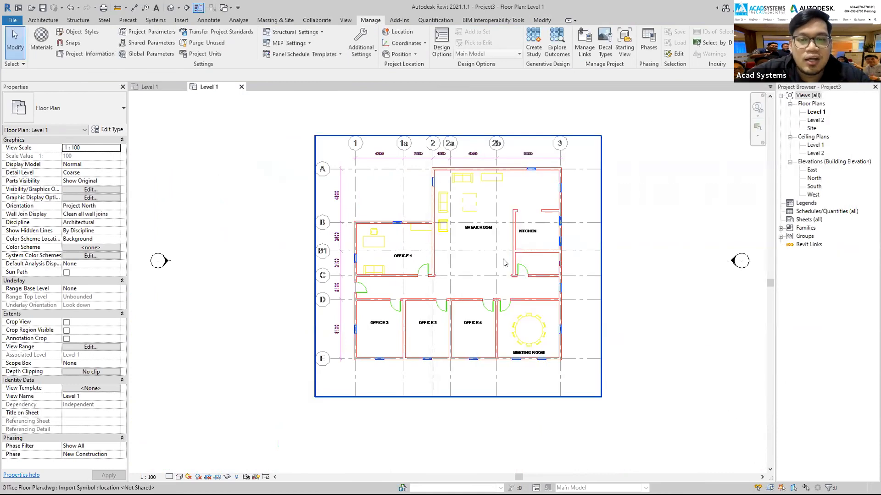
pyautogui.click(501, 169)
pyautogui.click(556, 187)
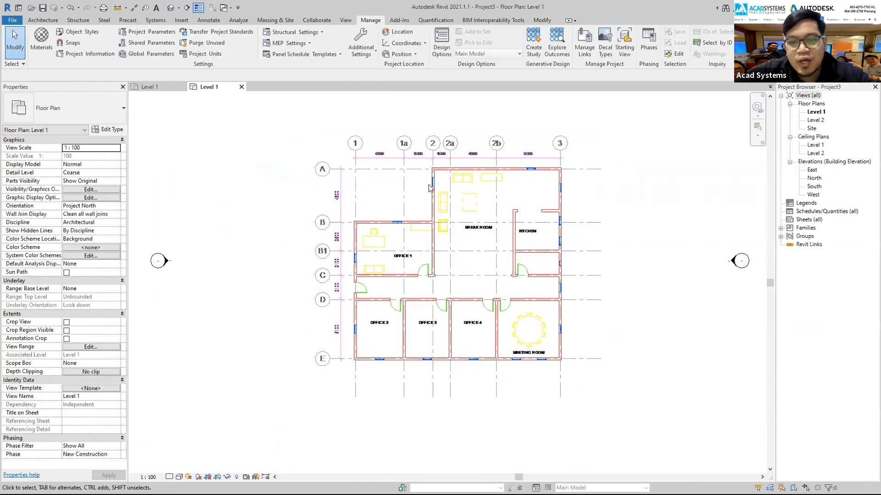
pyautogui.scroll(-1, 640, 188)
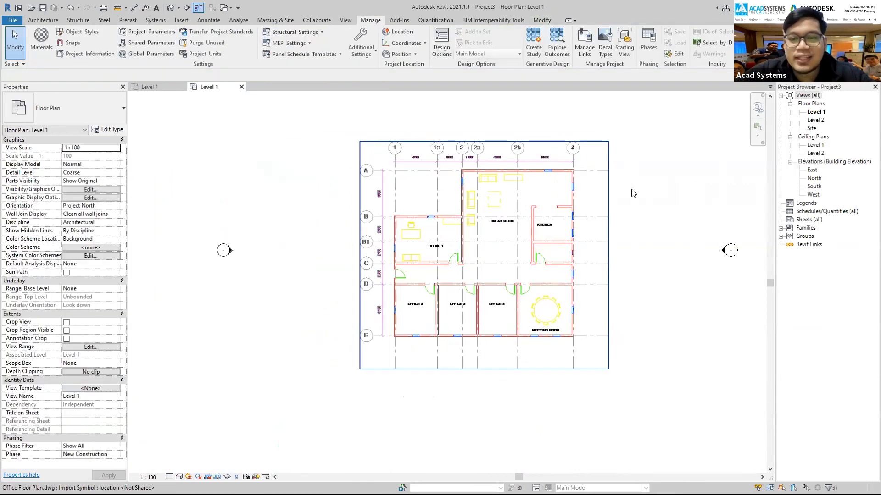
# - View the linked floor plan in the default 3D view, checking it as a selected object, and return to the Level 1 plan
pyautogui.click(168, 8)
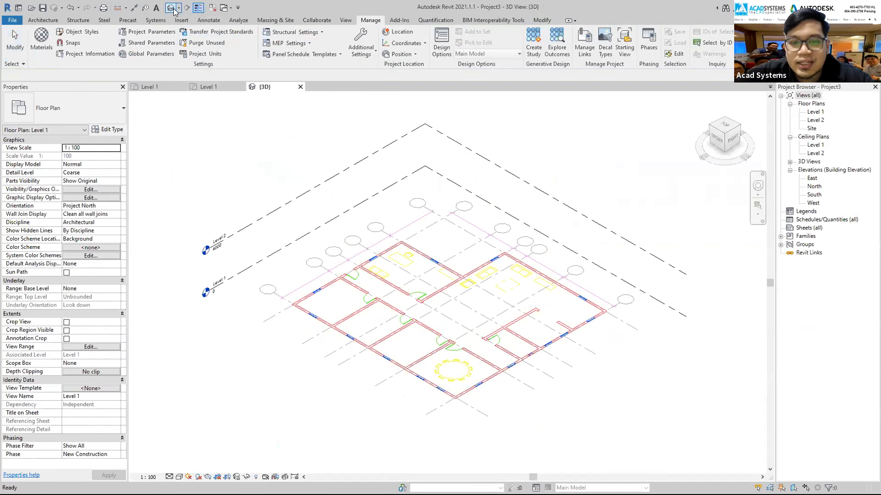
pyautogui.scroll(-1, 475, 321)
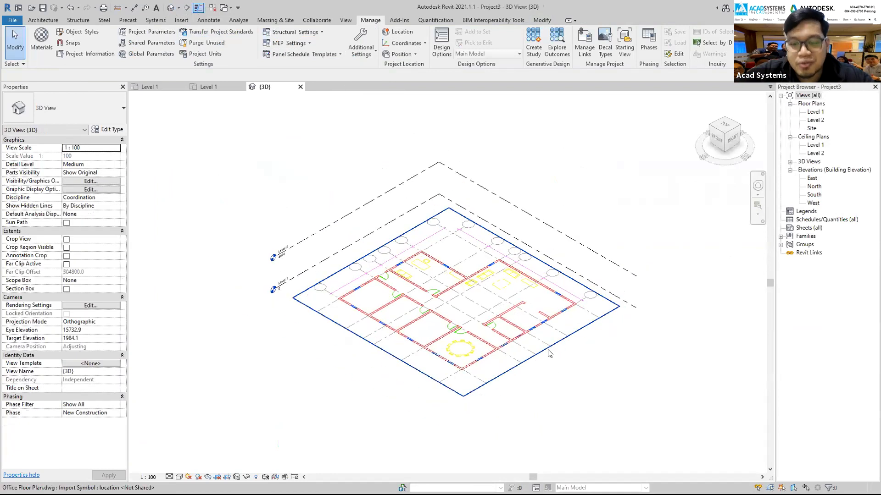
pyautogui.click(596, 294)
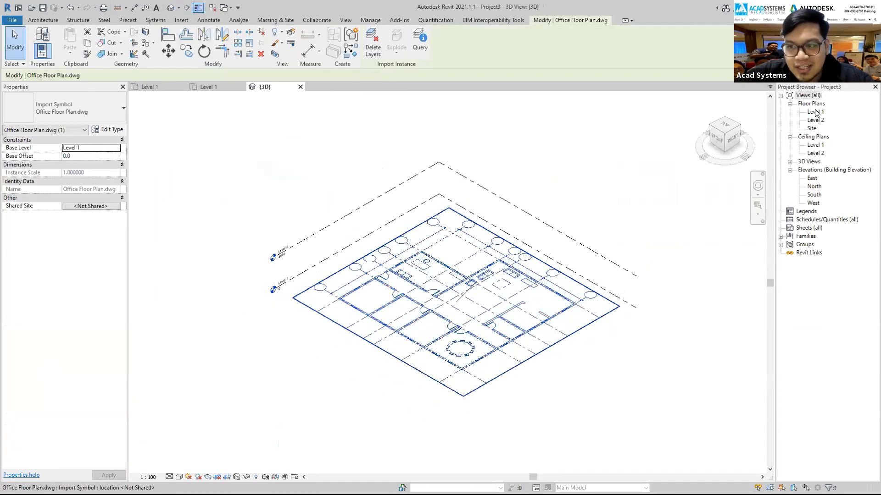
pyautogui.press('Escape')
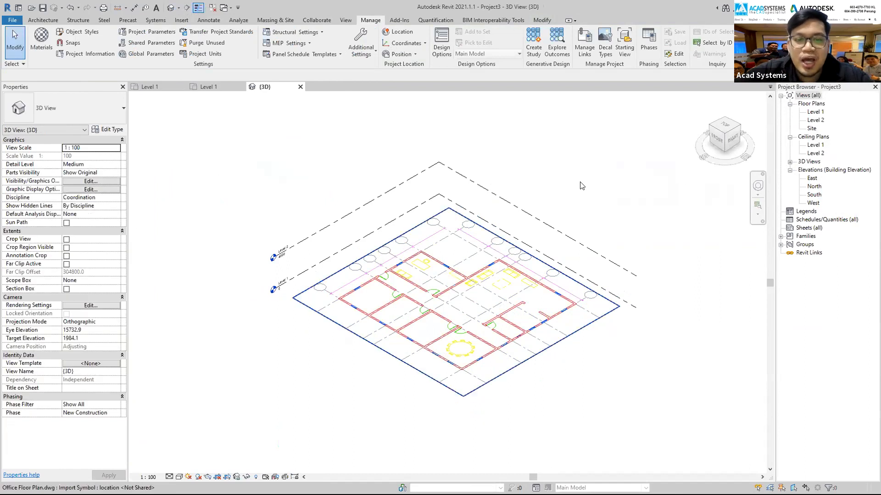
pyautogui.hotkey('ctrl', 'Tab')
pyautogui.scroll(2, 580, 185)
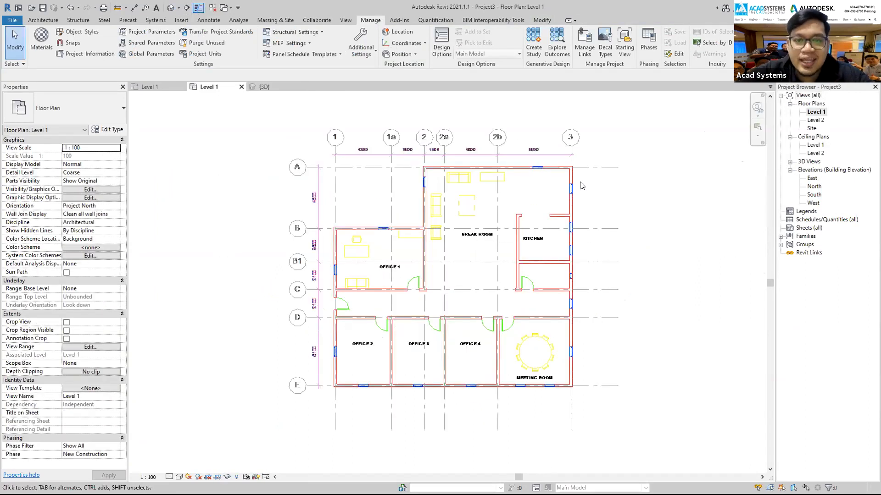
# - Show the Architecture tools and cycle the ribbon through its minimized display states back to full size
pyautogui.click(43, 19)
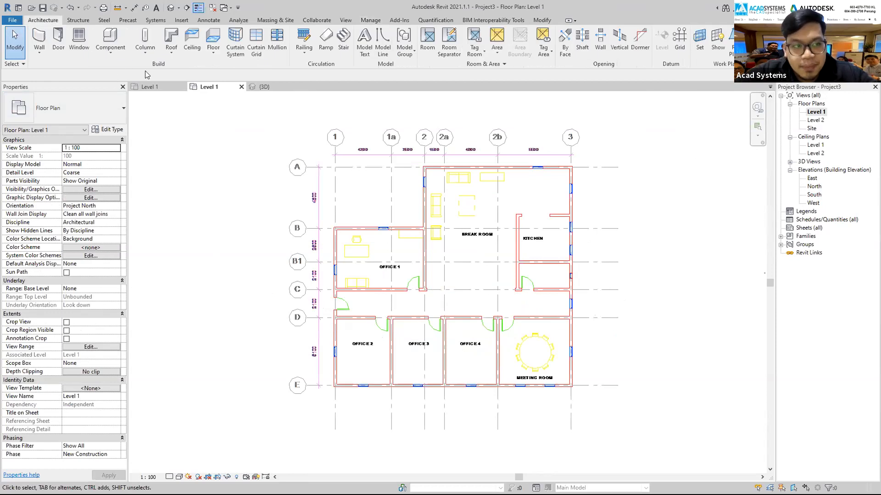
pyautogui.doubleClick(51, 20)
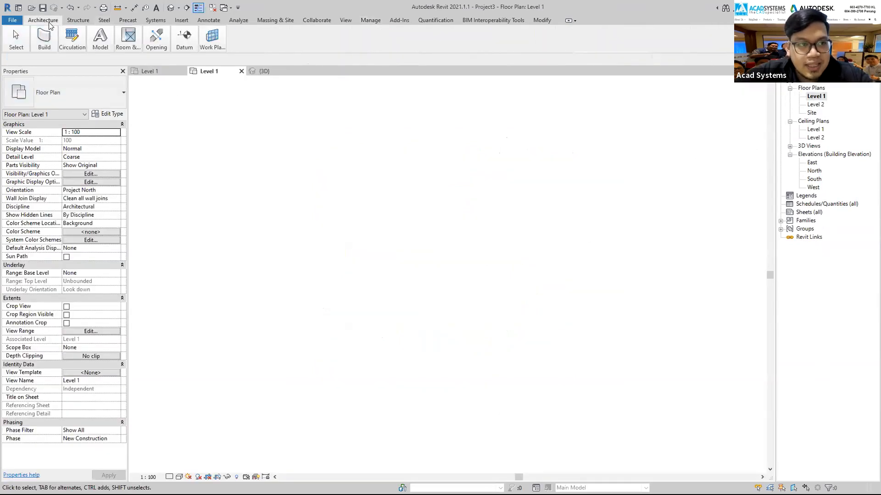
pyautogui.doubleClick(48, 22)
pyautogui.doubleClick(49, 23)
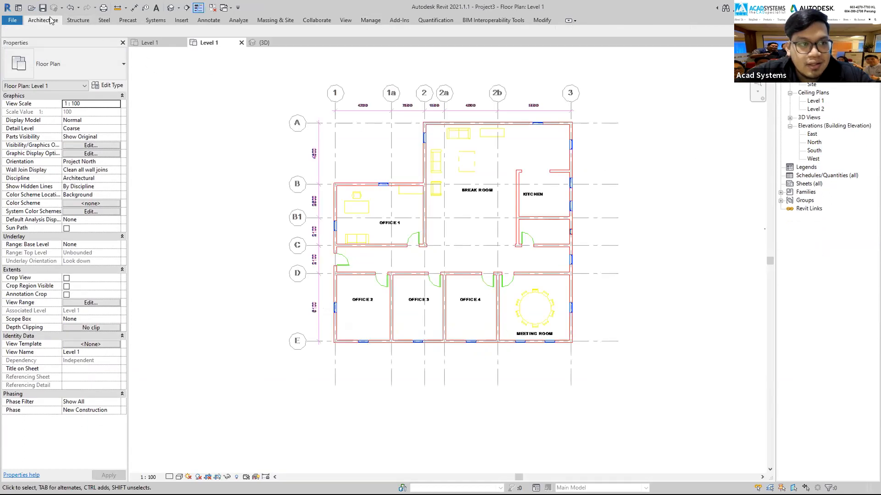
pyautogui.doubleClick(51, 20)
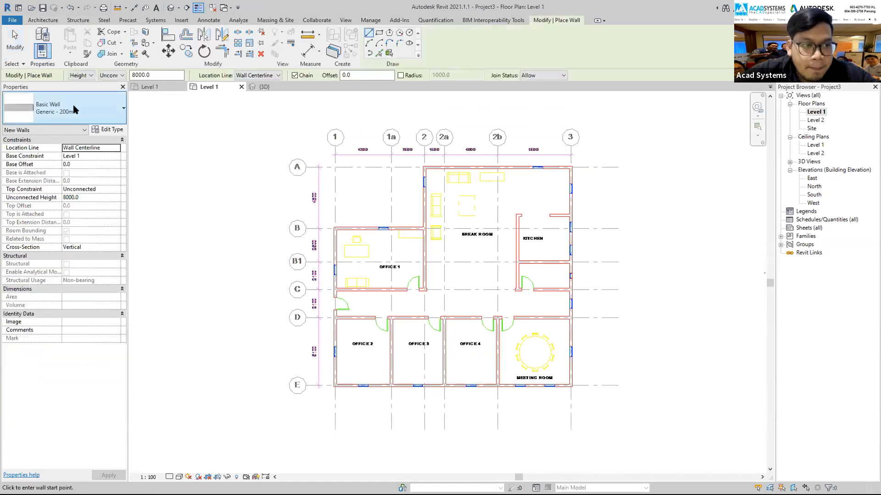
# - Set the type for new walls to Basic Wall Generic - 200mm
pyautogui.click(79, 105)
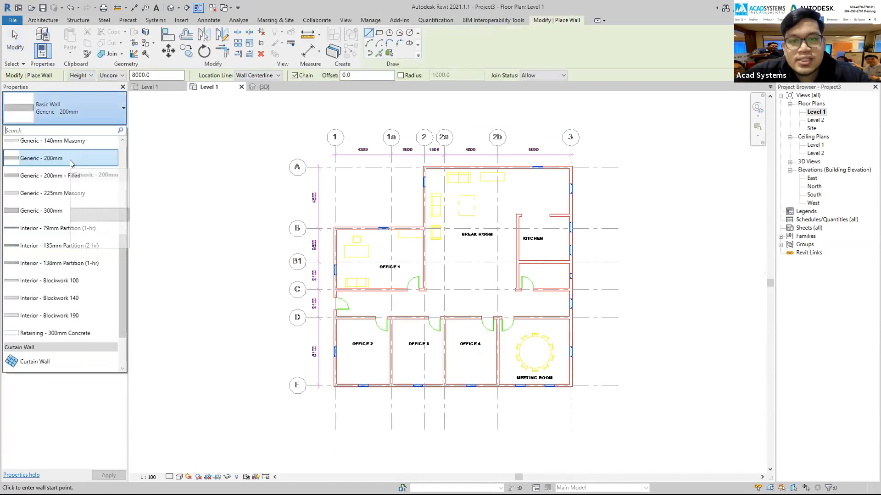
pyautogui.click(70, 159)
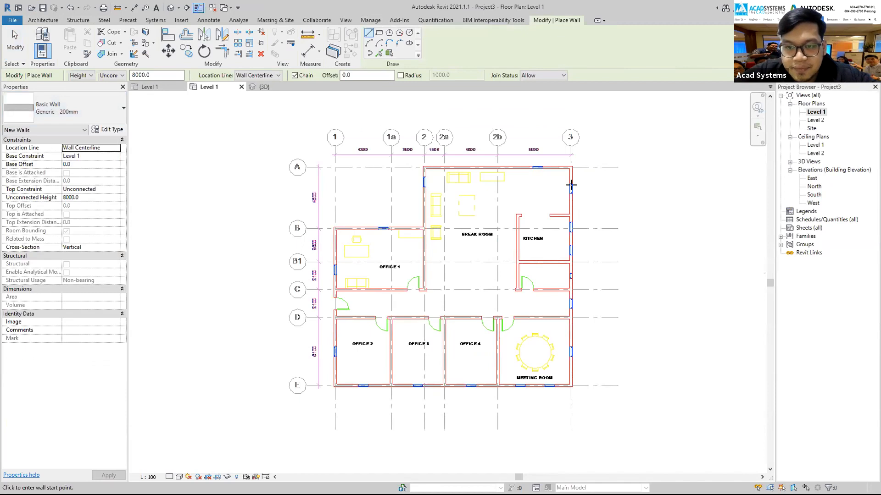
pyautogui.click(78, 108)
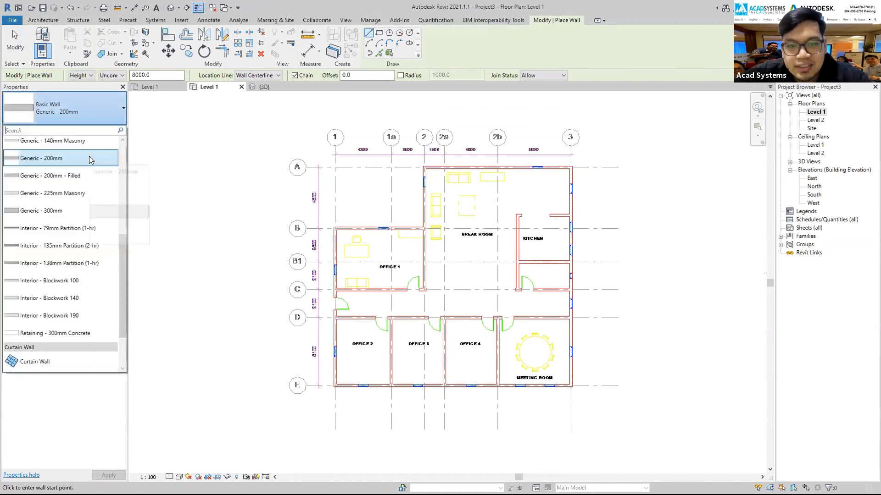
pyautogui.click(90, 158)
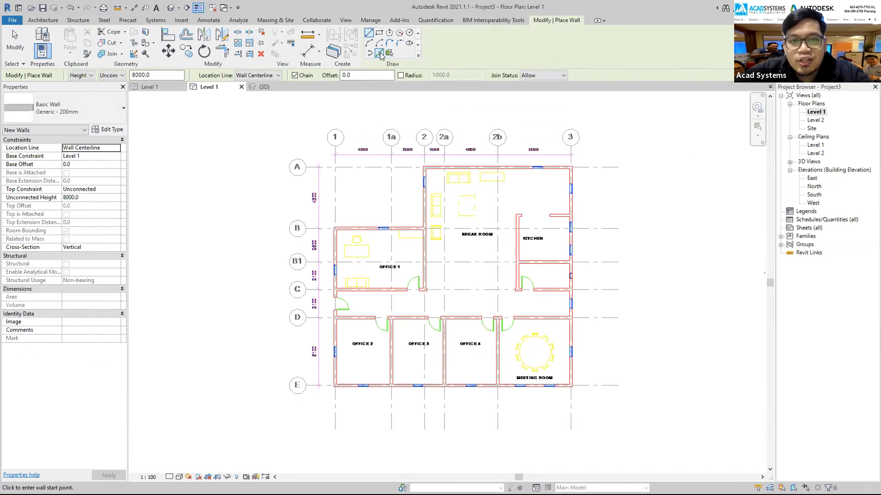
pyautogui.click(571, 168)
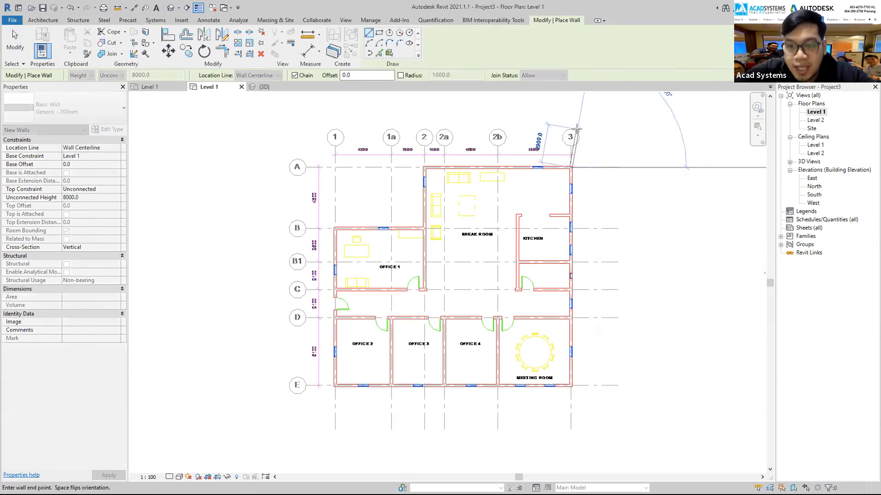
pyautogui.scroll(2, 576, 156)
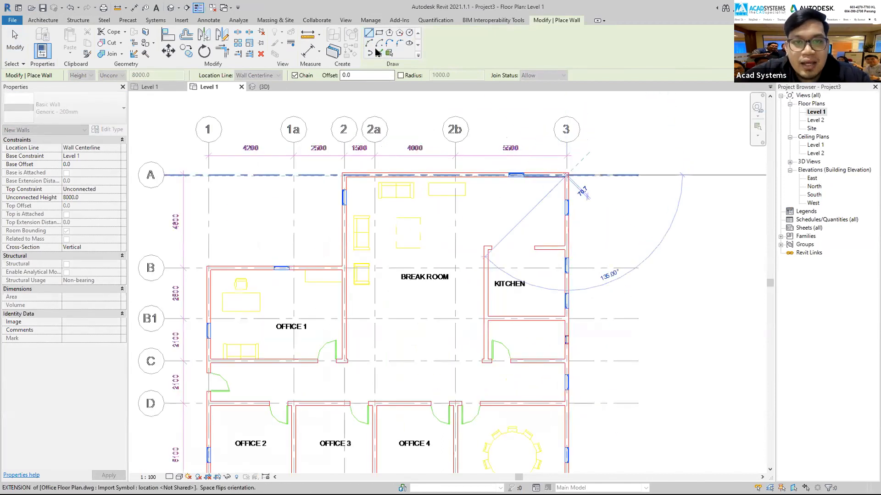
pyautogui.scroll(2, 559, 179)
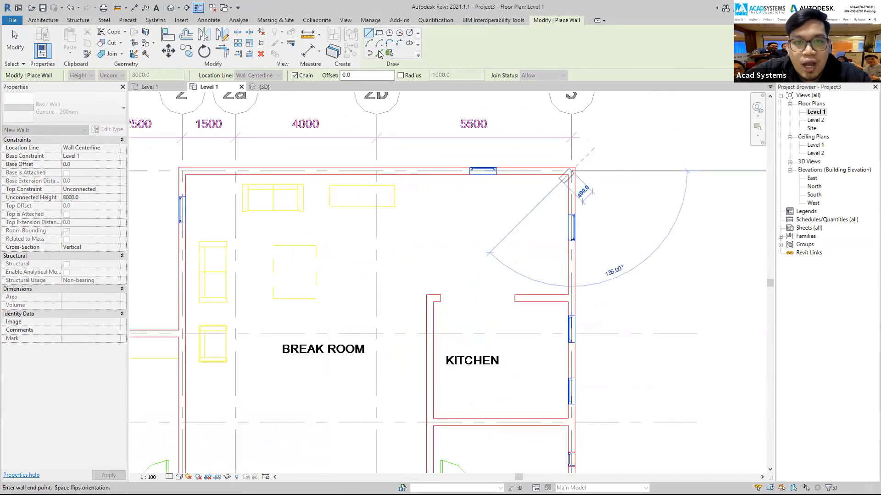
# - Switch wall placement to Pick Lines and set the location line to Finish Face: Exterior
pyautogui.click(379, 52)
pyautogui.scroll(-5, 433, 164)
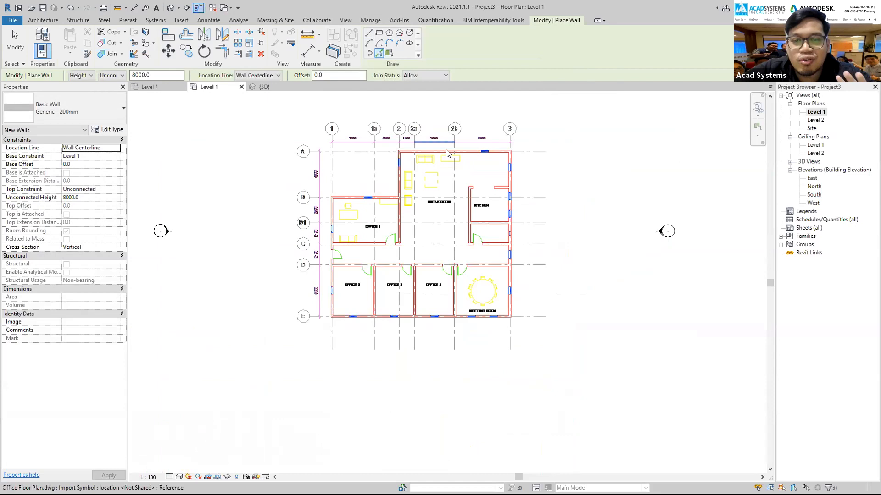
pyautogui.scroll(3, 450, 153)
pyautogui.scroll(3, 449, 151)
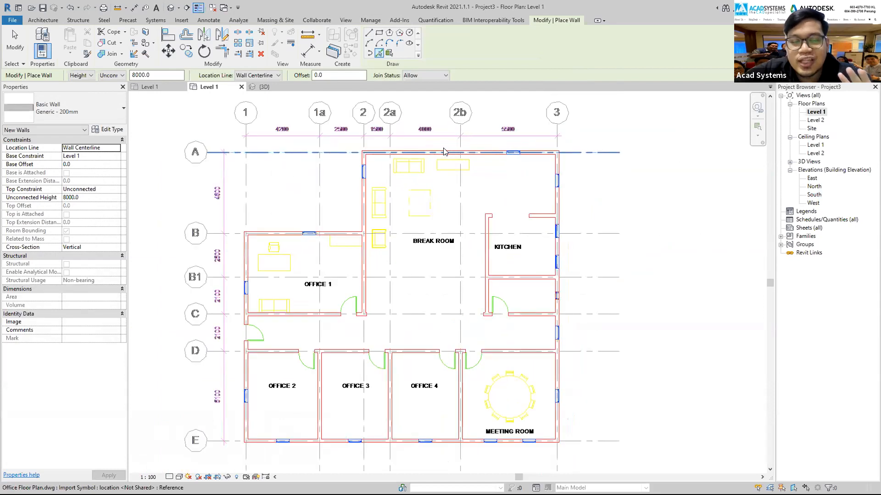
pyautogui.click(118, 147)
pyautogui.click(81, 156)
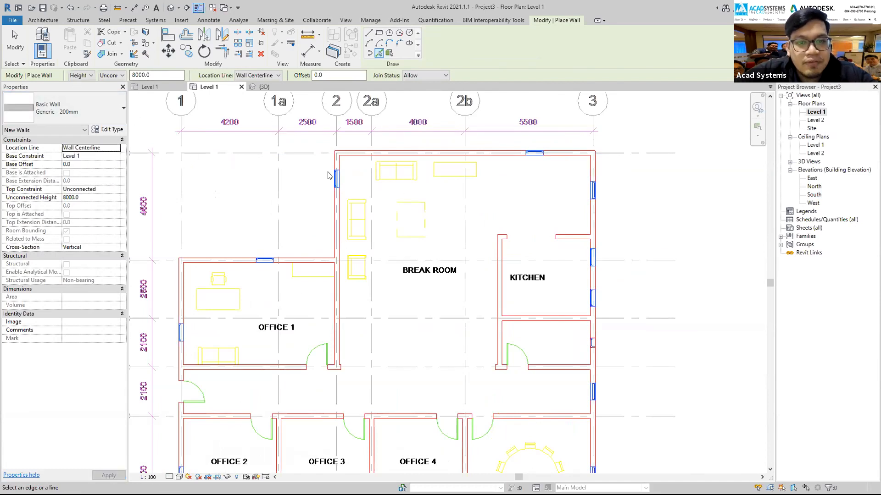
pyautogui.scroll(4, 439, 166)
pyautogui.scroll(-2, 440, 168)
pyautogui.scroll(-3, 439, 168)
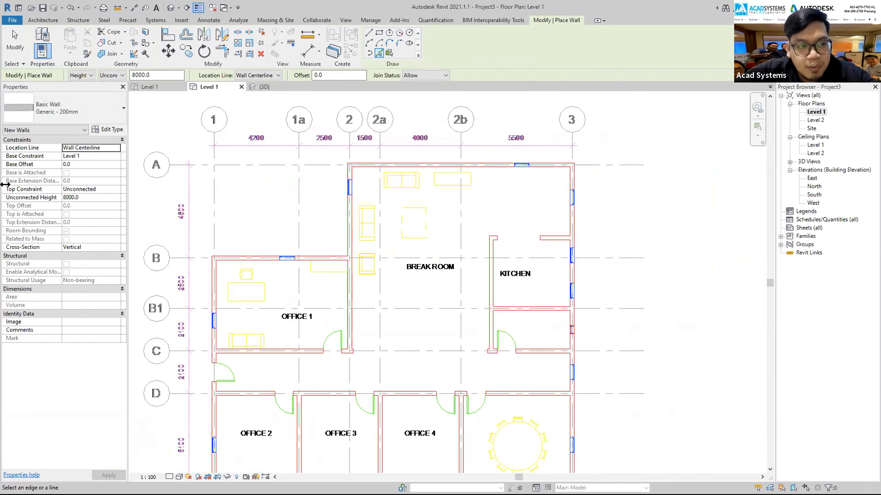
pyautogui.click(117, 149)
pyautogui.click(86, 169)
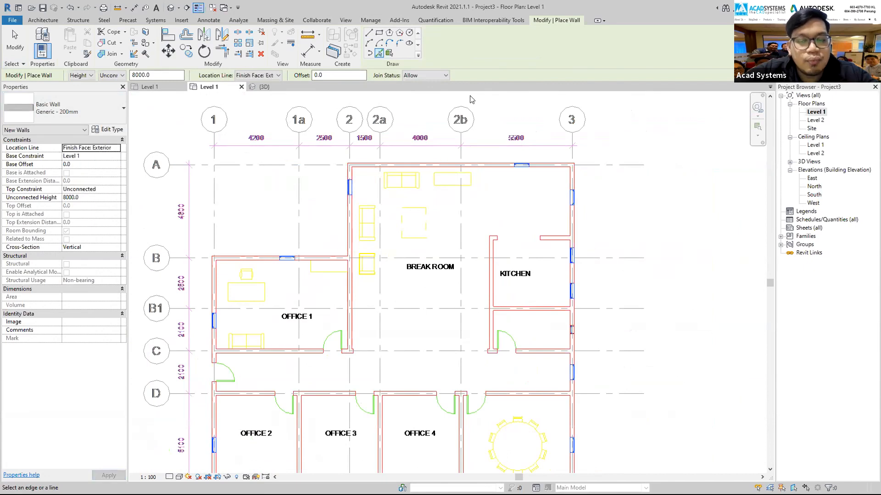
# - Create a wall from the linked plan's outer line along grid A above the Break Room, left of the window
pyautogui.scroll(5, 514, 159)
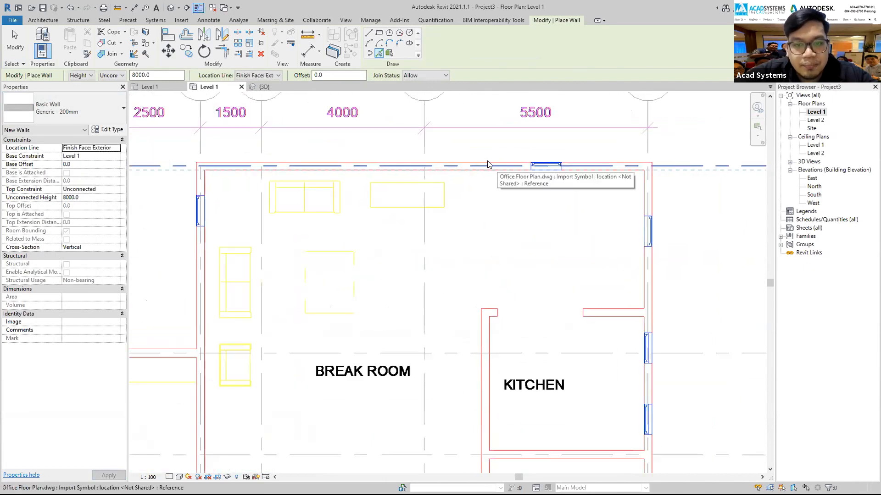
pyautogui.scroll(2, 483, 166)
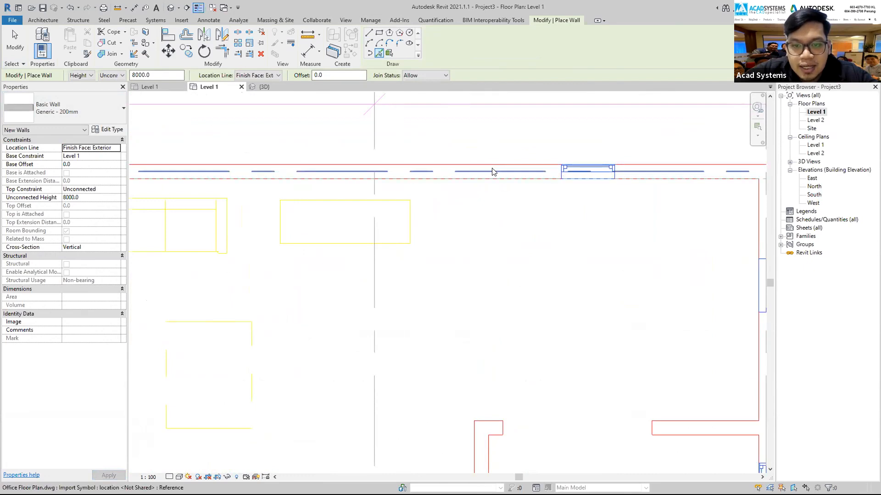
pyautogui.scroll(-5, 492, 171)
pyautogui.scroll(2, 502, 174)
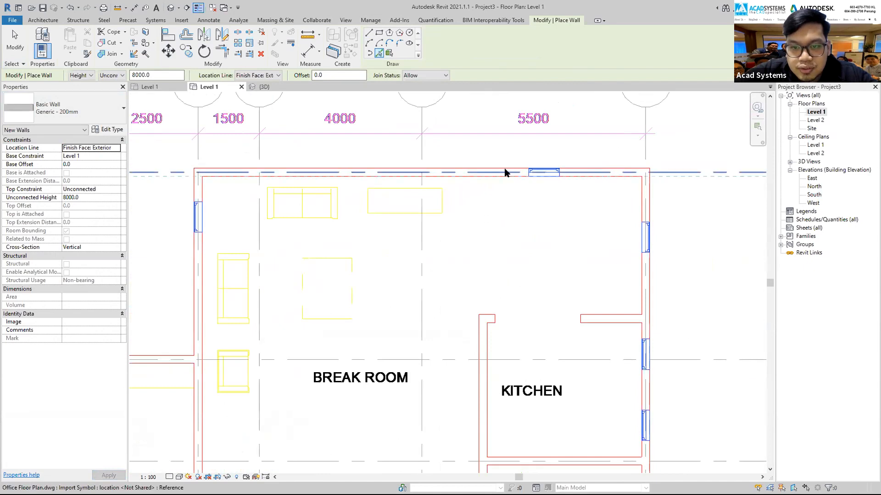
pyautogui.scroll(3, 505, 172)
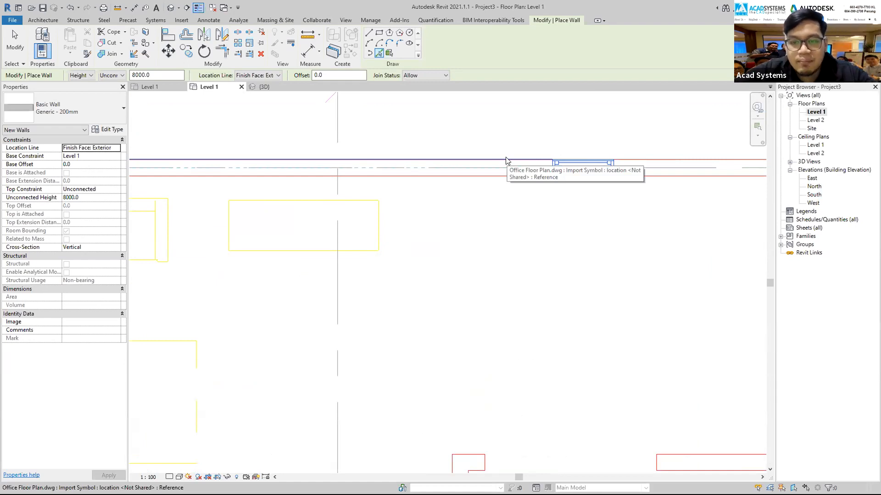
pyautogui.click(505, 159)
pyautogui.scroll(-4, 506, 160)
pyautogui.scroll(4, 449, 180)
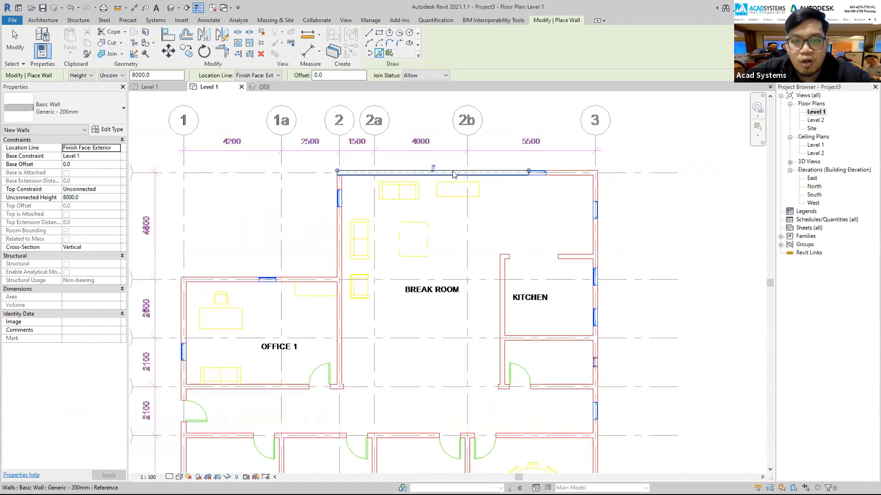
# - Leave wall placement, examine the new grid A wall as a selected object and clear the selection
pyautogui.click(451, 175)
pyautogui.press('Escape')
pyautogui.press('Escape')
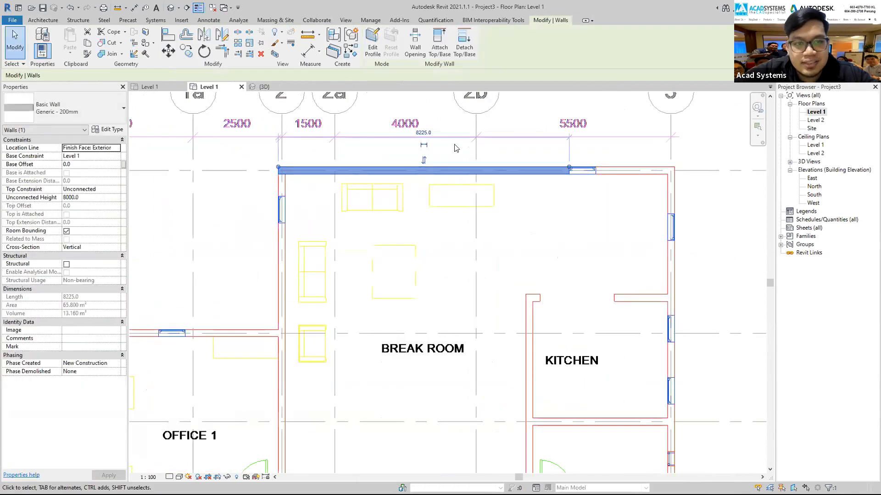
pyautogui.click(238, 136)
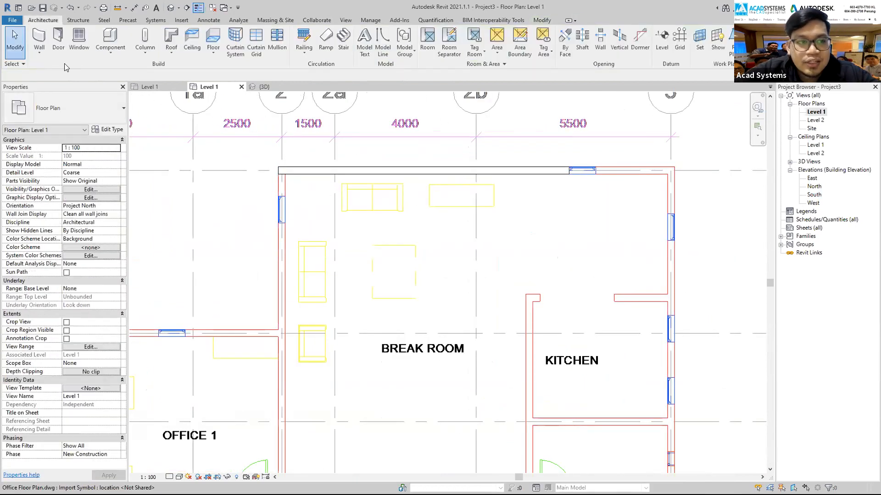
# - Restart wall placement with Pick Lines and create a wall on the outer line of grid 3 between the upper two windows
pyautogui.click(40, 40)
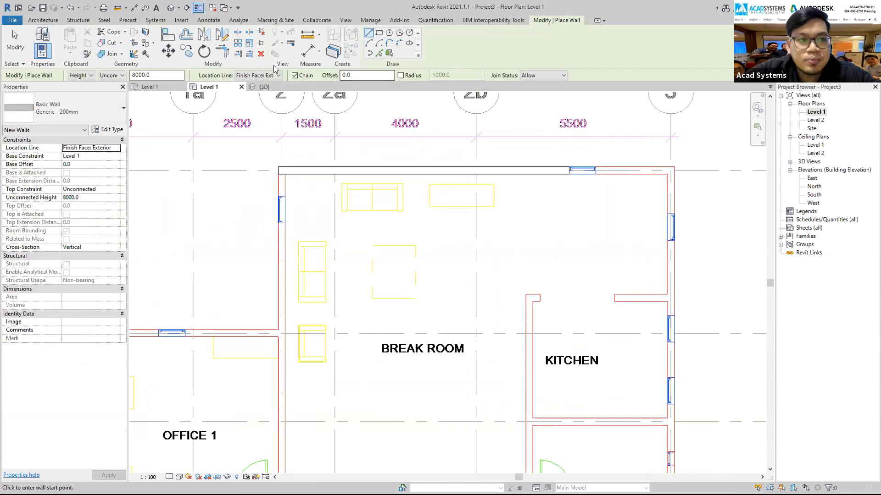
pyautogui.click(380, 53)
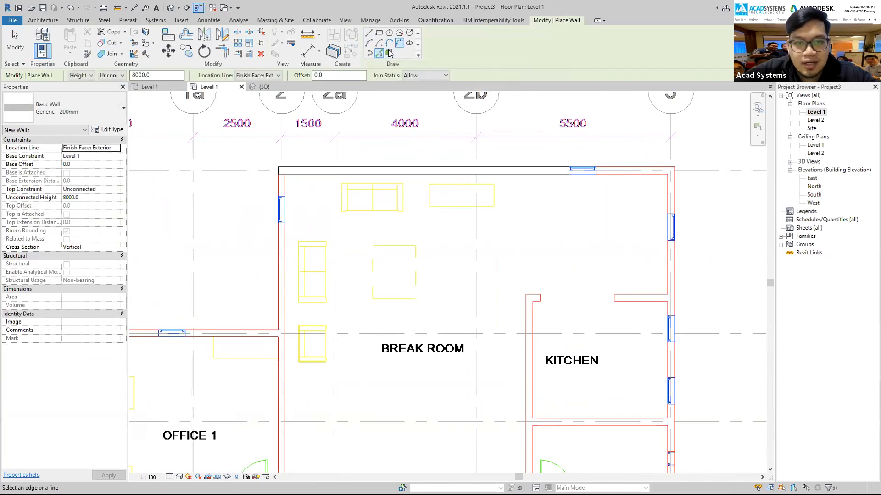
pyautogui.scroll(-1, 564, 158)
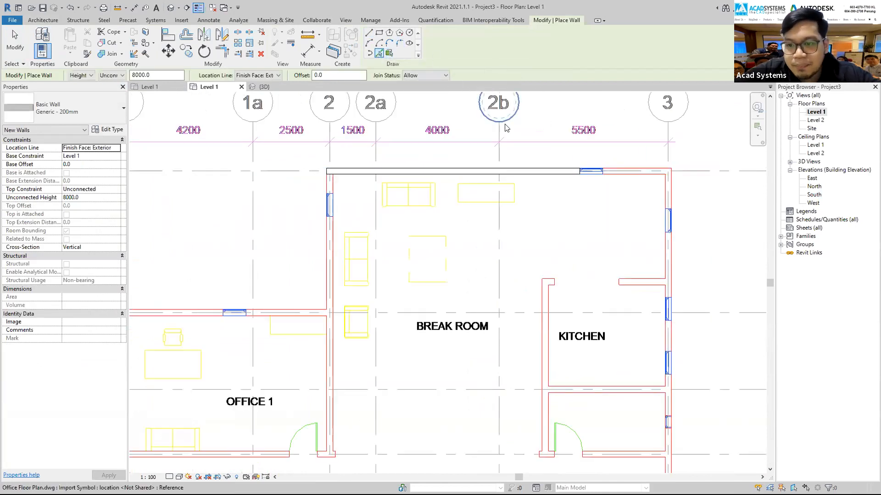
pyautogui.scroll(-1, 506, 128)
pyautogui.scroll(3, 630, 240)
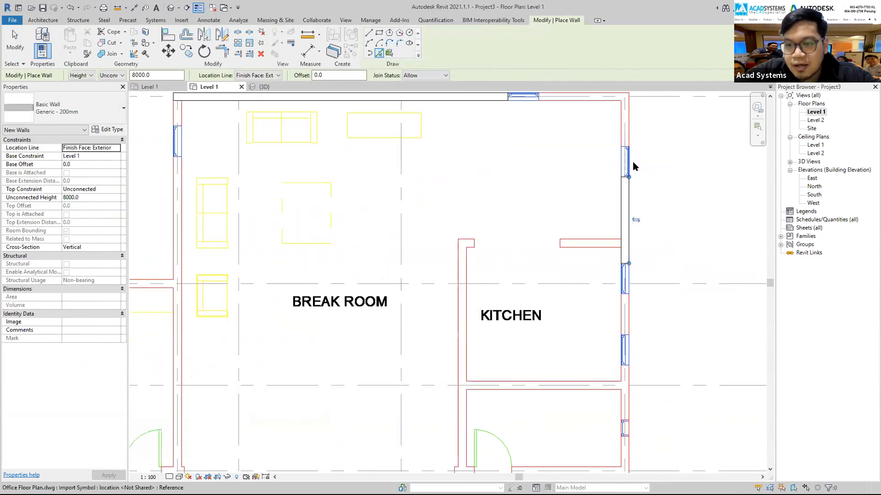
# - Create a wall from the outer line along grid E between the Office 4 and Meeting Room windows
pyautogui.scroll(-3, 634, 166)
pyautogui.scroll(-3, 612, 318)
pyautogui.scroll(5, 587, 397)
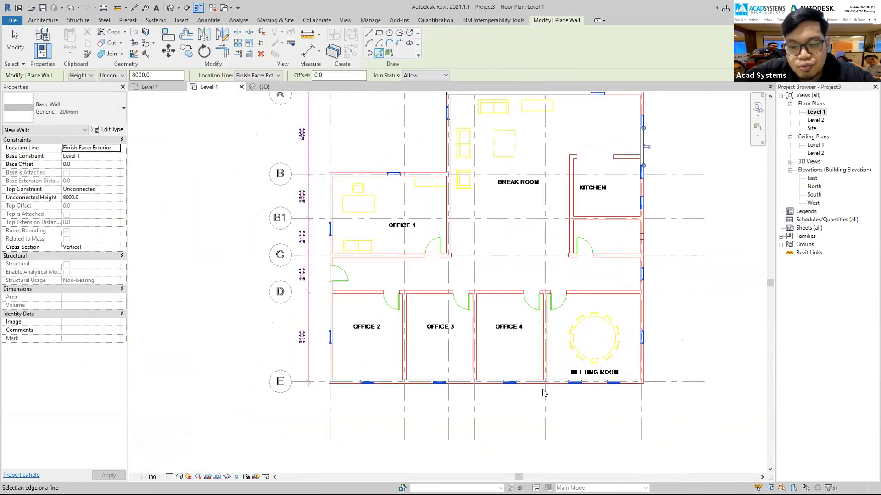
pyautogui.scroll(2, 525, 384)
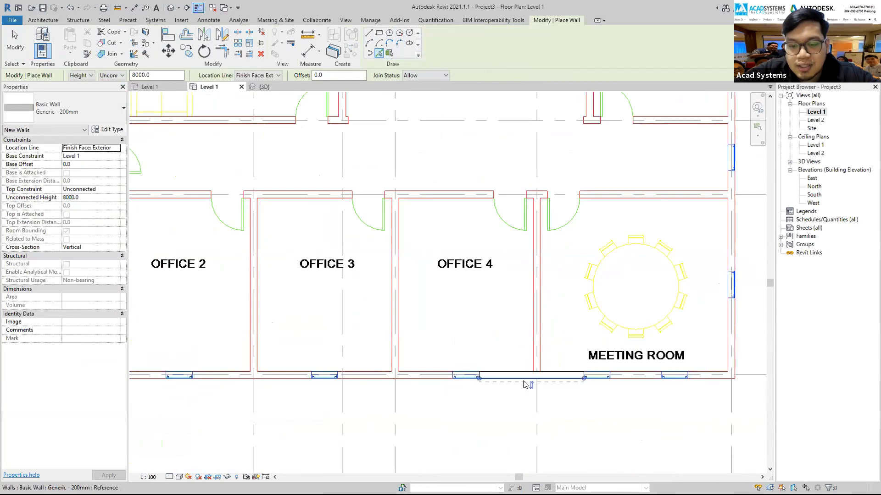
# - Create walls from the outer lines on grid 1 beside Office 2, grid B above Office 1 and grid 2 beside the Break Room
pyautogui.scroll(-4, 527, 379)
pyautogui.scroll(2, 345, 313)
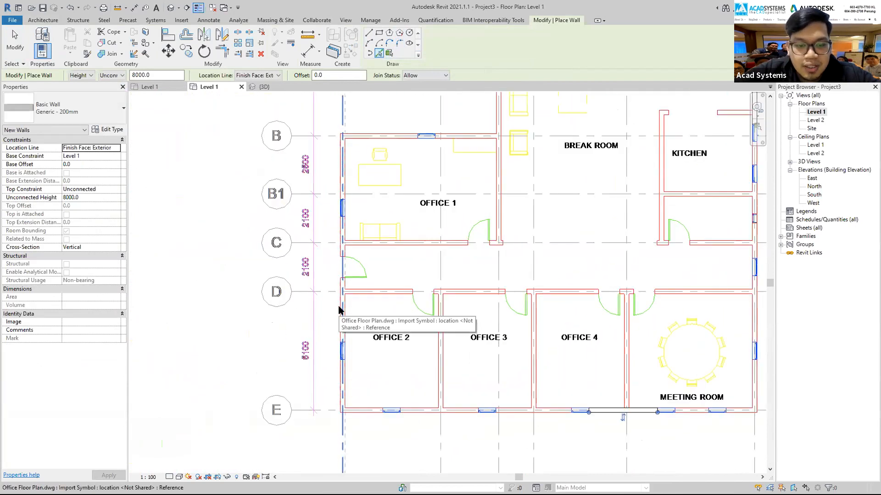
pyautogui.scroll(2, 340, 309)
pyautogui.scroll(-3, 340, 309)
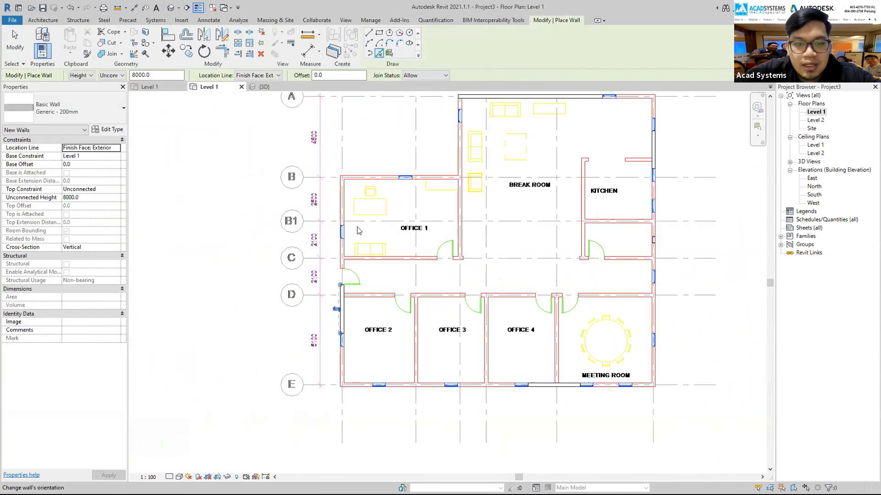
pyautogui.scroll(2, 387, 196)
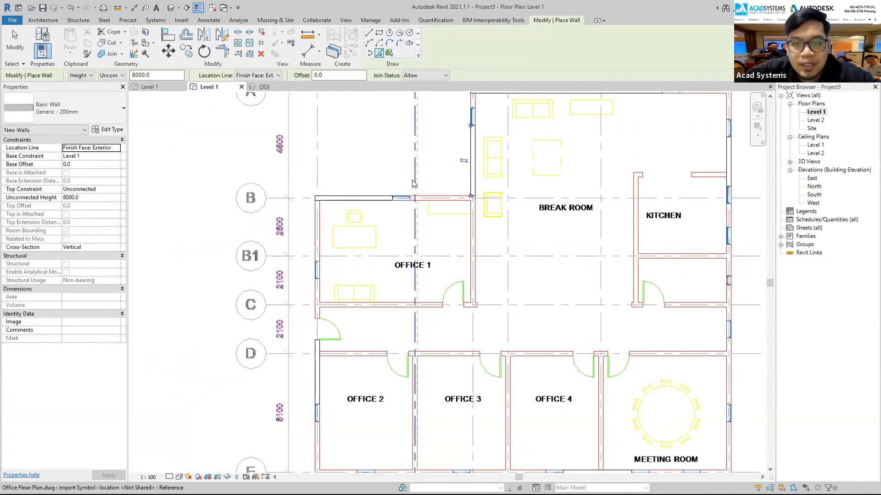
# - End wall placement, select the whole plan area to check which walls exist and clear the selection
pyautogui.scroll(-3, 509, 166)
pyautogui.press('Escape')
pyautogui.press('Escape')
pyautogui.moveTo(287, 100); pyautogui.dragTo(684, 367)
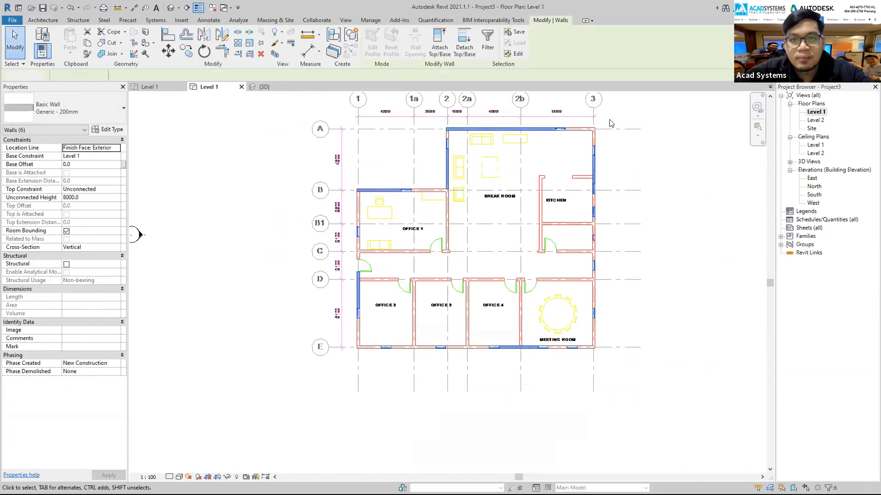
pyautogui.press('Escape')
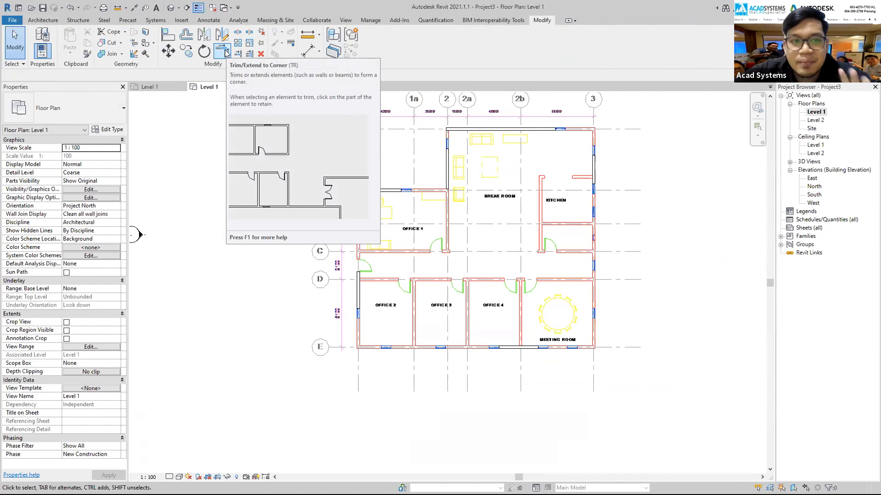
# - Use Trim/Extend to Corner to join the grid 3 exterior wall with the grid A and grid E walls
pyautogui.click(225, 52)
pyautogui.click(546, 133)
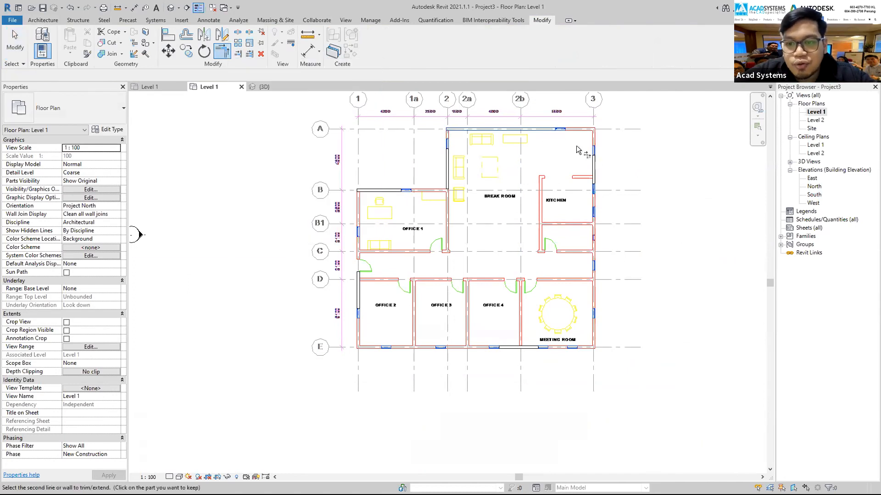
pyautogui.click(589, 159)
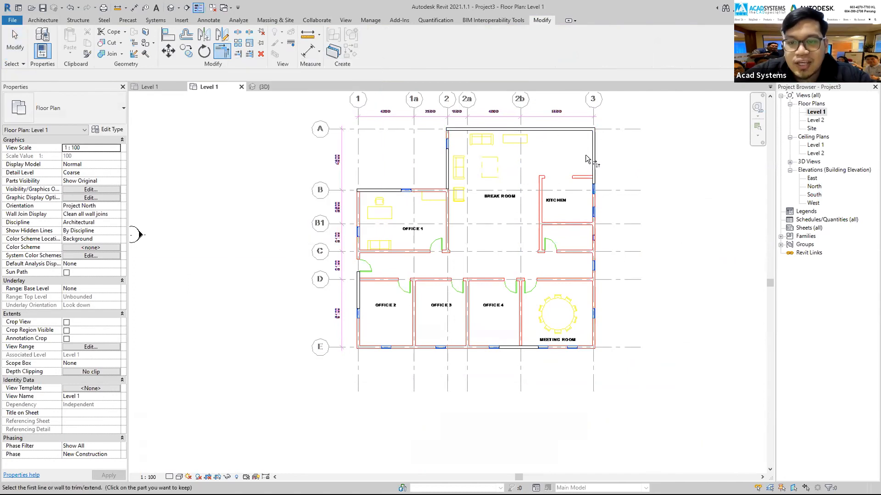
pyautogui.click(592, 173)
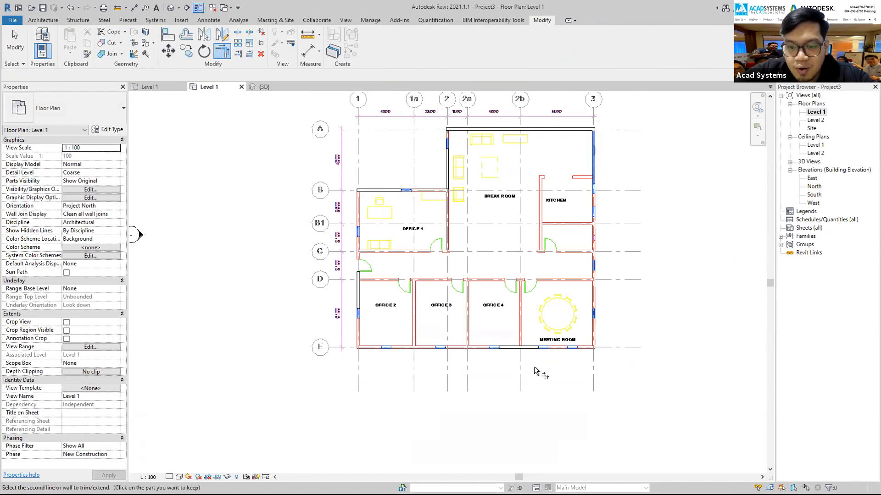
pyautogui.click(526, 348)
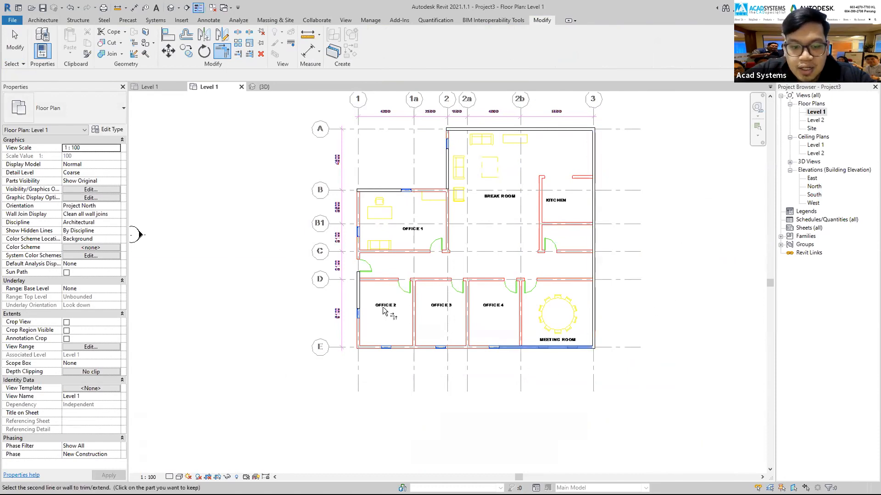
# - Trim the remaining exterior walls along grids E, 1, B, 2 and A into closed corners and end trimming
pyautogui.click(359, 295)
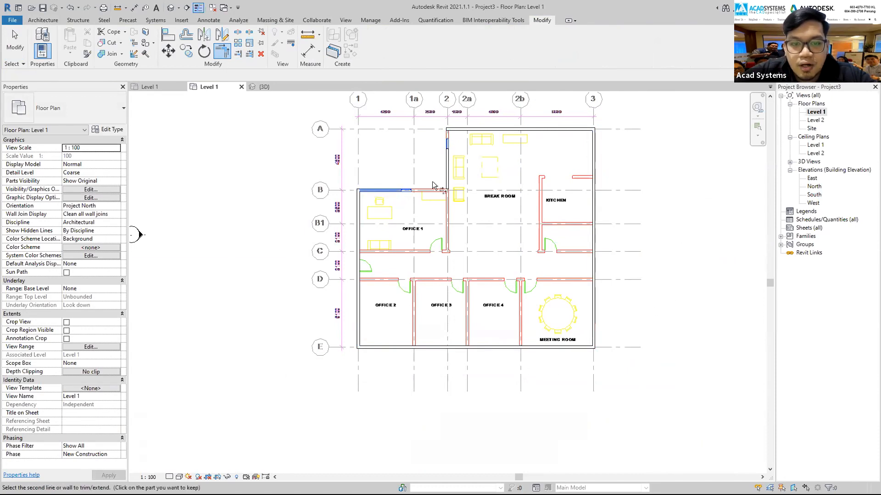
pyautogui.click(449, 149)
pyautogui.press('Escape')
pyautogui.press('Escape')
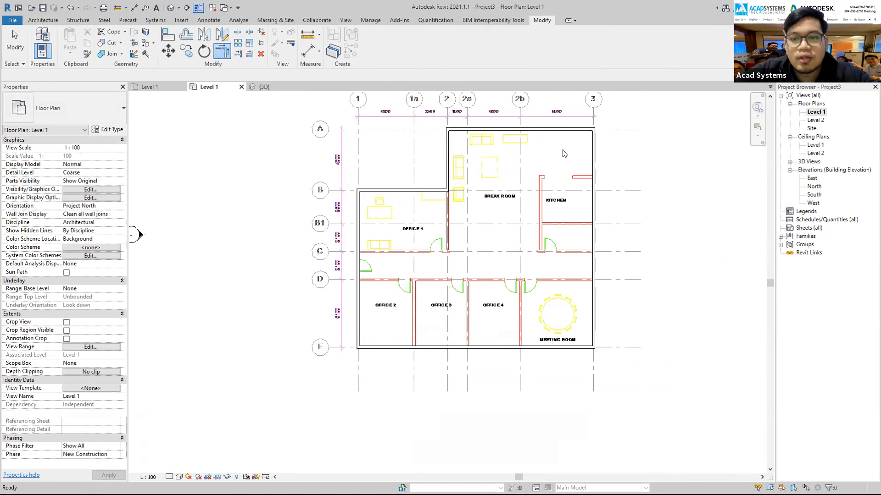
pyautogui.scroll(-2, 553, 176)
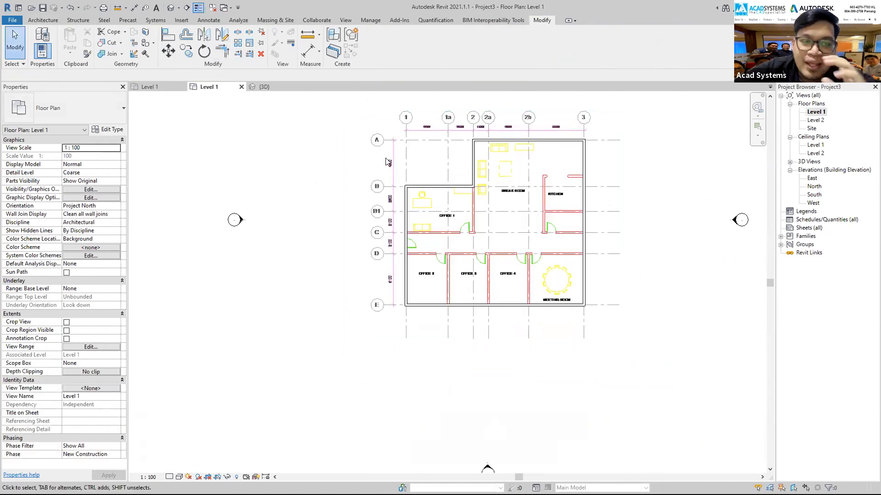
# - Restart wall placement with Pick Lines and create Office 1's interior walls along grid C and along grid 2 beside the Break Room
pyautogui.click(44, 21)
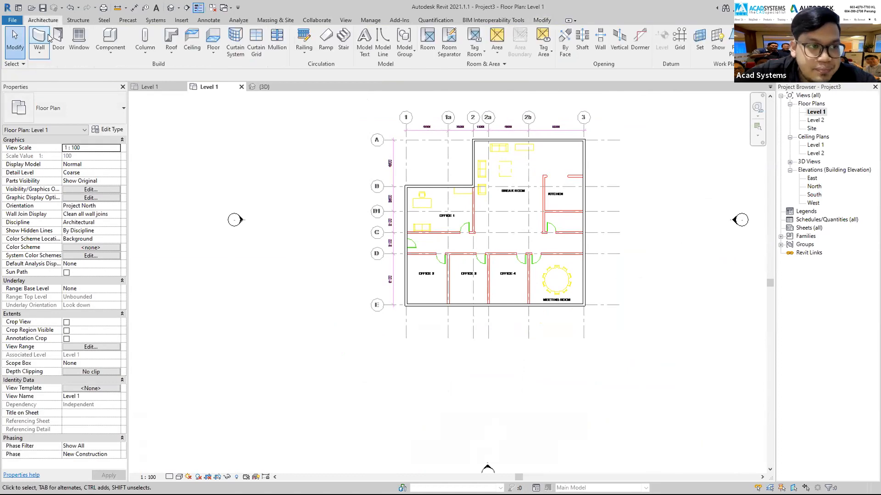
pyautogui.click(45, 39)
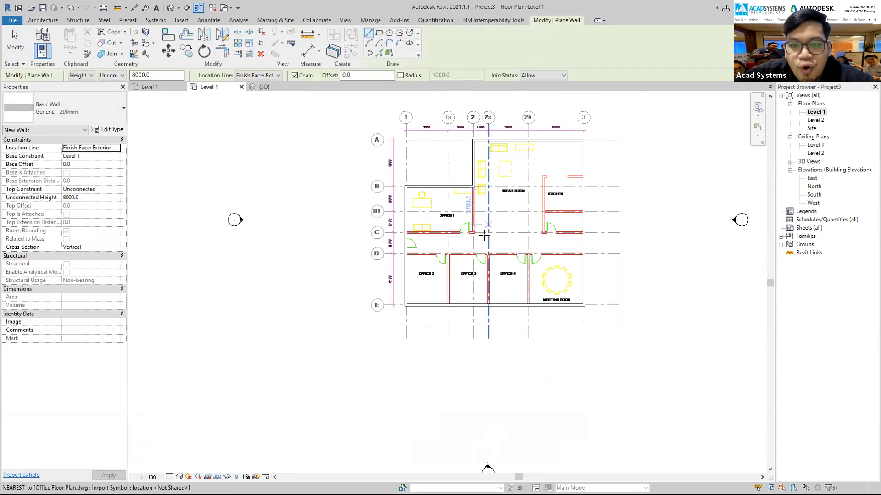
pyautogui.scroll(2, 480, 215)
pyautogui.click(378, 53)
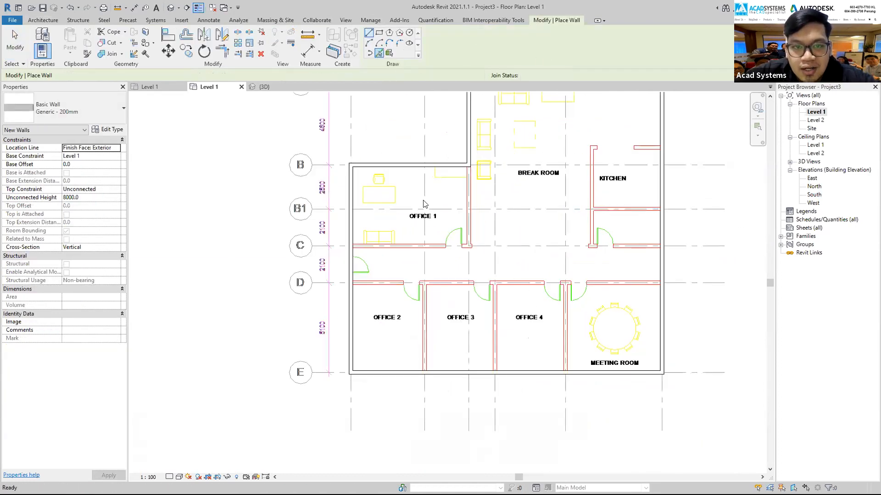
pyautogui.scroll(2, 408, 239)
pyautogui.click(402, 253)
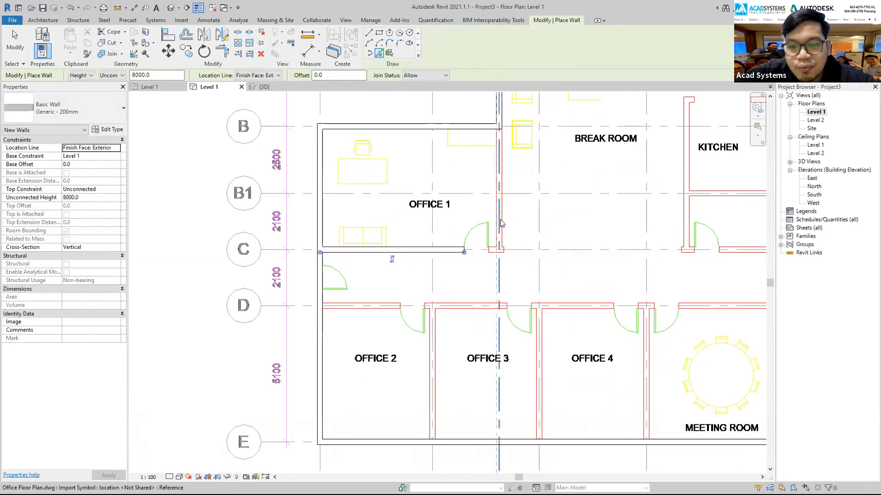
pyautogui.scroll(2, 494, 225)
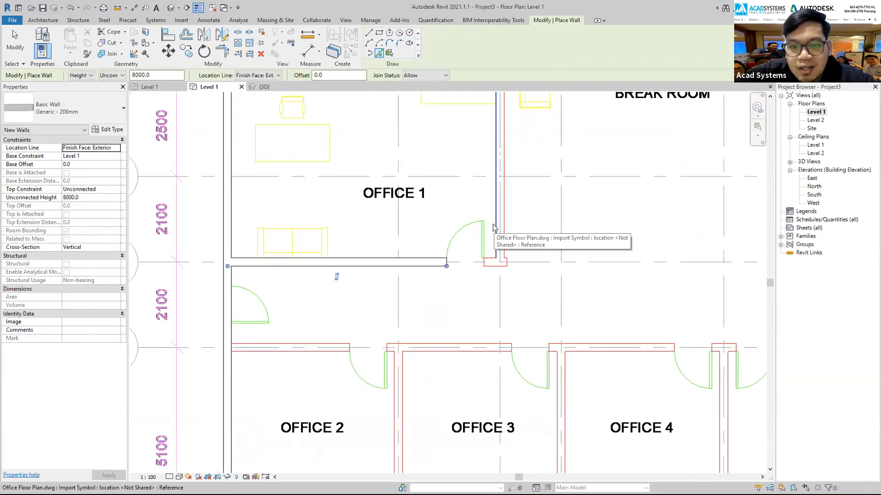
pyautogui.scroll(-2, 493, 227)
pyautogui.click(493, 227)
pyautogui.scroll(-2, 513, 290)
pyautogui.scroll(2, 513, 289)
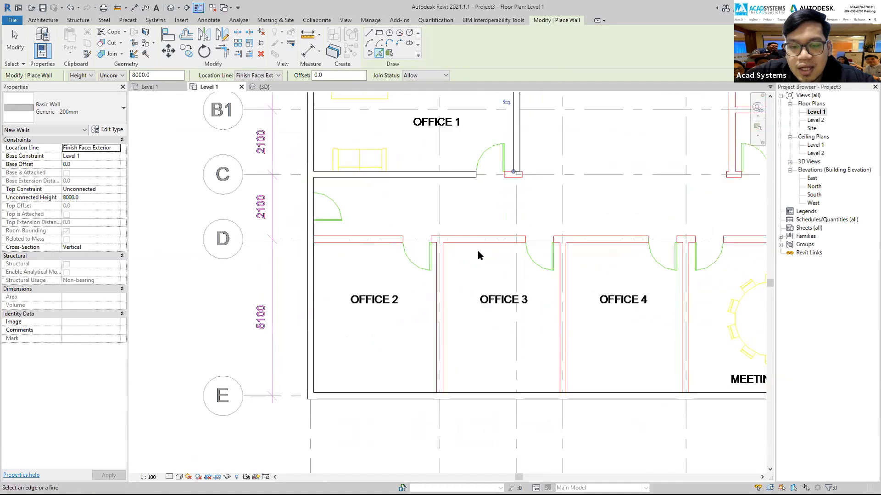
# - Create walls from the linked lines along grid D above Office 3 and on both partitions flanking Office 3
pyautogui.click(477, 247)
pyautogui.scroll(-2, 459, 256)
pyautogui.scroll(2, 424, 274)
pyautogui.click(425, 276)
pyautogui.scroll(-2, 426, 276)
pyautogui.scroll(2, 512, 266)
pyautogui.click(512, 266)
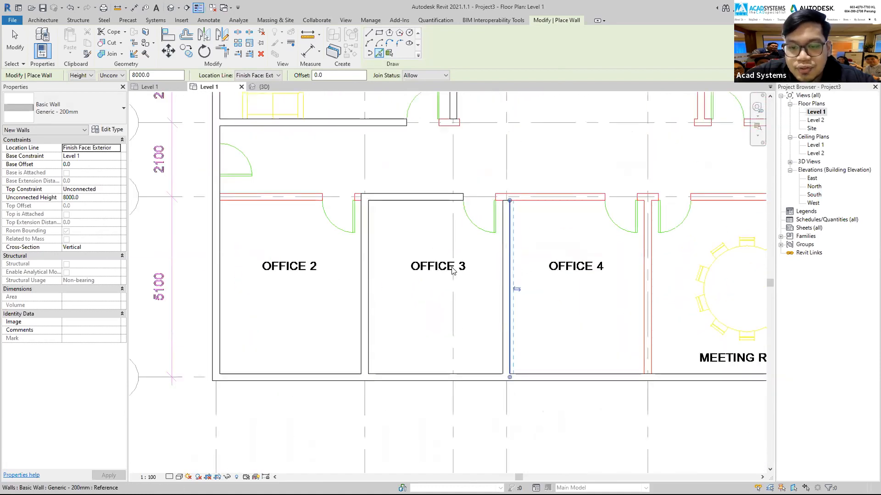
# - Create the partition between Office 4 and the Meeting Room and the grid D wall above the Meeting Room, ending wall placement
pyautogui.scroll(-1, 558, 266)
pyautogui.scroll(1, 560, 267)
pyautogui.click(542, 271)
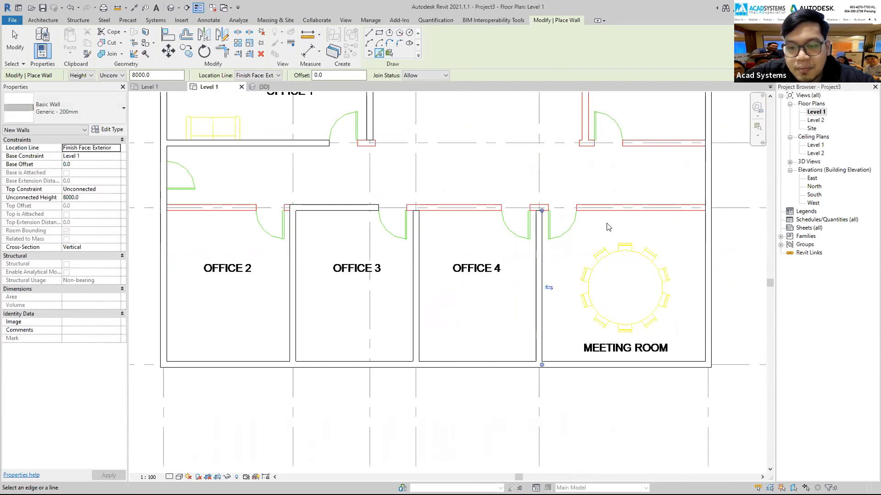
pyautogui.click(619, 215)
pyautogui.scroll(-2, 597, 214)
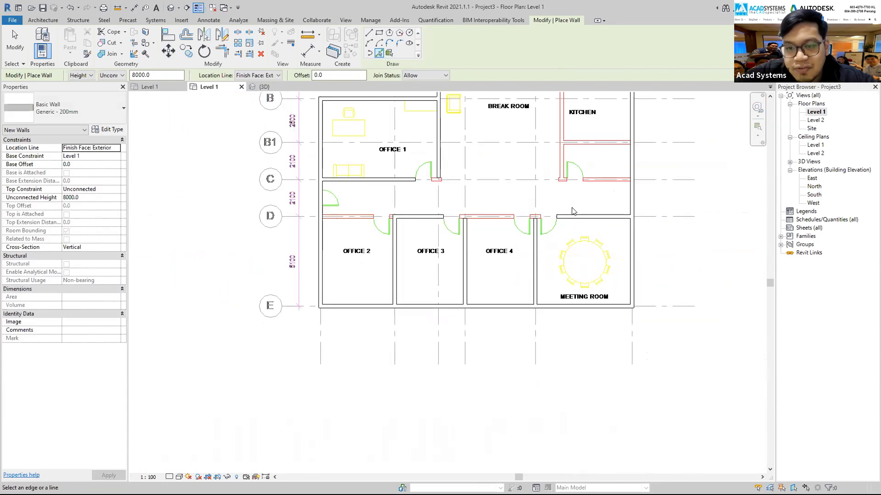
pyautogui.press('Escape')
pyautogui.press('Escape')
# - Restart wall placement and create a wall from the linked line between the Break Room and the Kitchen
pyautogui.moveTo(571, 155); pyautogui.dragTo(559, 213, button='middle')
pyautogui.scroll(2, 559, 213)
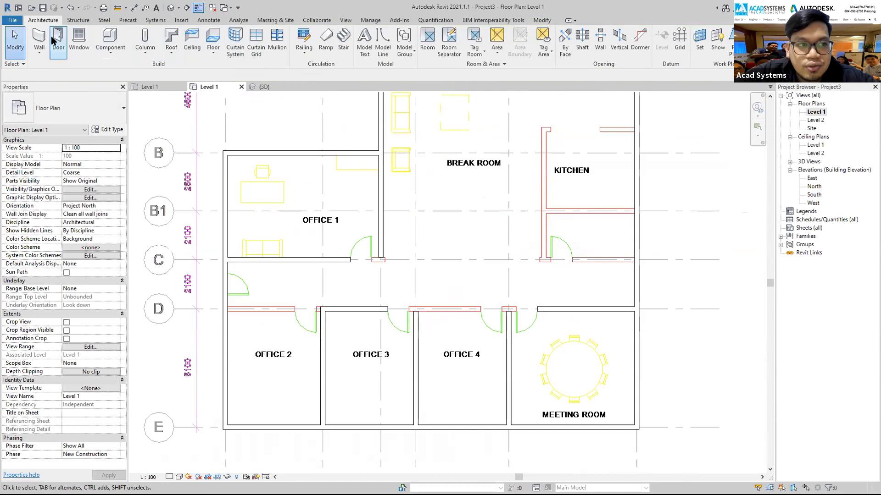
pyautogui.press('w')
pyautogui.press('a')
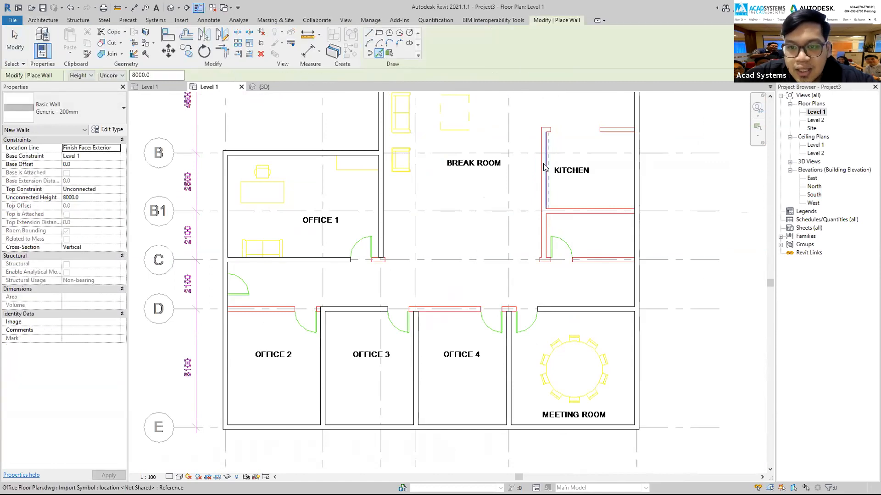
pyautogui.scroll(1, 541, 166)
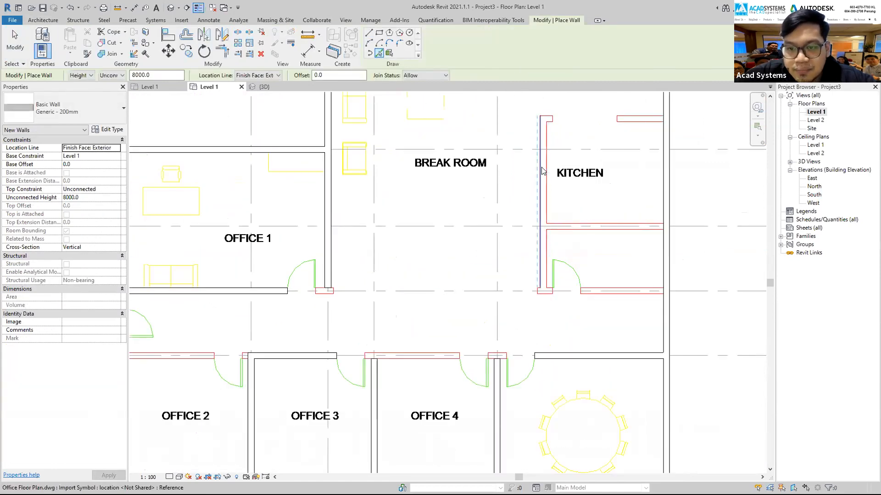
pyautogui.scroll(3, 543, 170)
pyautogui.click(537, 174)
pyautogui.scroll(-4, 527, 199)
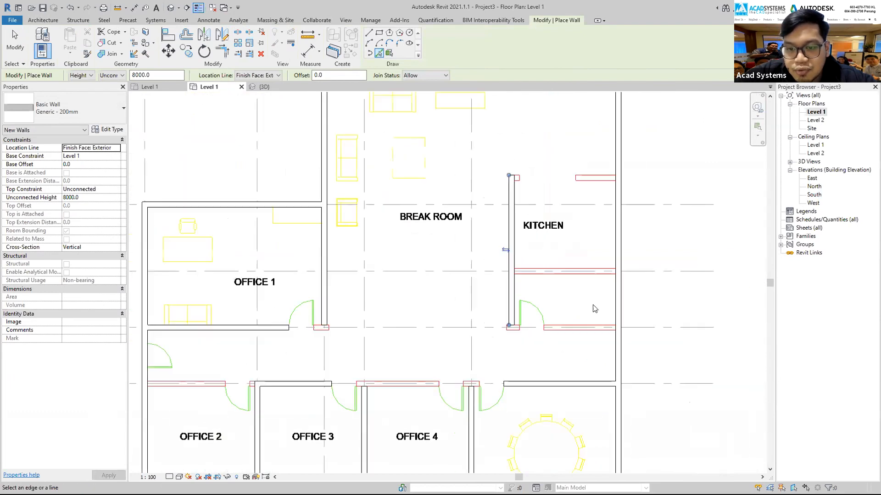
# - Create the grid C wall beside the door below the Kitchen, the grid B1 wall and the Kitchen's short upper wall, ending placement
pyautogui.scroll(2, 595, 309)
pyautogui.click(581, 334)
pyautogui.click(554, 260)
pyautogui.scroll(-3, 547, 293)
pyautogui.scroll(3, 569, 147)
pyautogui.click(579, 157)
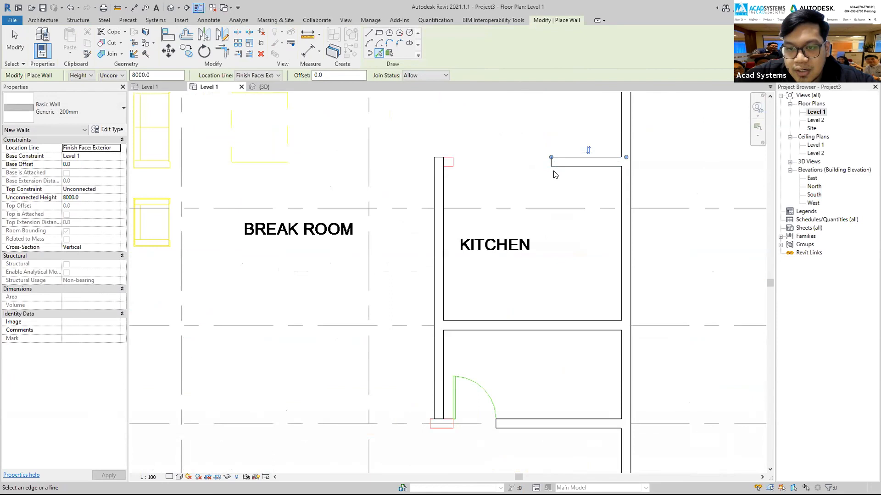
pyautogui.scroll(-3, 555, 174)
pyautogui.press('Escape')
pyautogui.press('Escape')
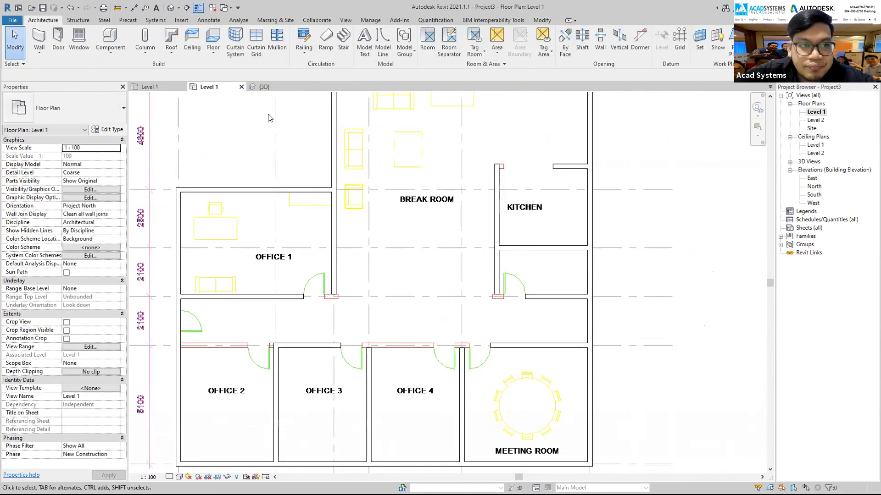
# - Use Trim/Extend to Corner to join Office 1's grid C wall with the grid 2 wall across the door opening
pyautogui.scroll(-3, 389, 184)
pyautogui.scroll(3, 346, 220)
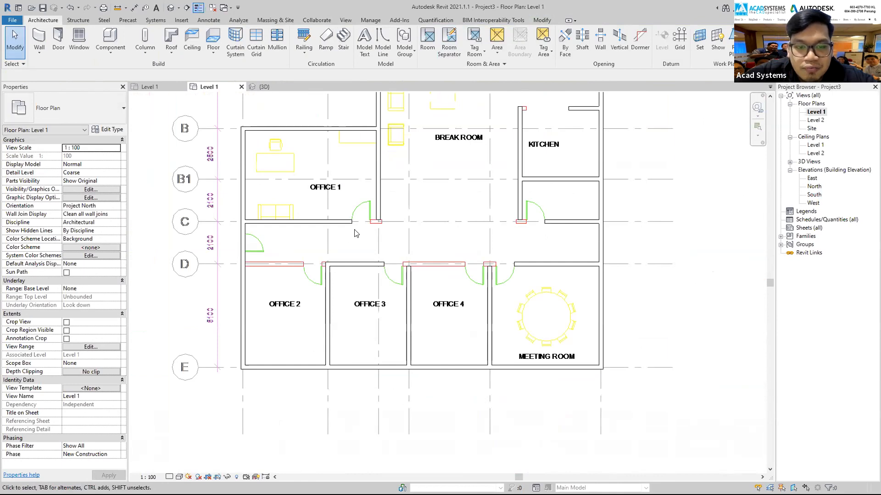
pyautogui.scroll(-2, 376, 223)
pyautogui.scroll(3, 375, 223)
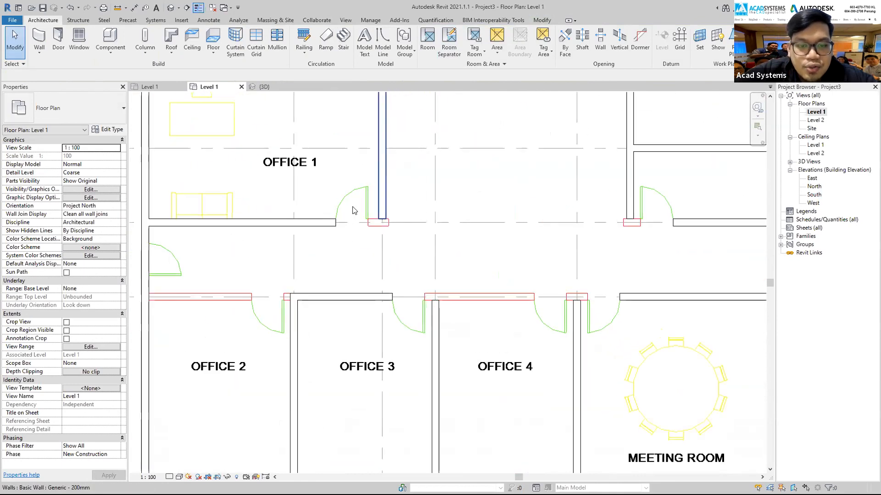
pyautogui.click(541, 20)
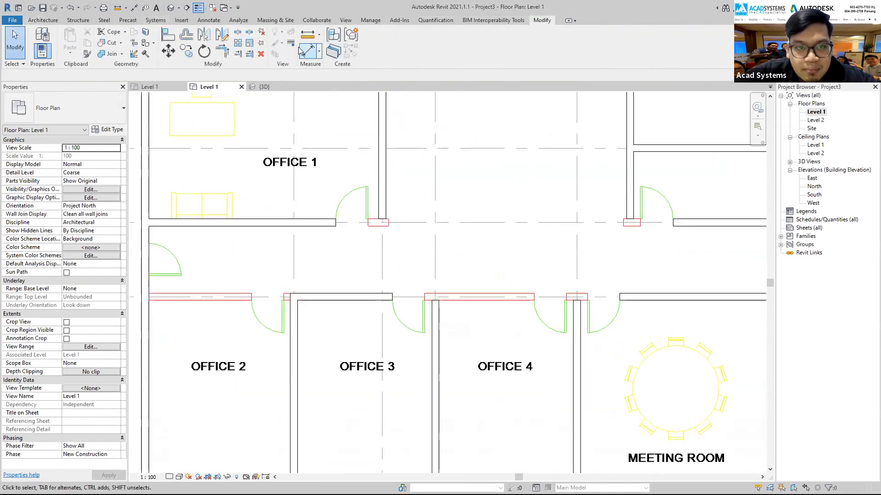
pyautogui.click(222, 52)
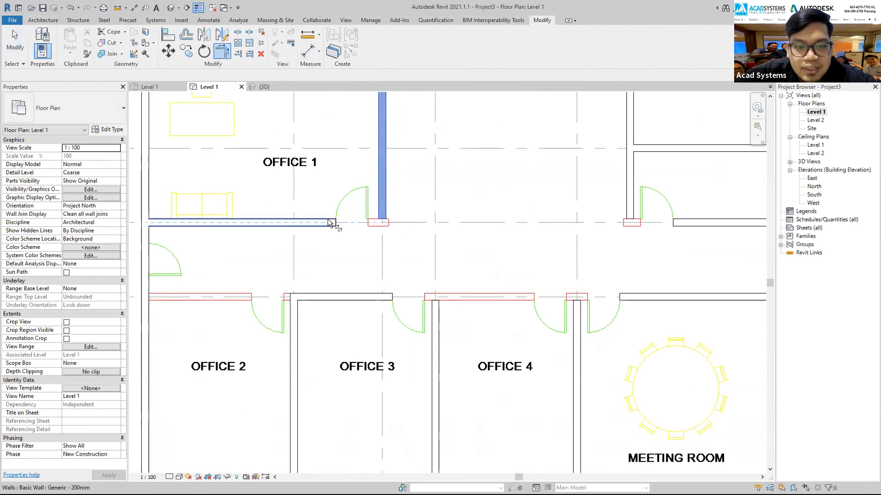
# - Extend the grid D wall above Office 3 to the Office 4 partition and join it with the Meeting Room's grid D wall
pyautogui.scroll(-2, 412, 220)
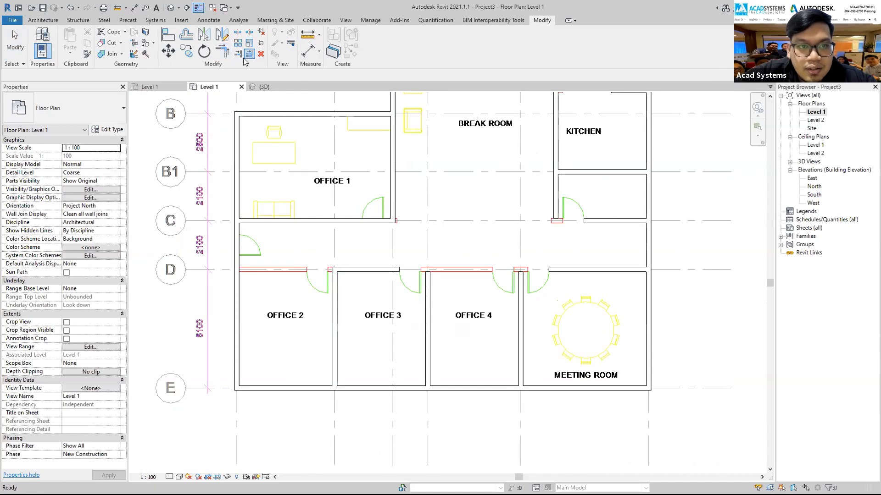
pyautogui.click(398, 270)
pyautogui.click(426, 287)
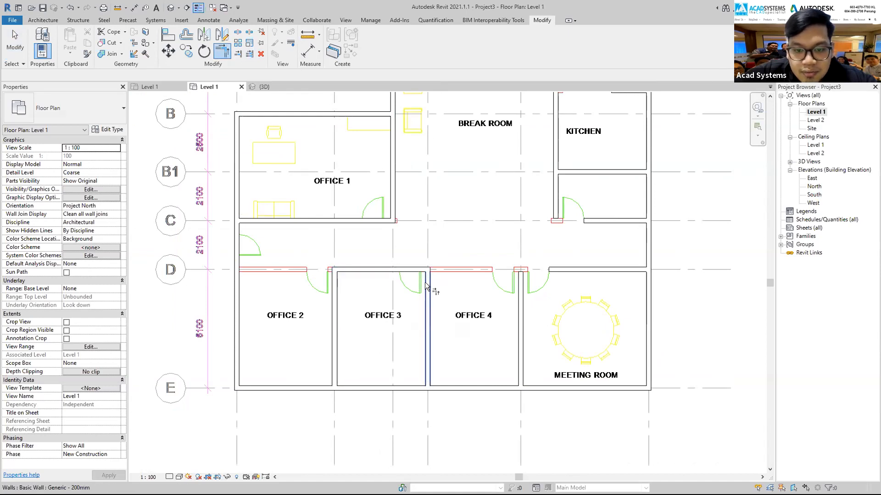
pyautogui.press('Escape')
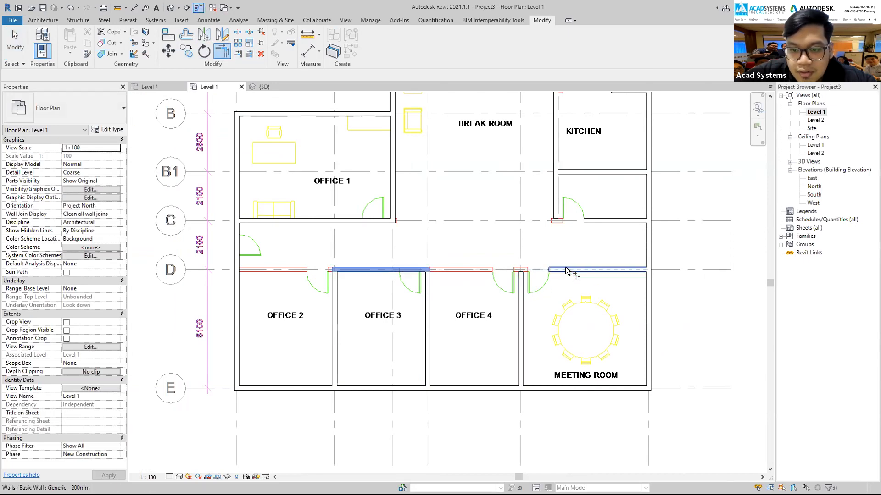
pyautogui.press('Escape')
pyautogui.scroll(-3, 449, 273)
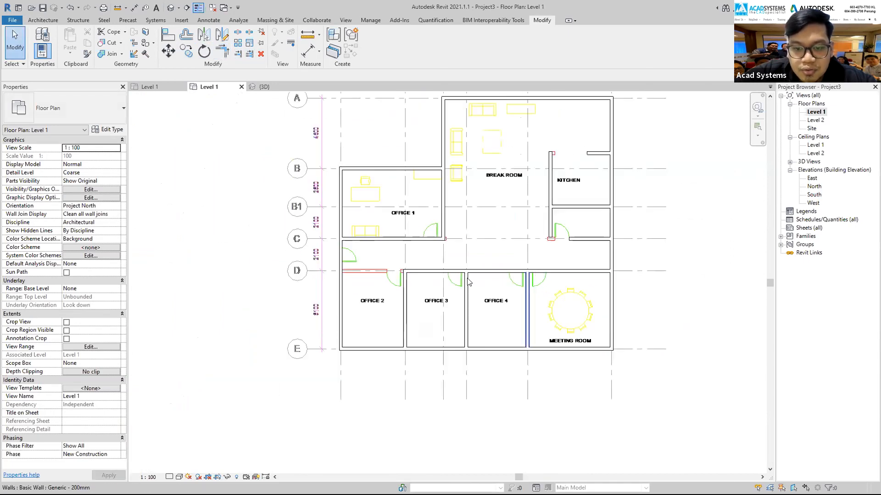
# - Stretch the end of the grid D wall across Office 2 to the exterior wall on grid 1
pyautogui.scroll(4, 448, 273)
pyautogui.click(458, 263)
pyautogui.moveTo(449, 264); pyautogui.dragTo(304, 264)
pyautogui.press('Escape')
pyautogui.scroll(-3, 406, 265)
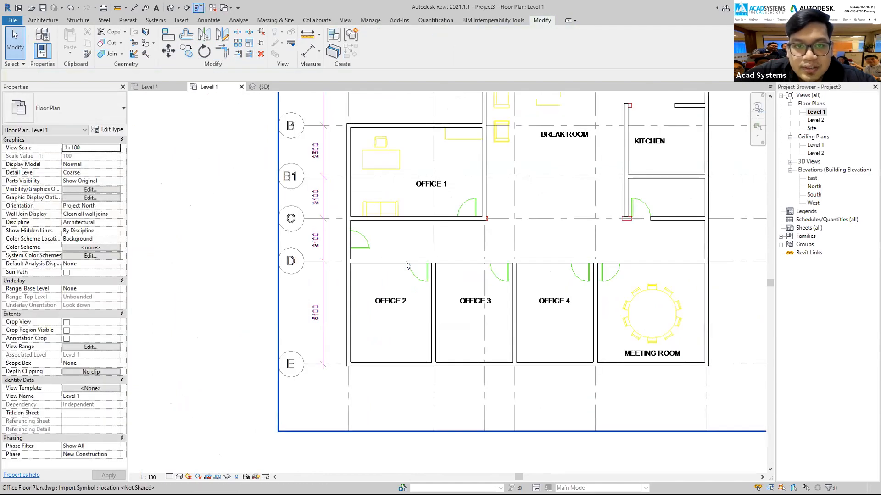
# - Stretch Office 1's grid C wall just past the grid 2 wall to the end of the linked plan's wall outline
pyautogui.scroll(-3, 406, 265)
pyautogui.scroll(8, 362, 229)
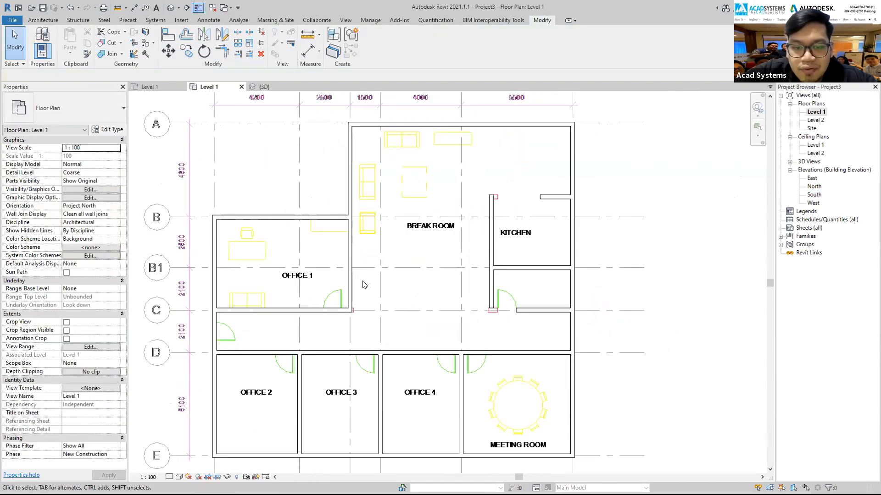
pyautogui.click(360, 314)
pyautogui.scroll(3, 360, 314)
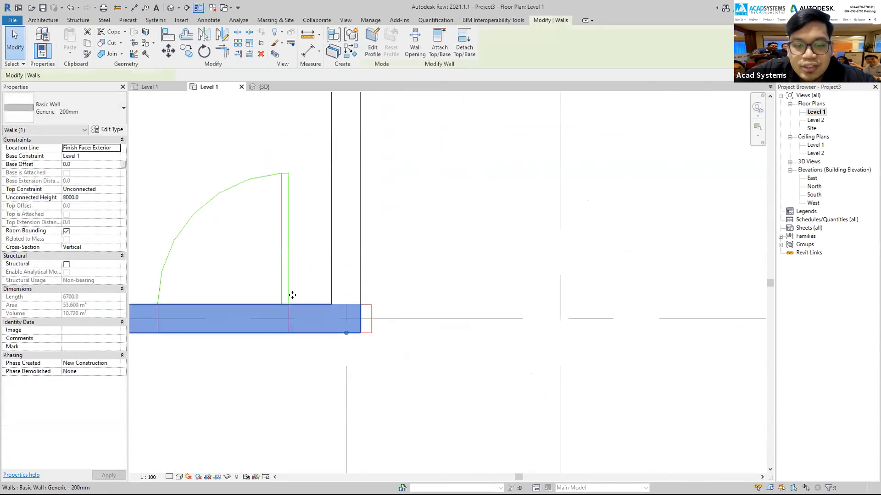
pyautogui.scroll(-1, 399, 275)
pyautogui.scroll(1, 361, 310)
pyautogui.moveTo(362, 322); pyautogui.dragTo(387, 321)
pyautogui.click(441, 296)
# - Place a Generic - 200mm wall along the linked plan's short grid C stub beside the door of the room below the Kitchen
pyautogui.scroll(-5, 268, 276)
pyautogui.scroll(2, 535, 285)
pyautogui.scroll(1, 526, 283)
pyautogui.click(499, 271)
pyautogui.press('Escape')
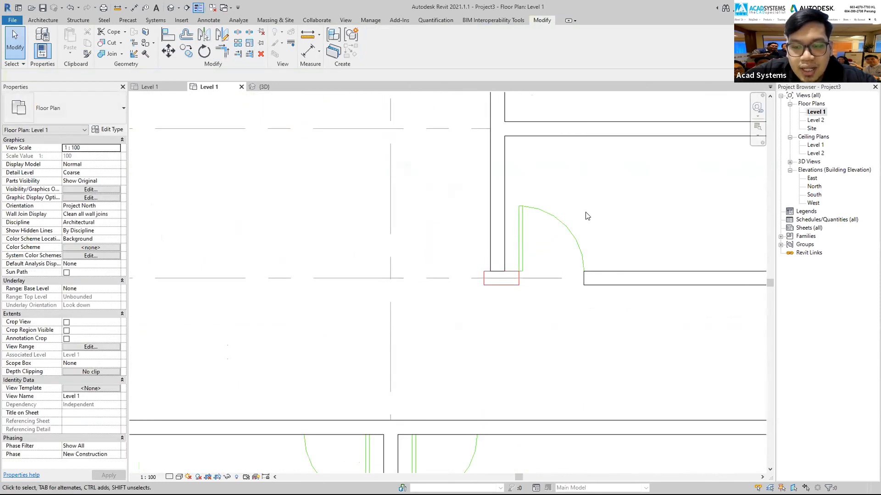
pyautogui.scroll(-2, 408, 242)
pyautogui.click(44, 20)
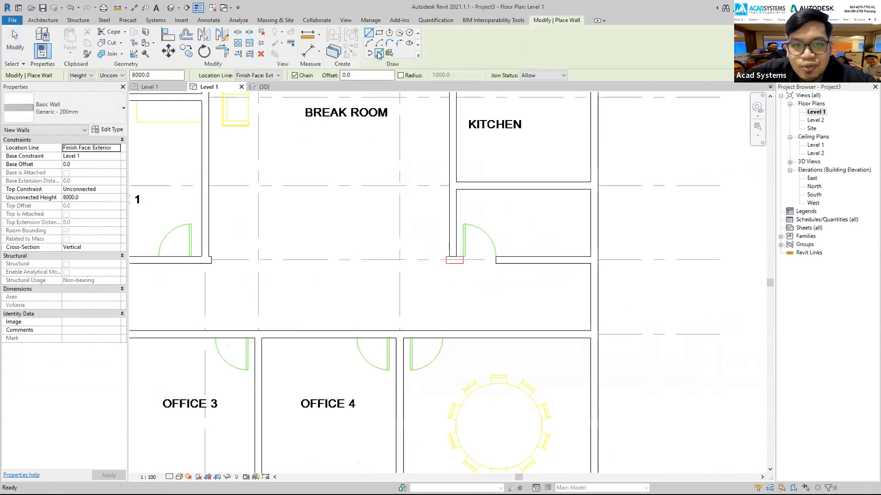
pyautogui.scroll(5, 456, 261)
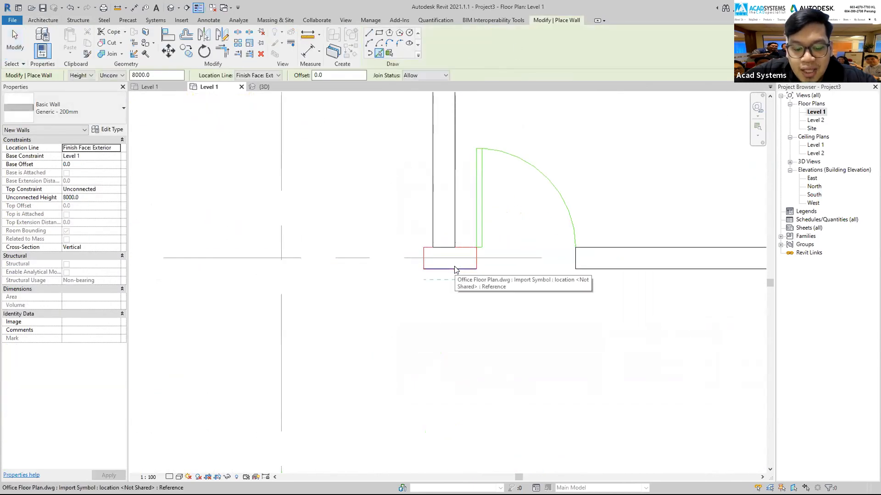
pyautogui.scroll(-6, 460, 283)
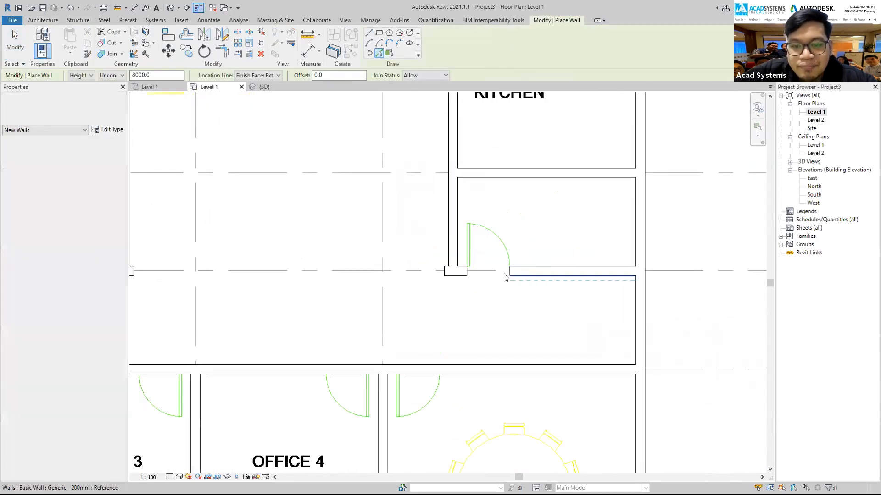
pyautogui.scroll(6, 456, 130)
pyautogui.press('Escape')
pyautogui.press('Escape')
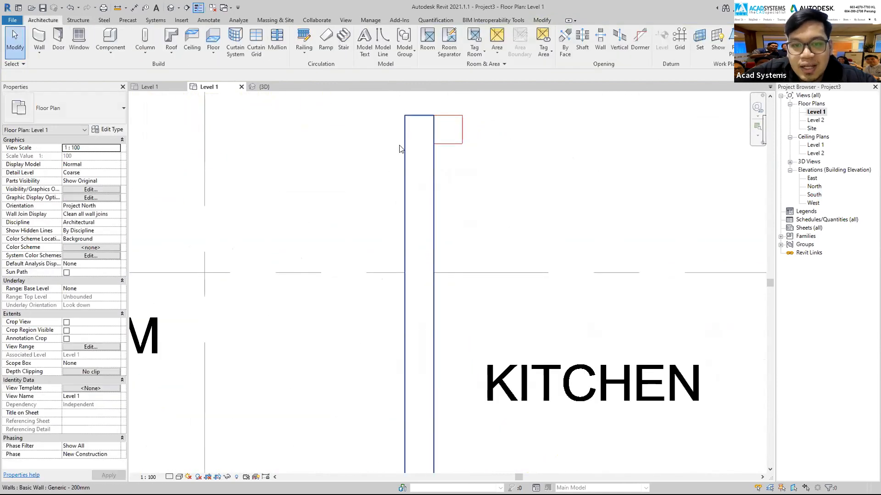
# - Stretch the Kitchen's upper wall across the opening to the corner with the Kitchen's Break Room-side wall
pyautogui.scroll(-3, 429, 144)
pyautogui.click(596, 140)
pyautogui.moveTo(532, 132); pyautogui.dragTo(428, 134)
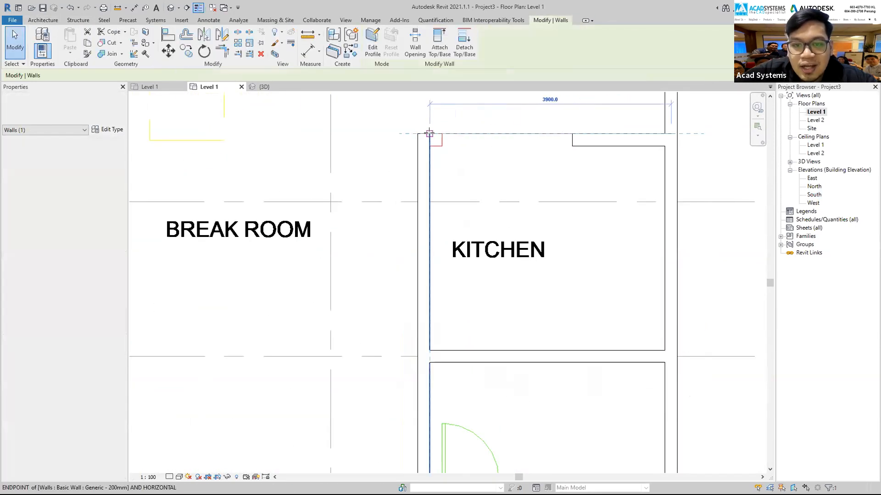
pyautogui.press('Escape')
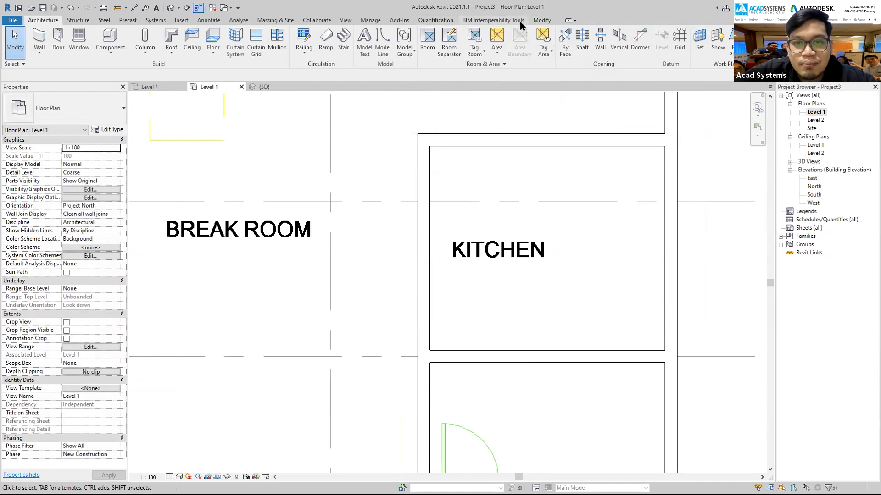
# - Split the Kitchen's upper wall at two points across the opening and delete the middle segment
pyautogui.click(541, 20)
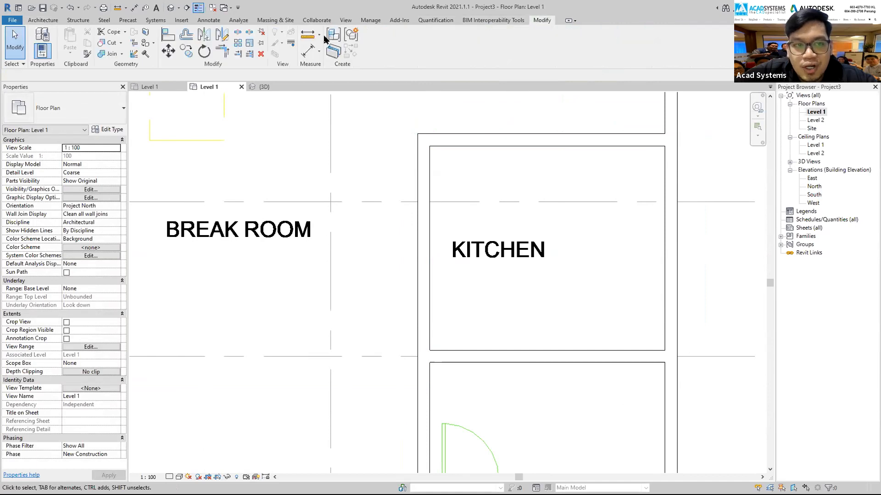
pyautogui.click(236, 34)
pyautogui.scroll(2, 441, 130)
pyautogui.scroll(-3, 432, 133)
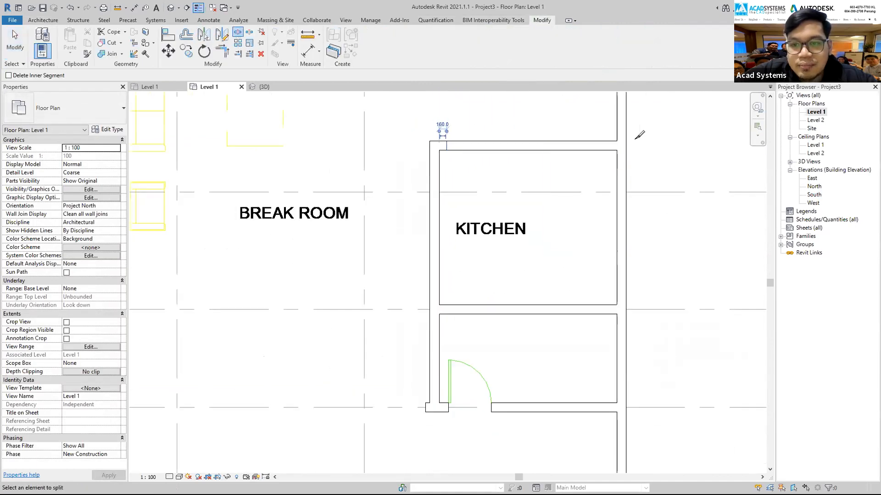
pyautogui.scroll(2, 638, 134)
pyautogui.click(538, 141)
pyautogui.press('Escape')
pyautogui.press('Escape')
pyautogui.click(492, 143)
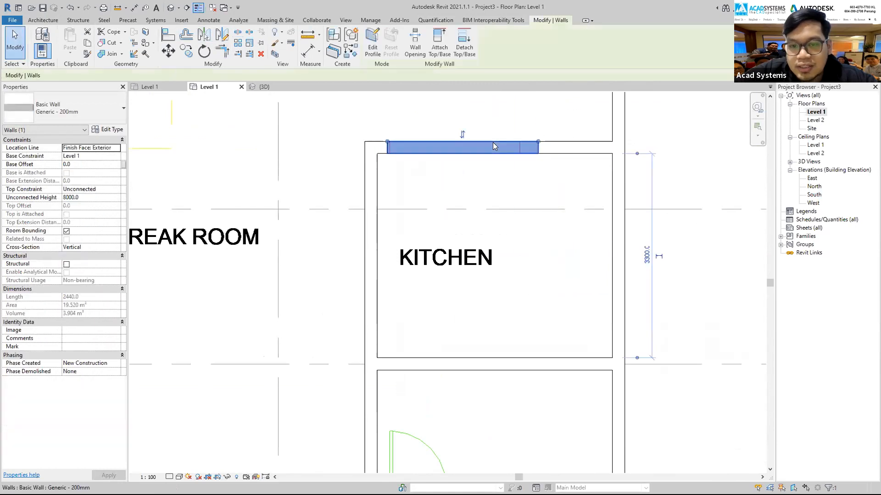
pyautogui.press('Delete')
# - Stretch the ends of the Kitchen's two remaining upper wall segments to the edges of the linked plan's opening
pyautogui.scroll(2, 532, 141)
pyautogui.click(559, 154)
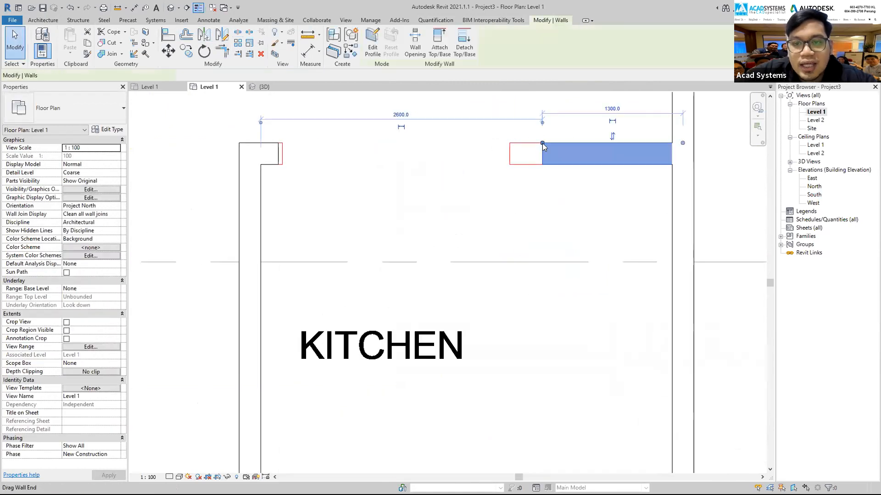
pyautogui.click(271, 154)
pyautogui.scroll(2, 279, 139)
pyautogui.click(476, 181)
pyautogui.scroll(-6, 477, 179)
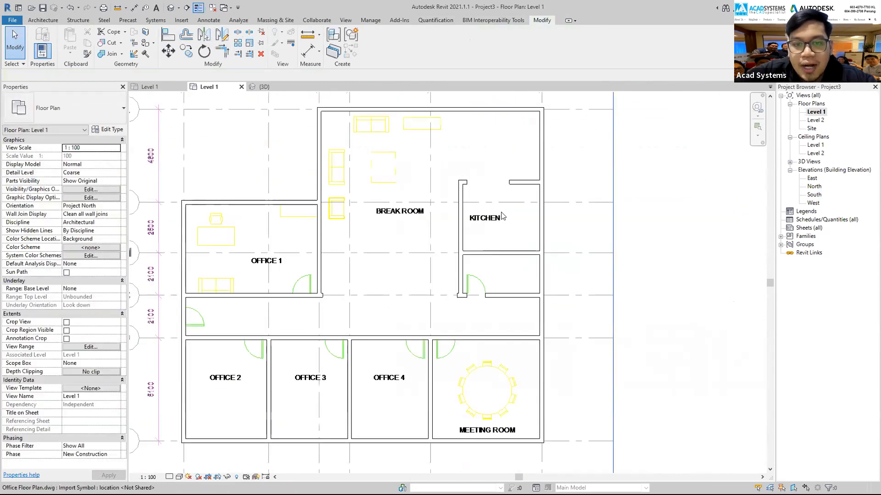
pyautogui.scroll(2, 357, 225)
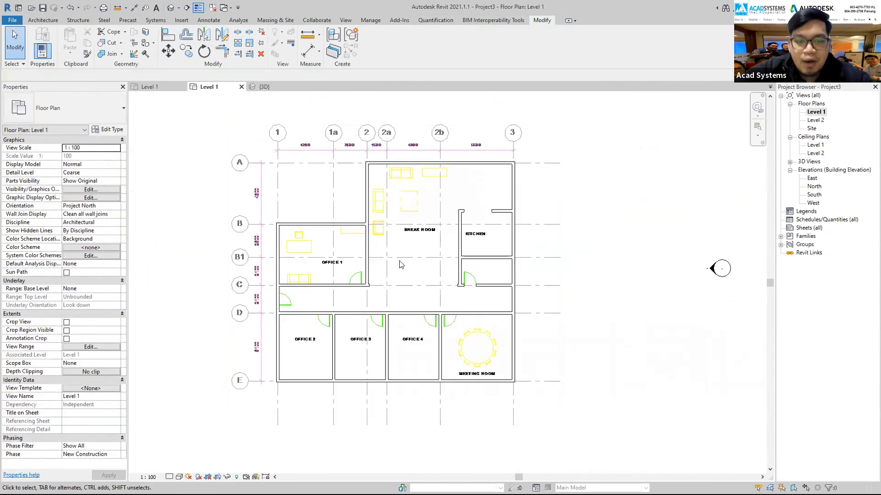
pyautogui.scroll(1, 462, 299)
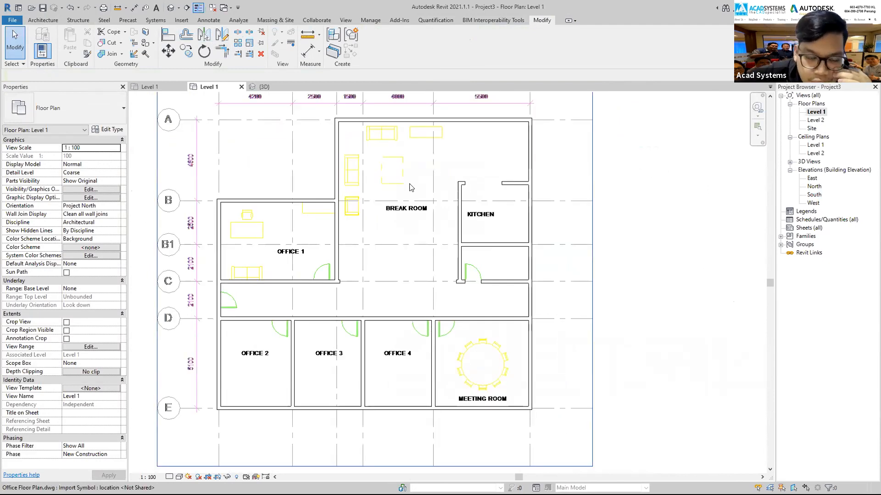
pyautogui.scroll(4, 353, 137)
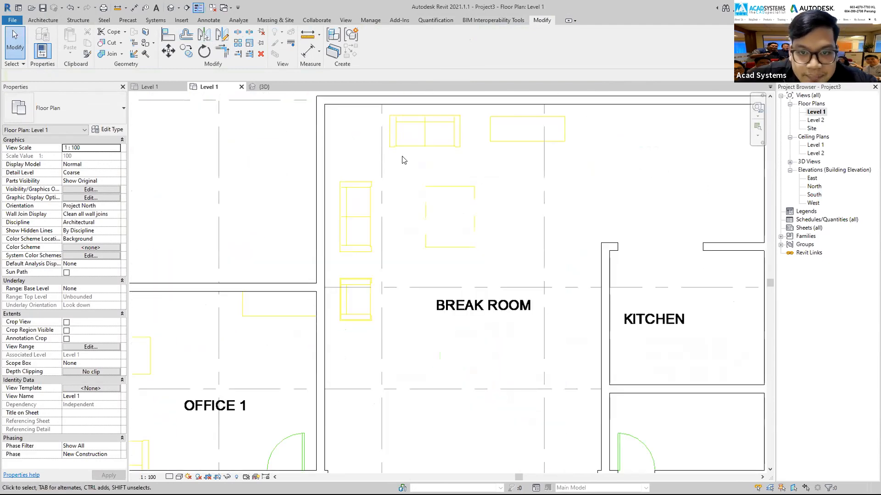
pyautogui.scroll(-1, 416, 167)
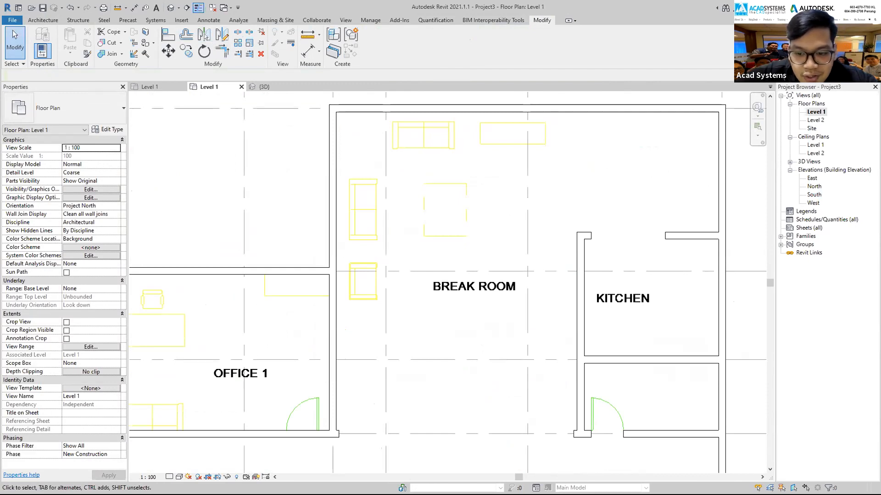
# - Switch to AutoCAD, set the I-FURN layer's colour to 252 and save the drawing
pyautogui.hotkey('alt', 'Tab')
pyautogui.scroll(2, 447, 155)
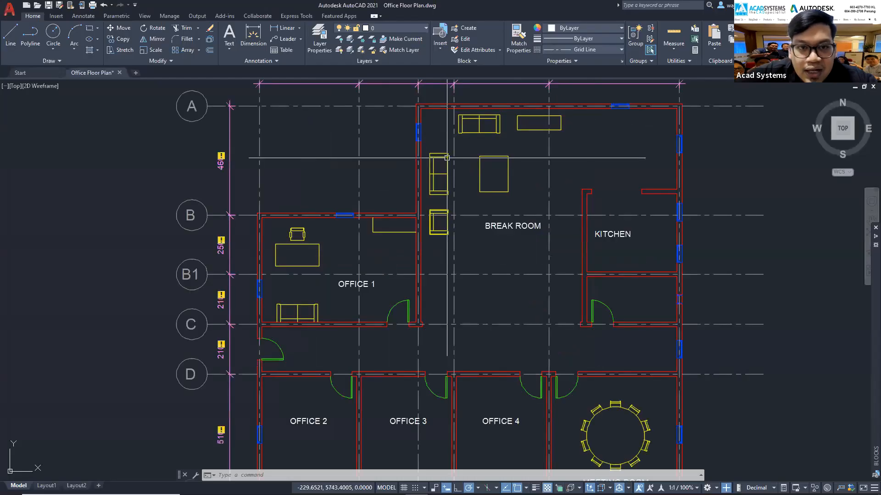
pyautogui.click(387, 29)
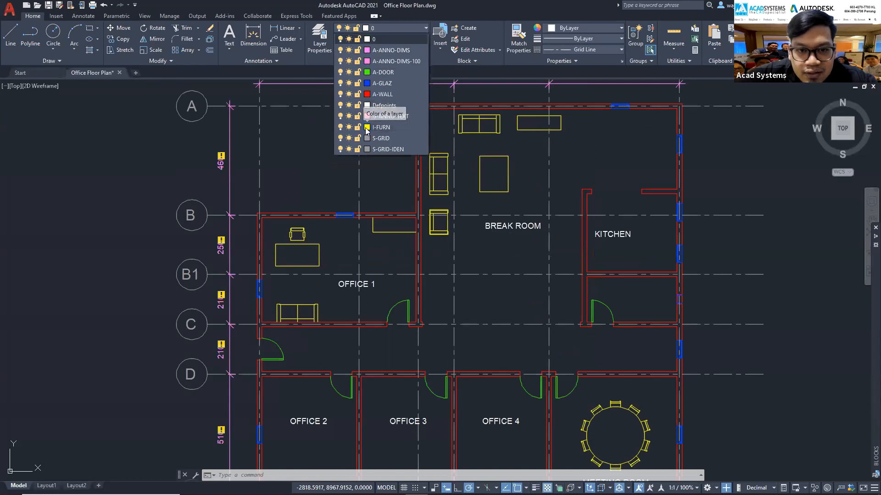
pyautogui.click(367, 127)
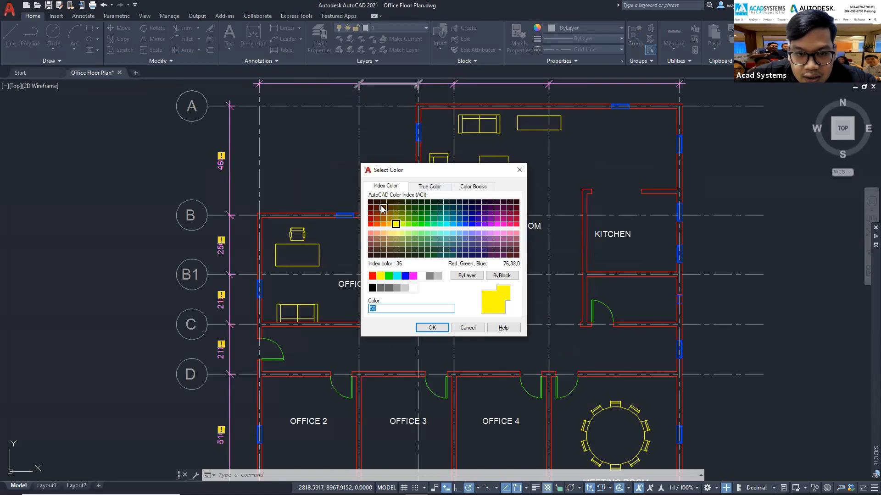
pyautogui.click(388, 288)
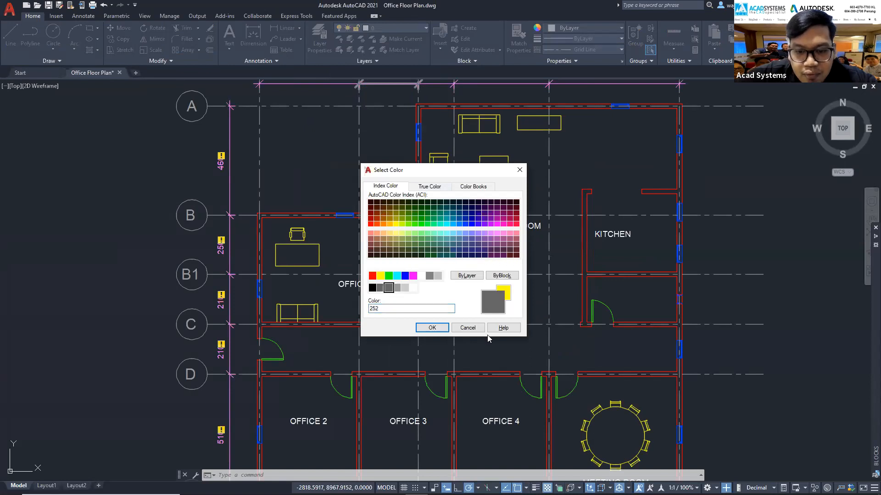
pyautogui.click(432, 327)
pyautogui.scroll(-4, 483, 251)
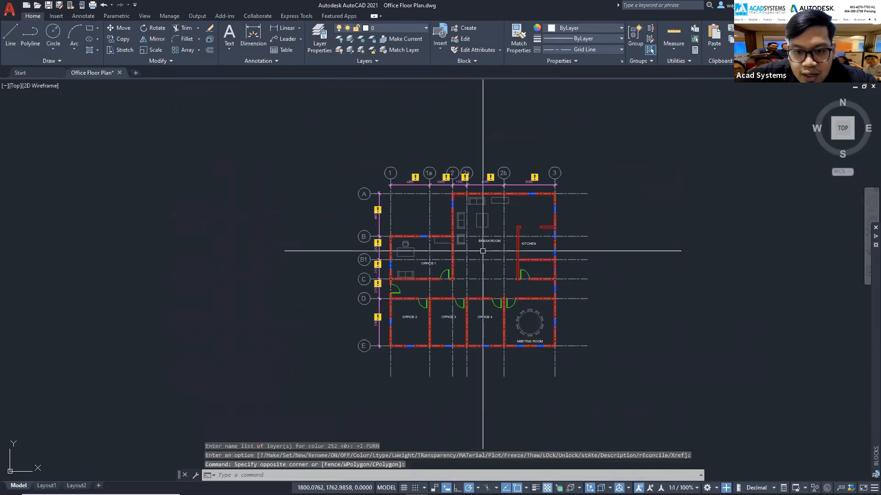
pyautogui.hotkey('ctrl', 's')
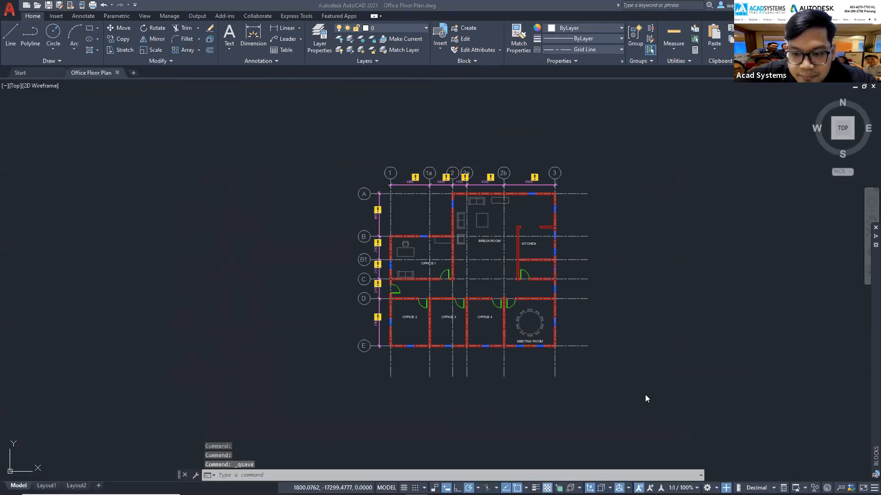
# - Return to Revit and reload the linked Office Floor Plan.dwg through Manage Links
pyautogui.hotkey('alt', 'Tab')
pyautogui.scroll(-2, 379, 275)
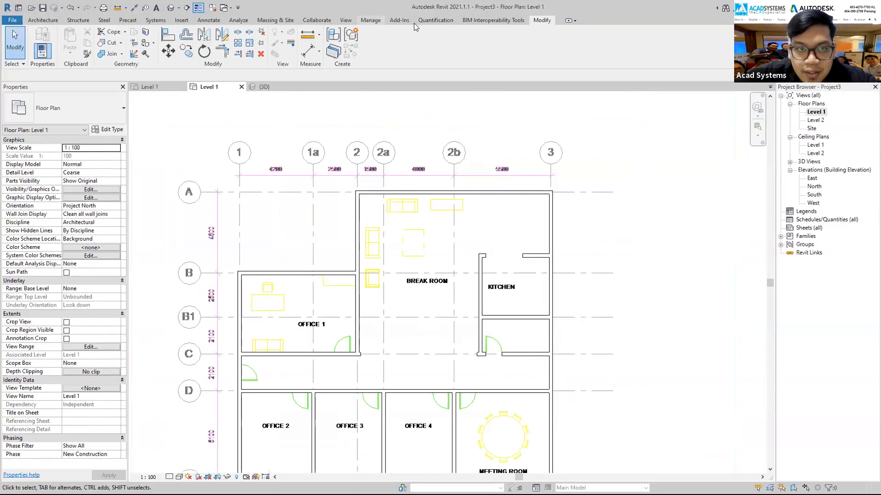
pyautogui.click(370, 20)
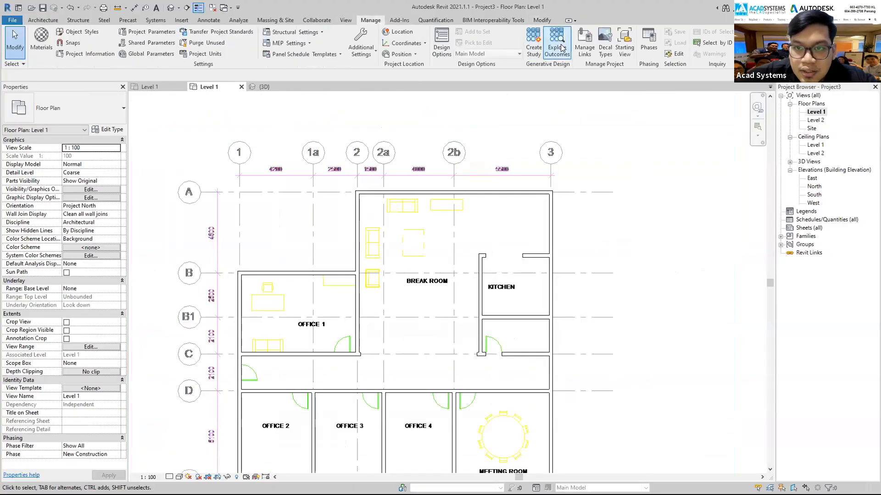
pyautogui.click(494, 113)
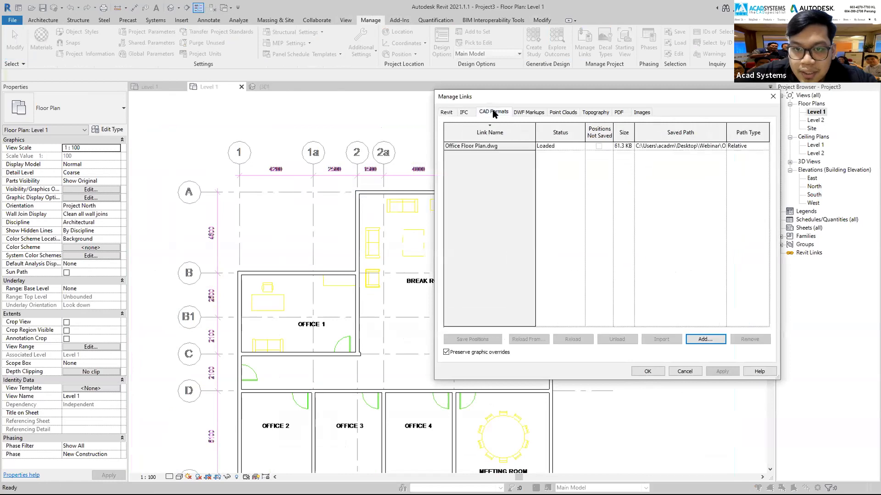
pyautogui.click(488, 146)
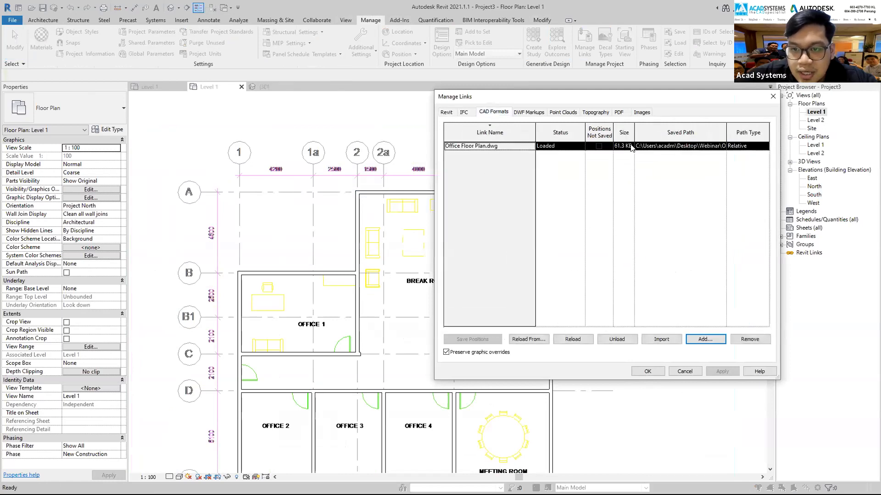
pyautogui.click(573, 339)
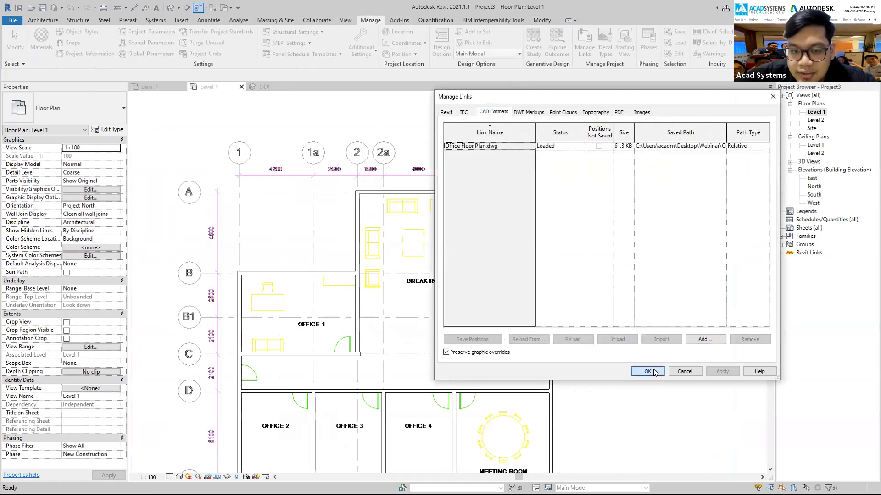
pyautogui.scroll(-3, 532, 204)
pyautogui.scroll(2, 445, 257)
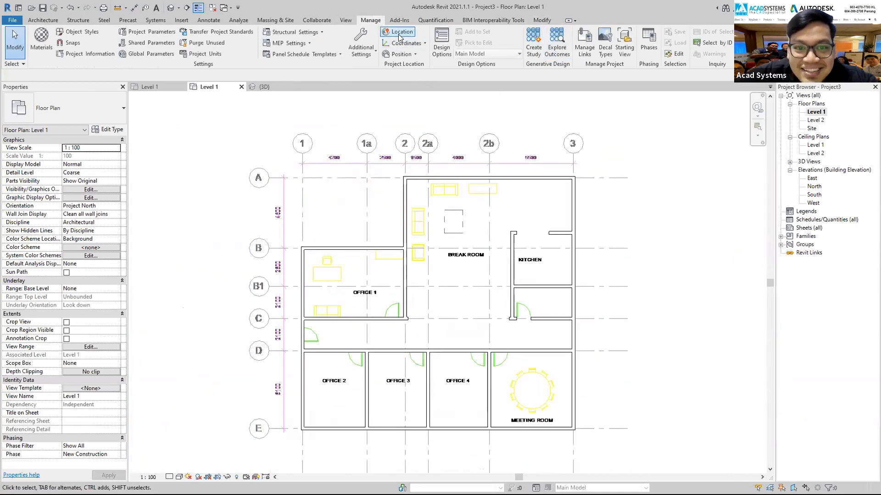
# - Reload the Office Floor Plan.dwg CAD link a second time and check the furniture in the plan
pyautogui.click(584, 46)
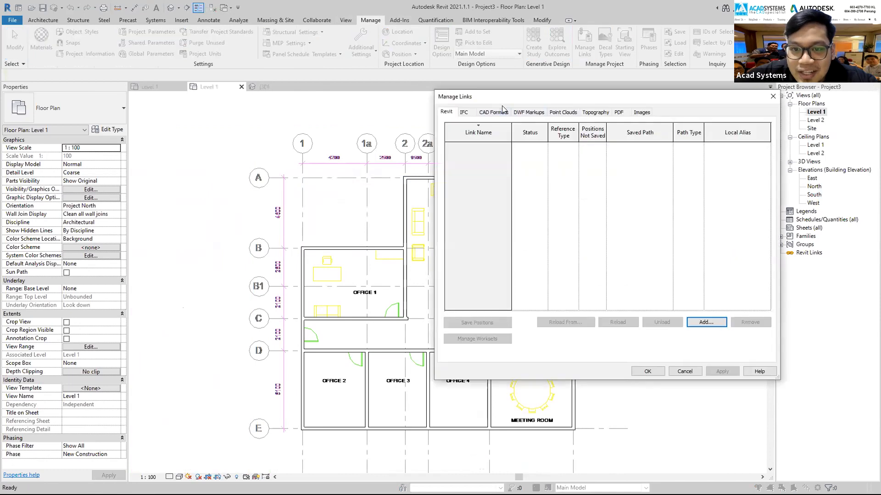
pyautogui.click(513, 147)
pyautogui.click(580, 342)
pyautogui.click(645, 370)
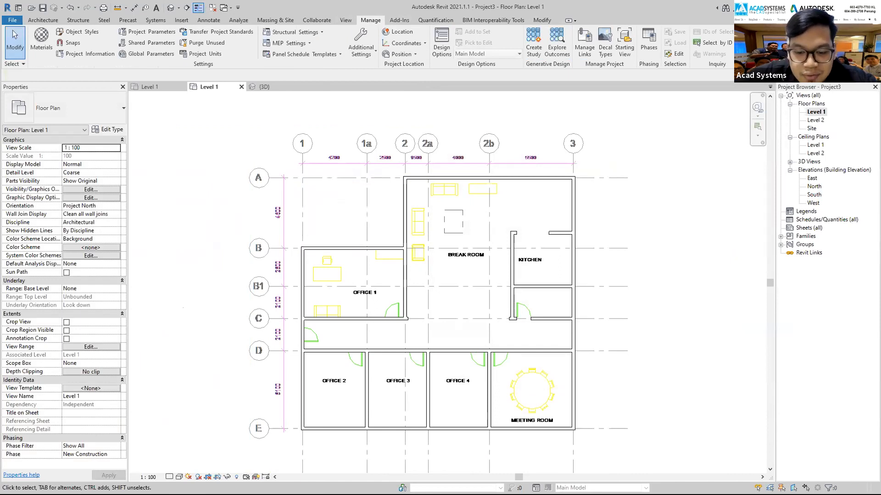
pyautogui.scroll(3, 489, 229)
pyautogui.scroll(-2, 477, 248)
pyautogui.scroll(-1, 481, 171)
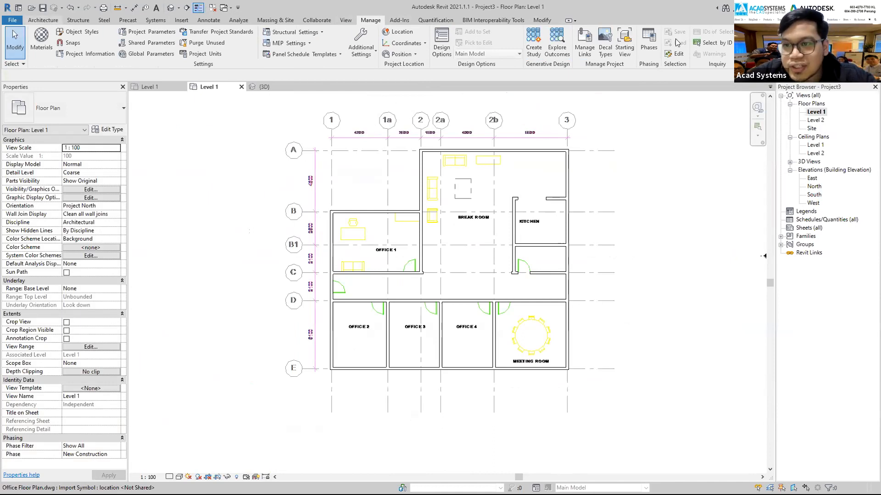
pyautogui.press('g')
pyautogui.press('r')
pyautogui.press('Escape')
pyautogui.press('Escape')
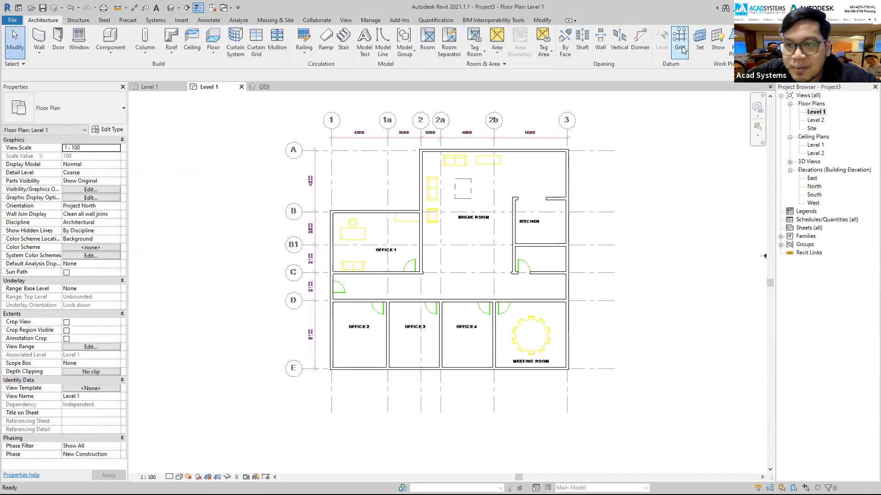
# - Create Revit grids by picking the linked plan's six vertical grid lines 1, 1a, 2, 2a, 2b and 3
pyautogui.click(681, 48)
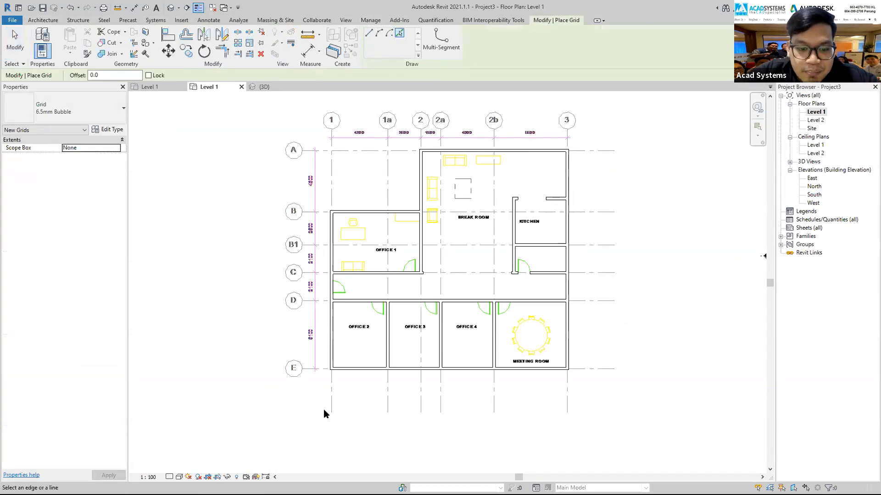
pyautogui.click(388, 400)
pyautogui.click(420, 398)
pyautogui.click(440, 398)
pyautogui.click(494, 398)
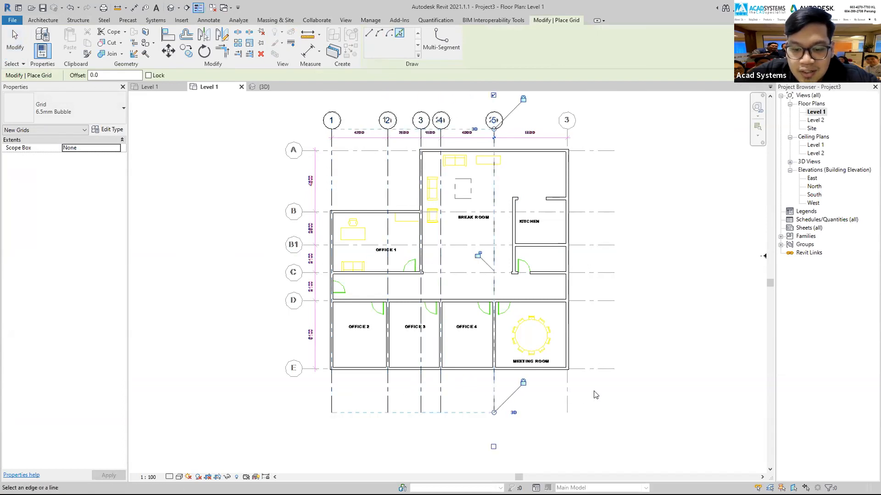
pyautogui.click(564, 397)
# - Create grids from the linked plan's six horizontal grid lines A, B, B1, C, D and E
pyautogui.click(591, 151)
pyautogui.click(592, 212)
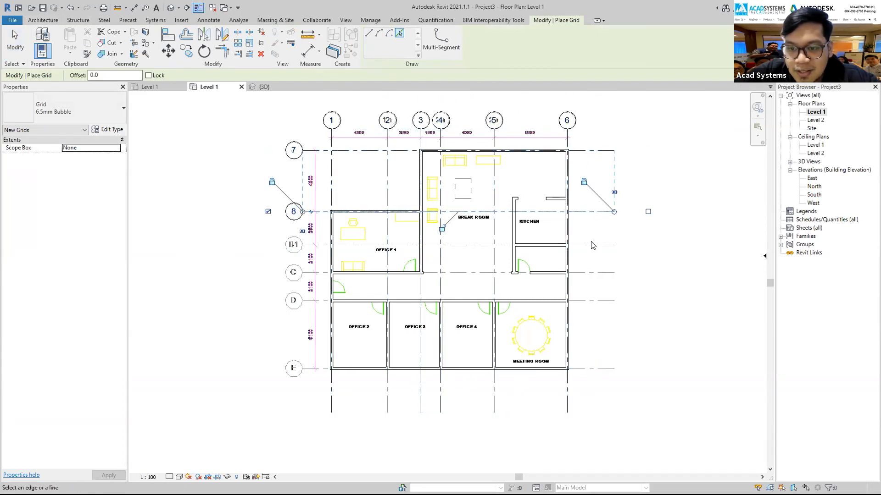
pyautogui.click(592, 244)
pyautogui.click(593, 273)
pyautogui.click(593, 301)
pyautogui.click(593, 368)
pyautogui.press('Escape')
pyautogui.press('Escape')
# - Rename the second vertical grid as 1a to match the linked drawing
pyautogui.scroll(5, 359, 125)
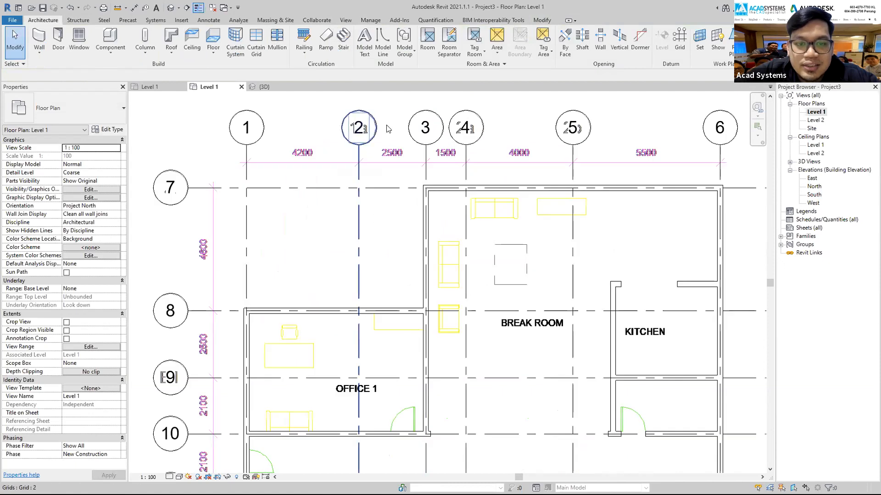
pyautogui.scroll(5, 362, 151)
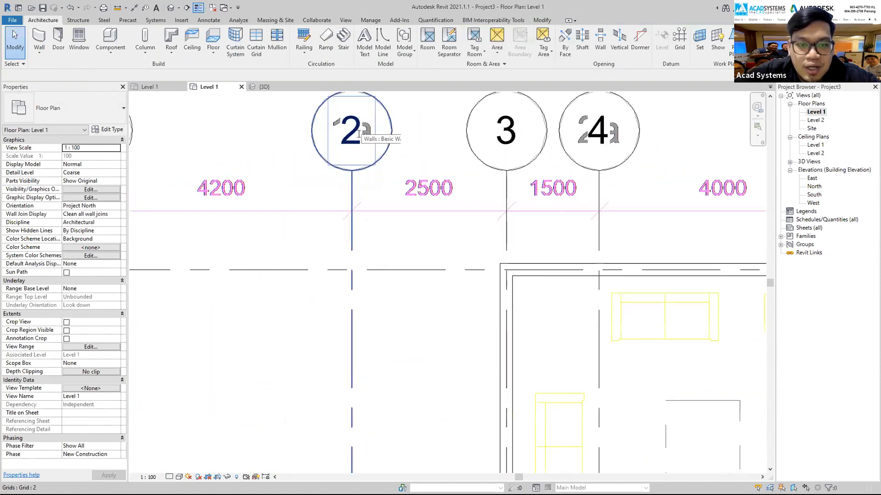
pyautogui.click(361, 130)
pyautogui.scroll(-3, 361, 138)
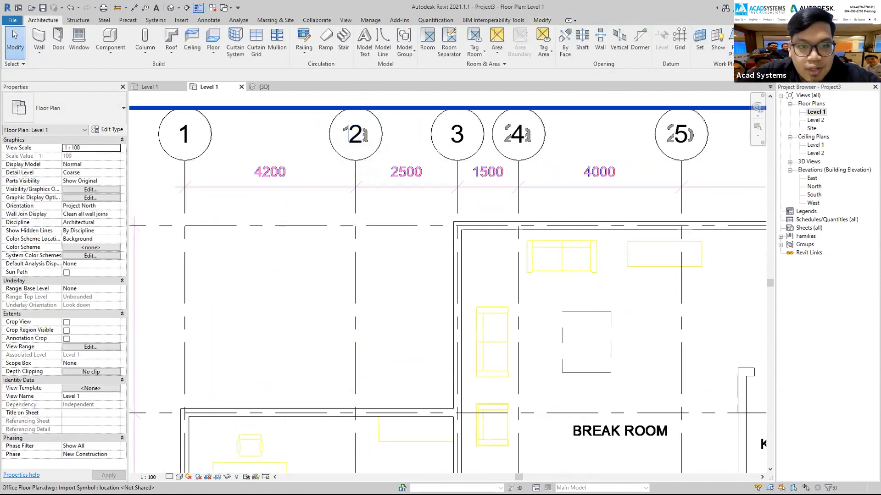
pyautogui.click(367, 134)
pyautogui.write('1a')
pyautogui.press('Return')
# - Rename vertical grid 3 as 2 and vertical grid 4 as 2a
pyautogui.scroll(-3, 436, 143)
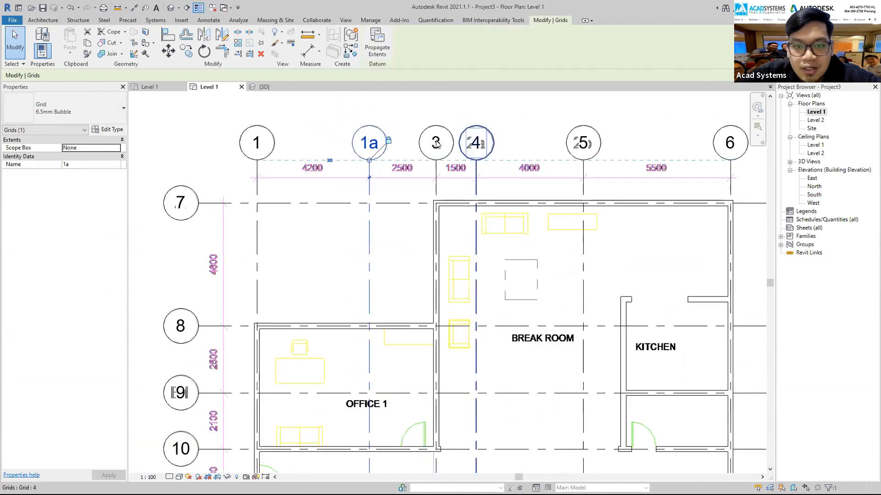
pyautogui.scroll(2, 436, 142)
pyautogui.doubleClick(439, 142)
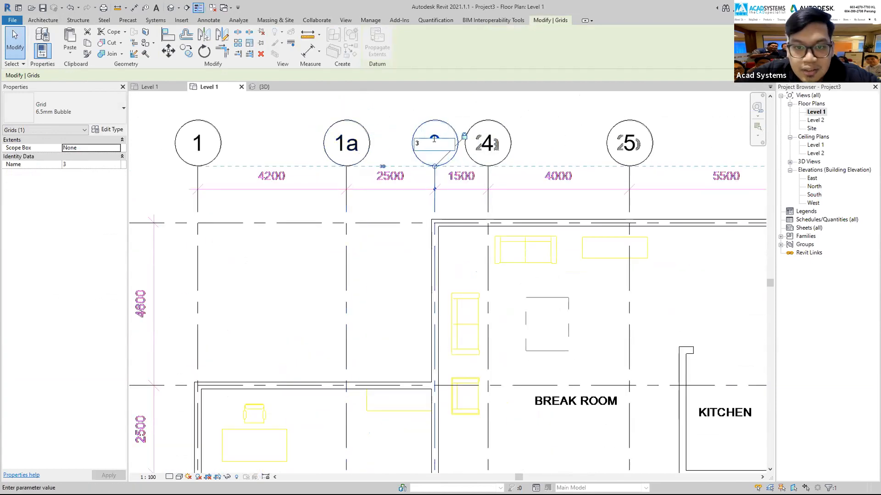
pyautogui.write('2')
pyautogui.press('Return')
pyautogui.scroll(-3, 439, 155)
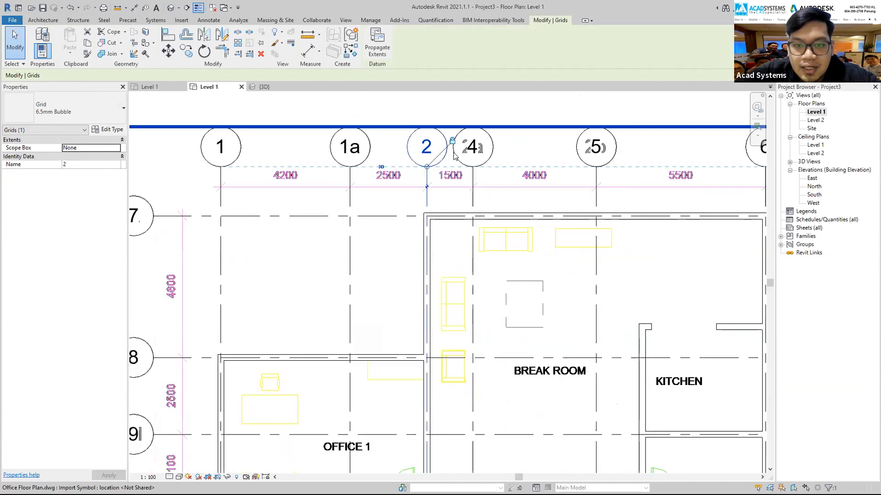
pyautogui.scroll(3, 413, 156)
pyautogui.doubleClick(453, 153)
pyautogui.write('2a')
pyautogui.scroll(-4, 376, 162)
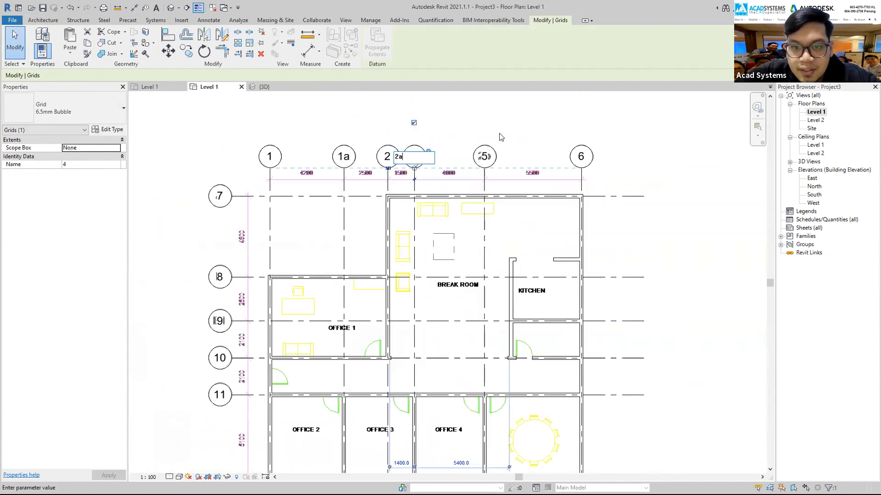
pyautogui.click(500, 136)
# - Rename vertical grid 5 as 2b and vertical grid 6 as 3
pyautogui.scroll(3, 483, 159)
pyautogui.doubleClick(483, 157)
pyautogui.write('2b')
pyautogui.press('Return')
pyautogui.scroll(-3, 395, 192)
pyautogui.click(523, 173)
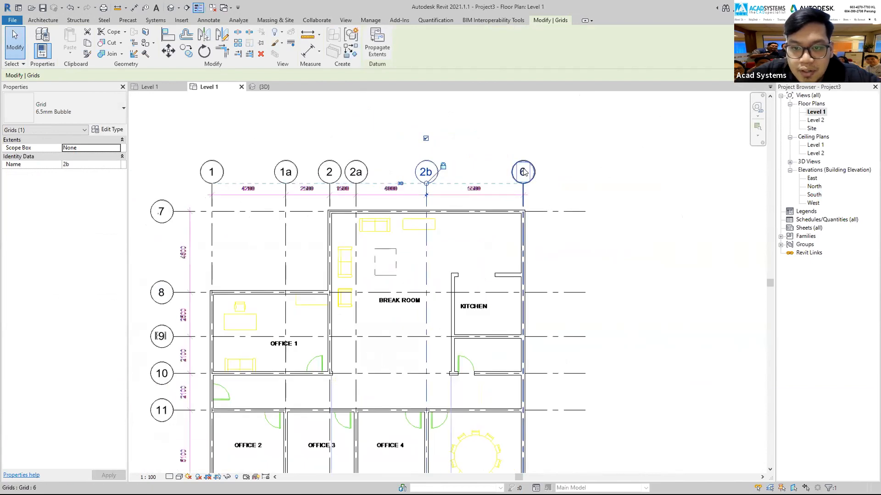
pyautogui.scroll(3, 526, 176)
pyautogui.doubleClick(525, 173)
pyautogui.press('Return')
pyautogui.scroll(-6, 504, 192)
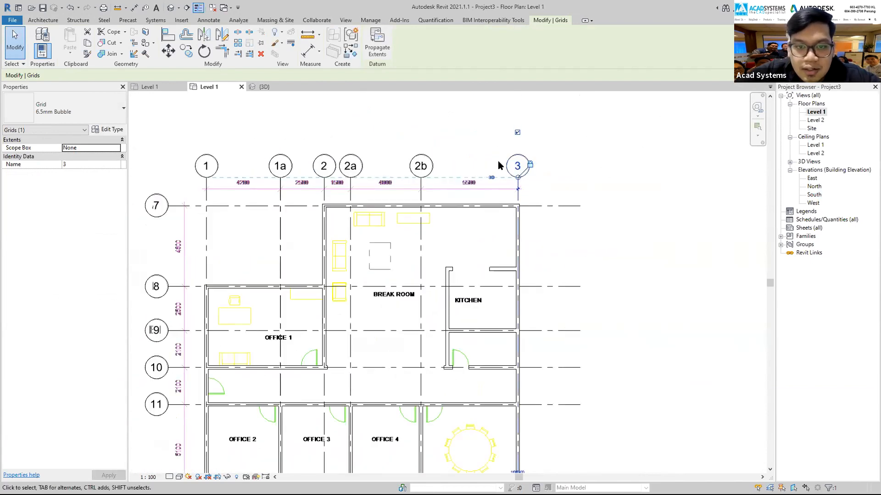
pyautogui.press('Escape')
# - Rename the uppermost horizontal grid as A
pyautogui.scroll(4, 373, 208)
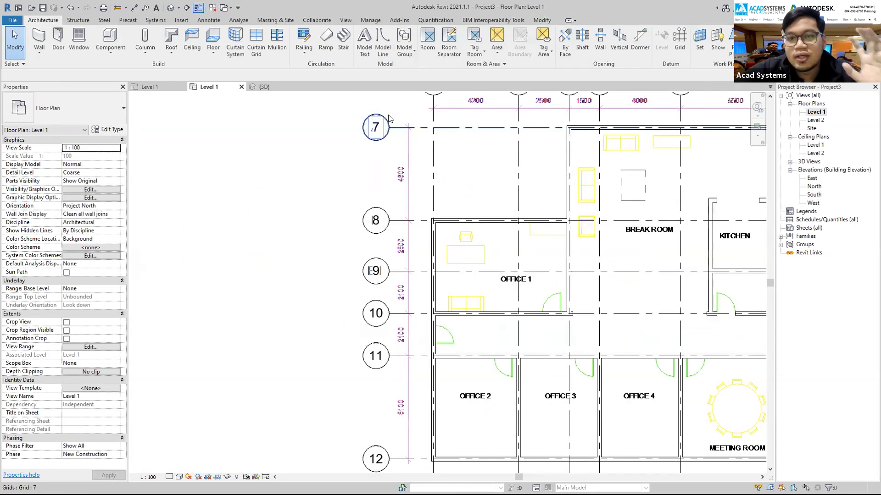
pyautogui.scroll(1, 380, 127)
pyautogui.scroll(1, 380, 127)
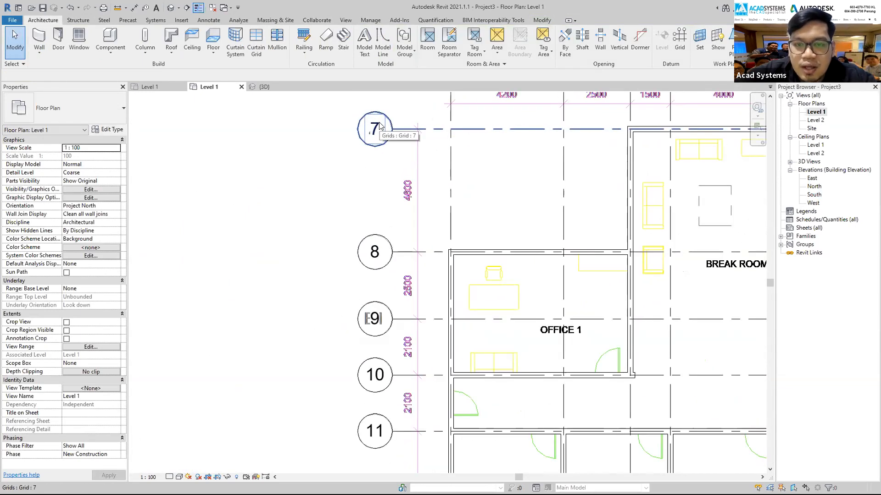
pyautogui.click(380, 126)
pyautogui.click(375, 128)
pyautogui.scroll(1, 371, 127)
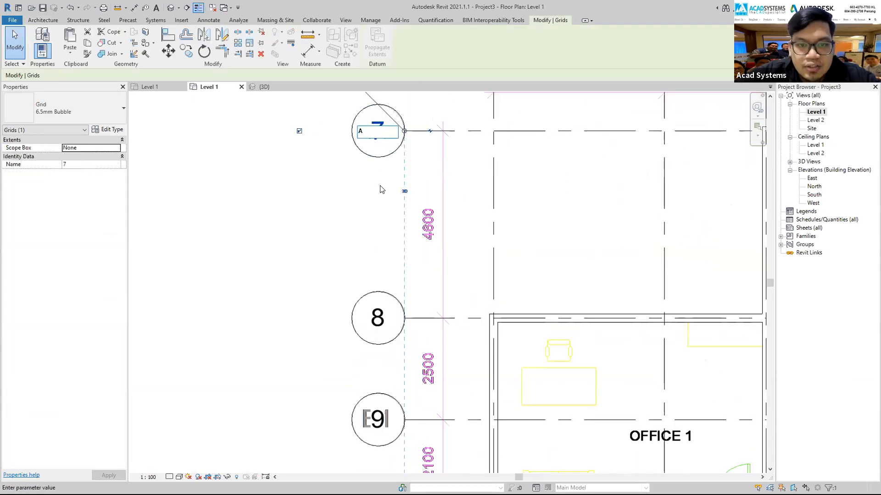
pyautogui.scroll(-5, 382, 190)
pyautogui.click(326, 226)
# - Rename the second horizontal grid, directly below A, as B
pyautogui.scroll(-1, 379, 251)
pyautogui.scroll(2, 380, 251)
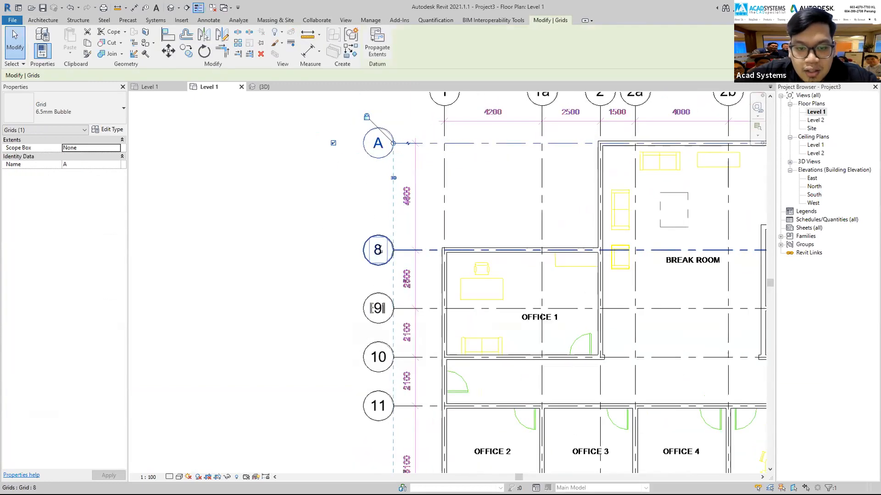
pyautogui.scroll(1, 380, 249)
pyautogui.click(379, 250)
pyautogui.click(379, 250)
pyautogui.write('A')
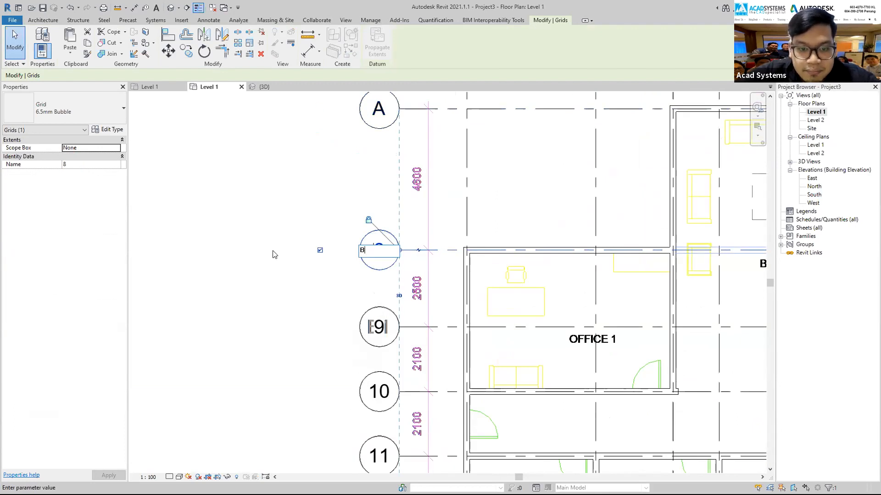
pyautogui.click(274, 254)
# - Rename horizontal grid 9 as B1 and horizontal grid 10 as C
pyautogui.scroll(-2, 380, 291)
pyautogui.scroll(2, 379, 286)
pyautogui.doubleClick(379, 286)
pyautogui.write('B1')
pyautogui.click(301, 240)
pyautogui.scroll(-2, 321, 284)
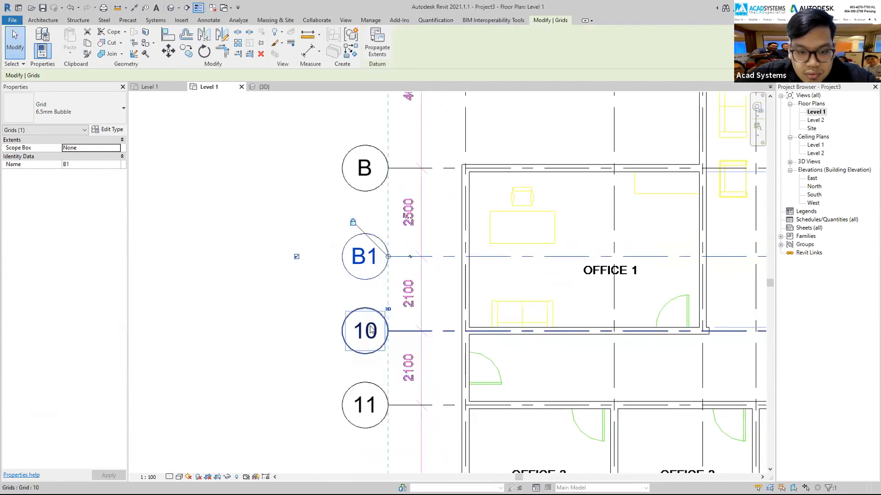
pyautogui.scroll(2, 373, 327)
pyautogui.doubleClick(376, 329)
pyautogui.write('C')
pyautogui.click(248, 249)
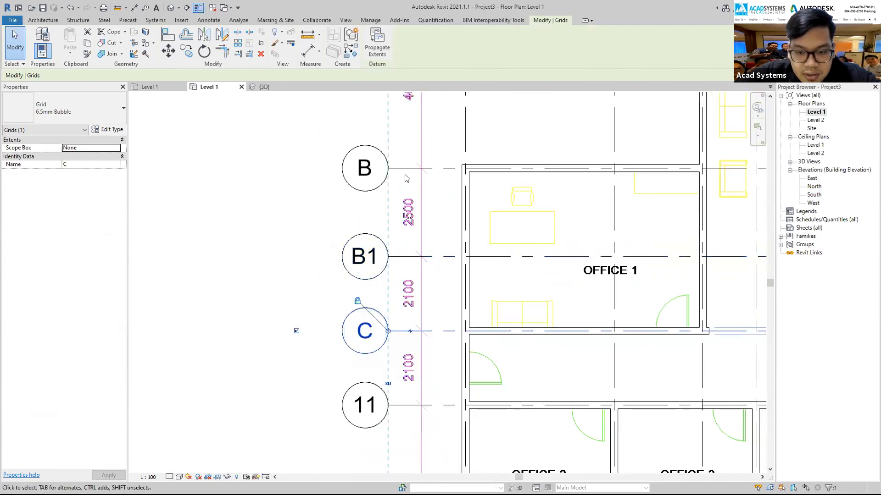
# - Rename the two lowest horizontal grids, 11 and 12, as D and E
pyautogui.scroll(-2, 263, 301)
pyautogui.click(372, 268)
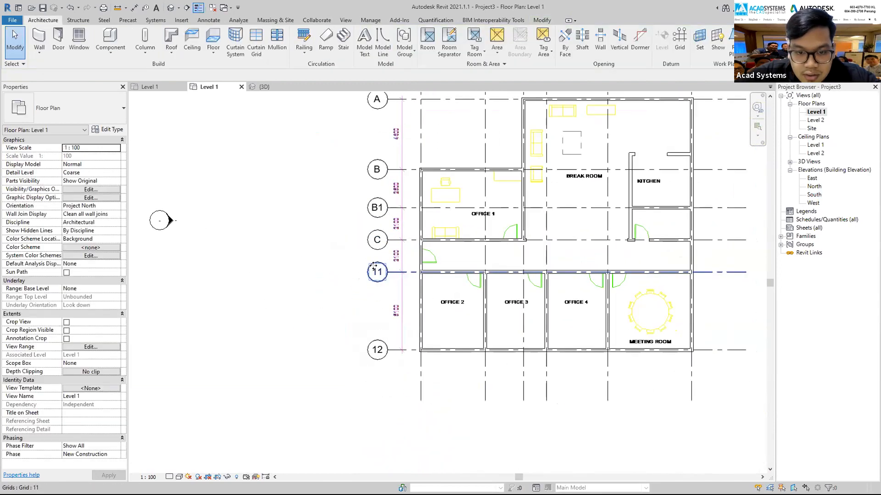
pyautogui.scroll(2, 372, 269)
pyautogui.doubleClick(372, 267)
pyautogui.write('D')
pyautogui.click(371, 403)
pyautogui.doubleClick(371, 403)
pyautogui.write('E')
pyautogui.click(256, 299)
pyautogui.scroll(-3, 256, 298)
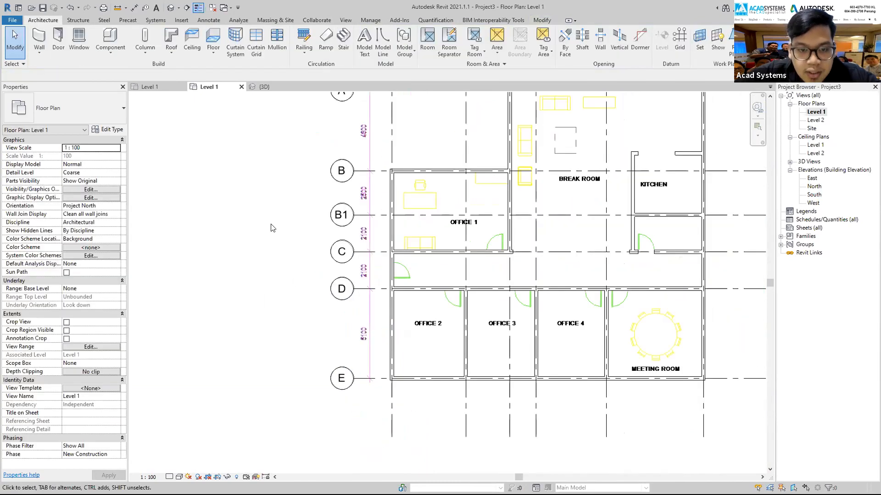
# - Hide the imported Office Floor Plan.dwg category in the Level 1 view's visibility overrides to inspect only the Revit walls and grids
pyautogui.scroll(2, 465, 170)
pyautogui.scroll(-2, 465, 171)
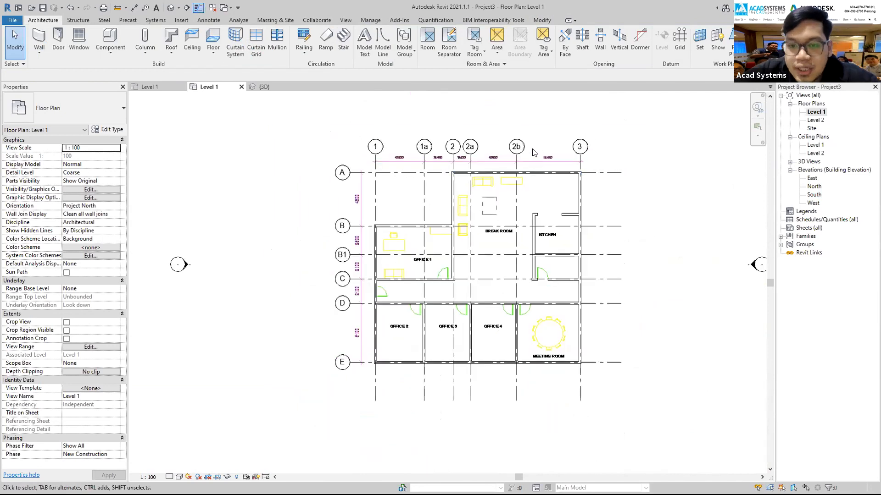
pyautogui.scroll(1, 465, 170)
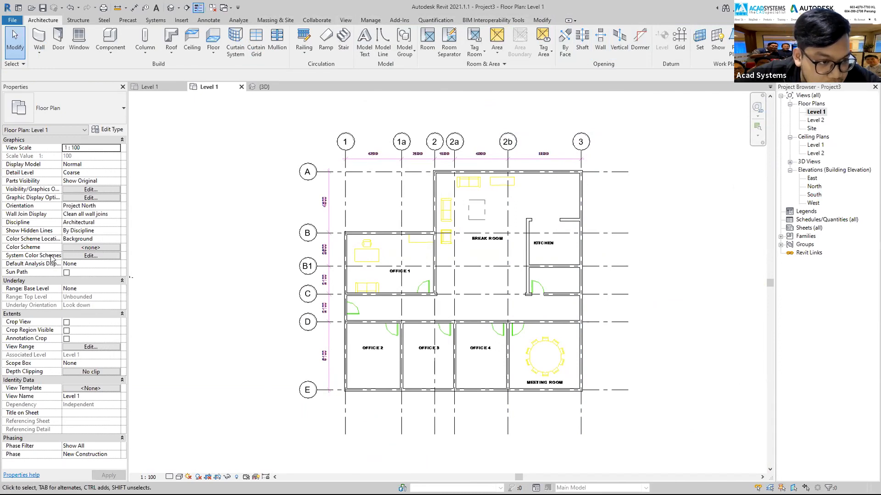
pyautogui.click(91, 190)
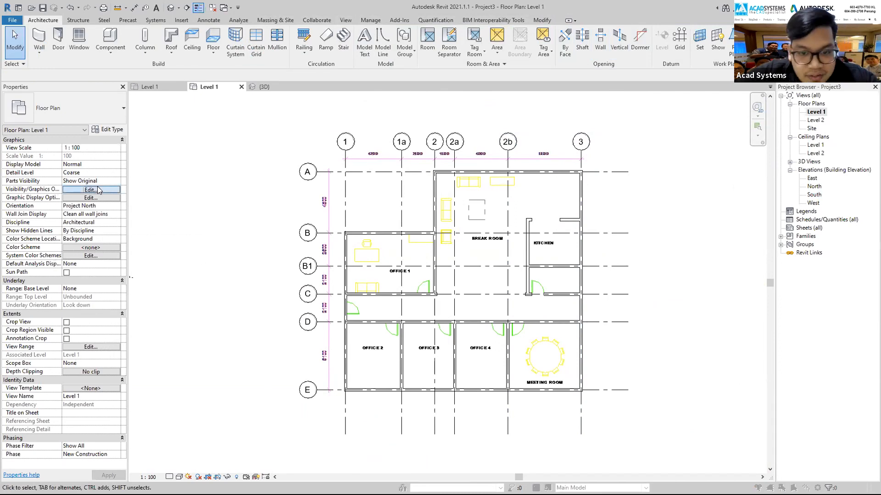
pyautogui.moveTo(477, 76); pyautogui.dragTo(492, 83)
pyautogui.click(446, 97)
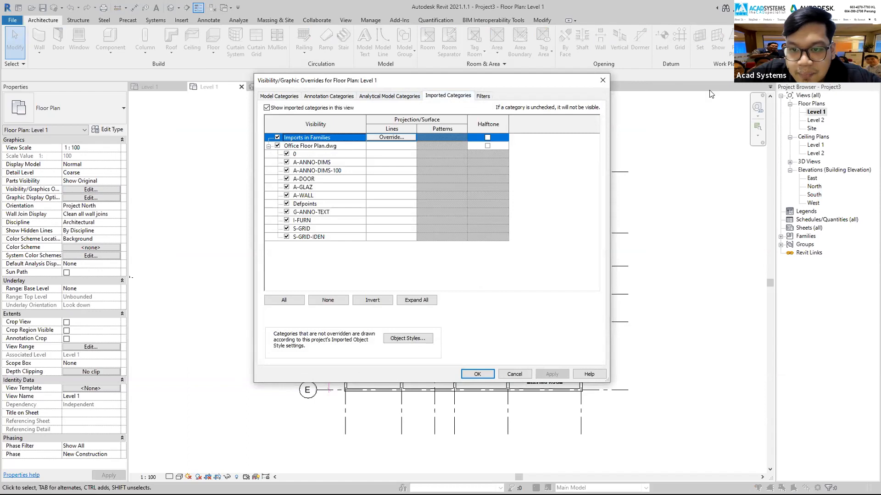
pyautogui.moveTo(454, 84); pyautogui.dragTo(711, 94)
pyautogui.click(534, 157)
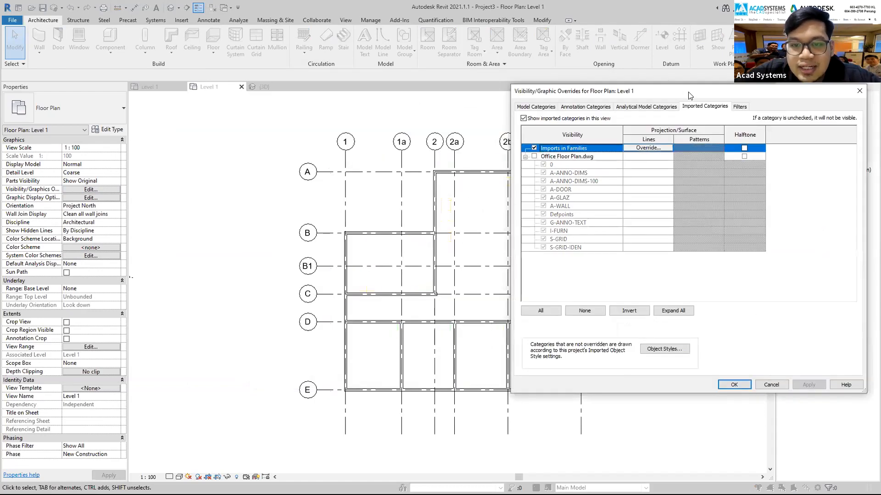
pyautogui.moveTo(689, 93); pyautogui.dragTo(834, 133)
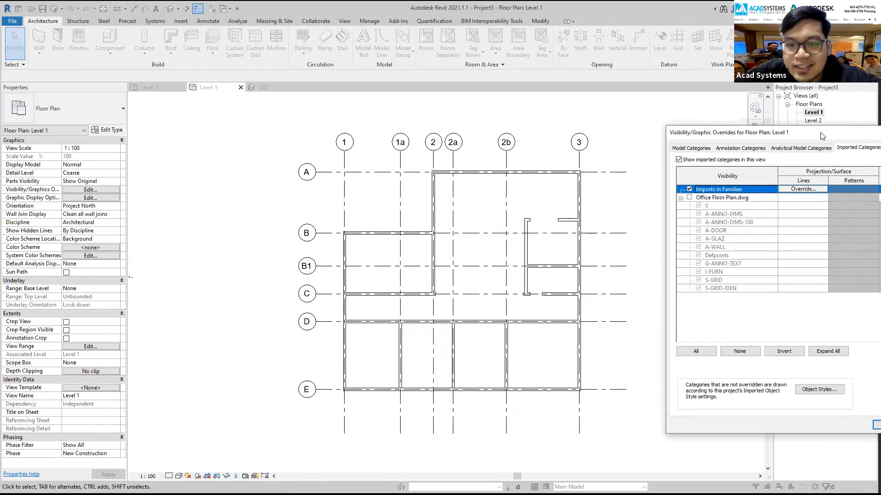
# - Make the imported Office Floor Plan.dwg category visible again in the Level 1 view and accept the visibility overrides
pyautogui.moveTo(821, 137); pyautogui.dragTo(559, 123)
pyautogui.click(427, 184)
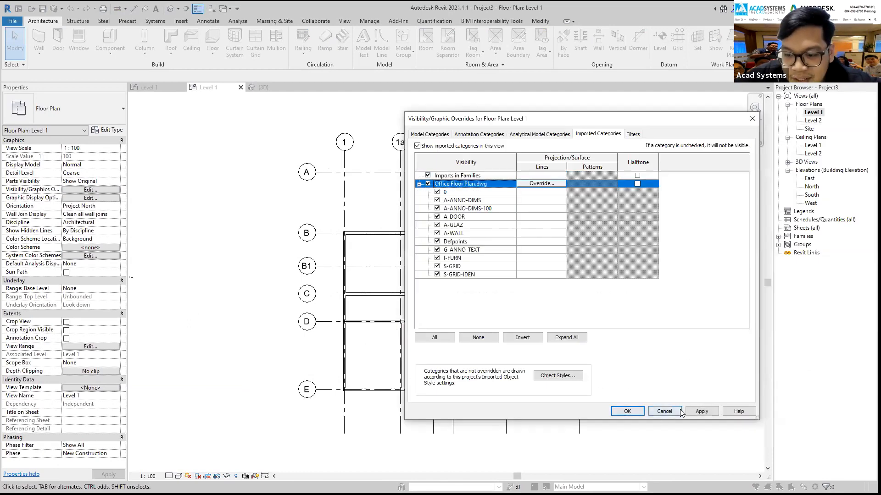
pyautogui.click(625, 413)
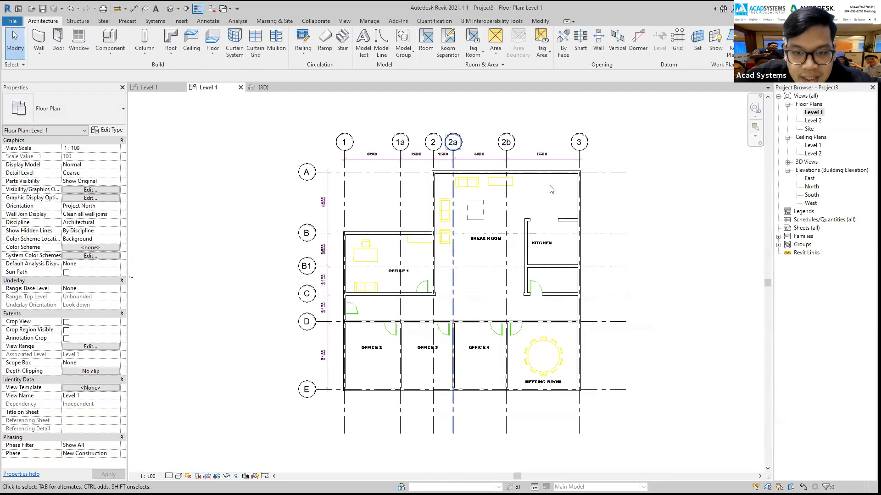
# - Place one aligned dimension string across vertical grids 3, 2b, 2a, 2, 1a and 1, over the linked drawing's dimension line
pyautogui.scroll(1, 552, 189)
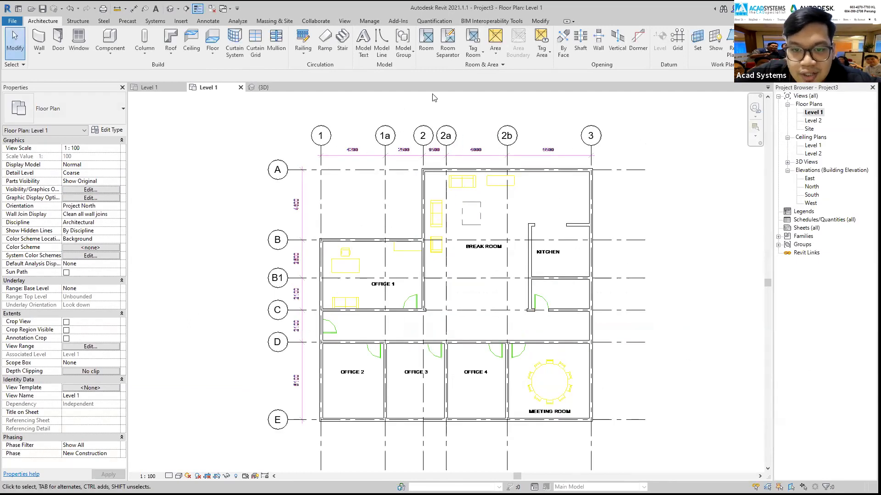
pyautogui.click(541, 21)
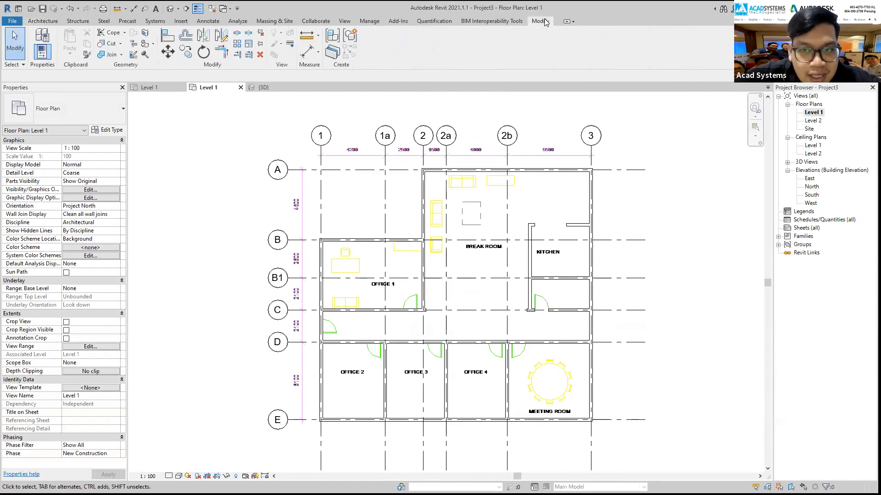
pyautogui.click(316, 53)
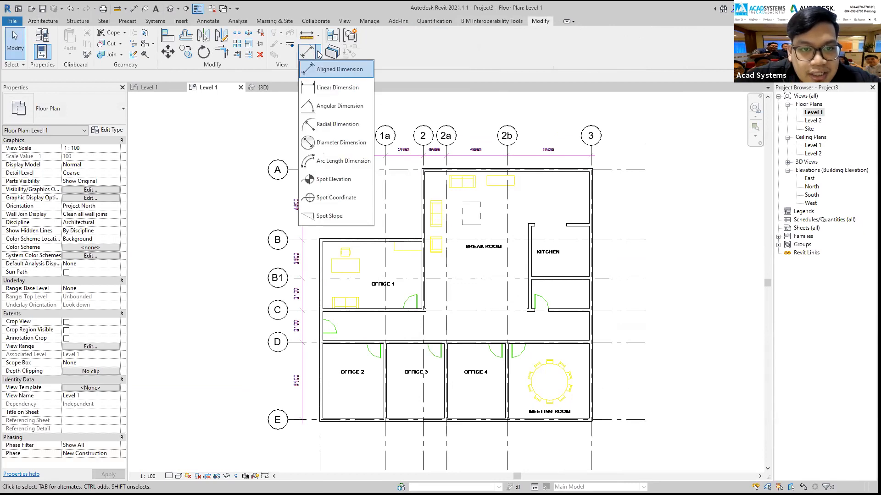
pyautogui.click(334, 70)
pyautogui.scroll(2, 601, 172)
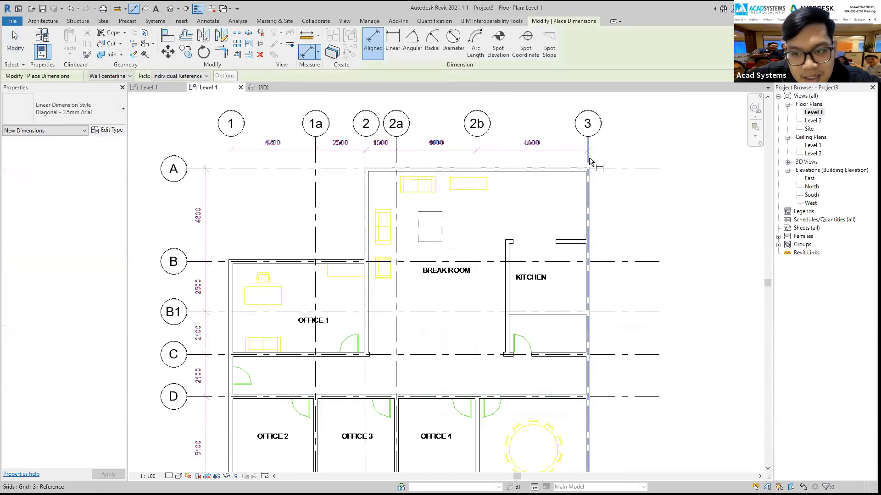
pyautogui.click(475, 153)
pyautogui.click(396, 156)
pyautogui.click(364, 140)
pyautogui.click(315, 137)
pyautogui.click(232, 153)
pyautogui.scroll(3, 215, 153)
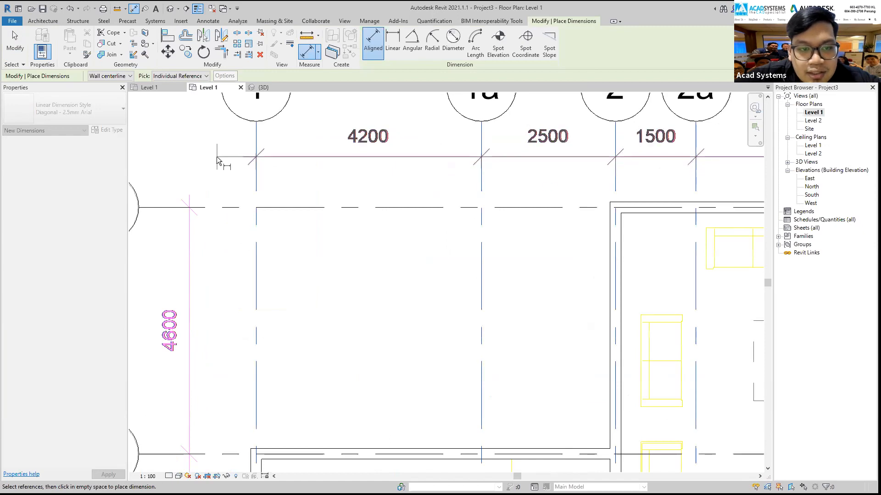
pyautogui.click(216, 156)
# - Place one aligned dimension string across horizontal grids A, B, B1, C, D and E, over the linked drawing's dimension line
pyautogui.scroll(-3, 360, 160)
pyautogui.scroll(-2, 364, 148)
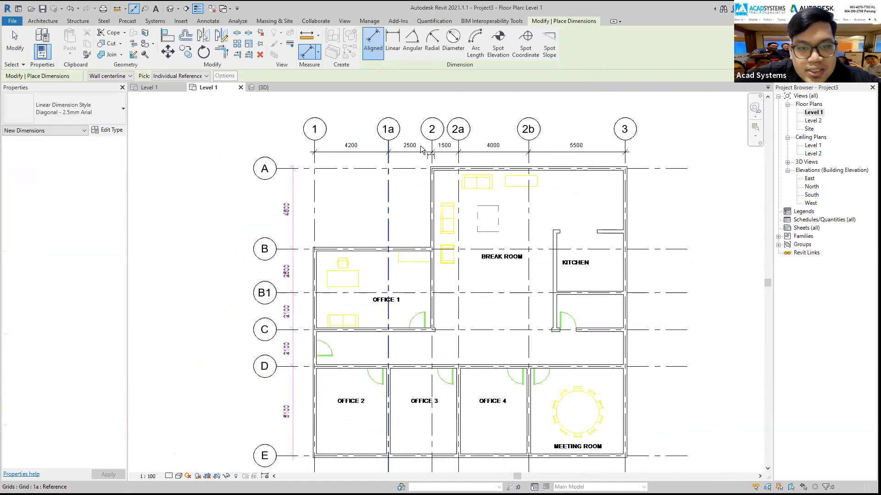
pyautogui.click(291, 168)
pyautogui.click(294, 250)
pyautogui.scroll(2, 292, 293)
pyautogui.click(292, 293)
pyautogui.click(296, 336)
pyautogui.click(296, 391)
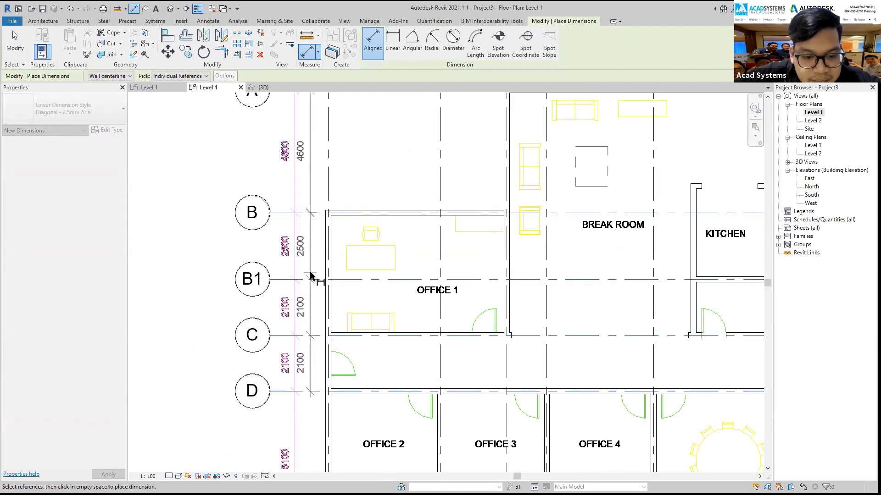
pyautogui.scroll(-2, 296, 391)
pyautogui.scroll(2, 312, 421)
pyautogui.click(312, 421)
pyautogui.scroll(-2, 321, 407)
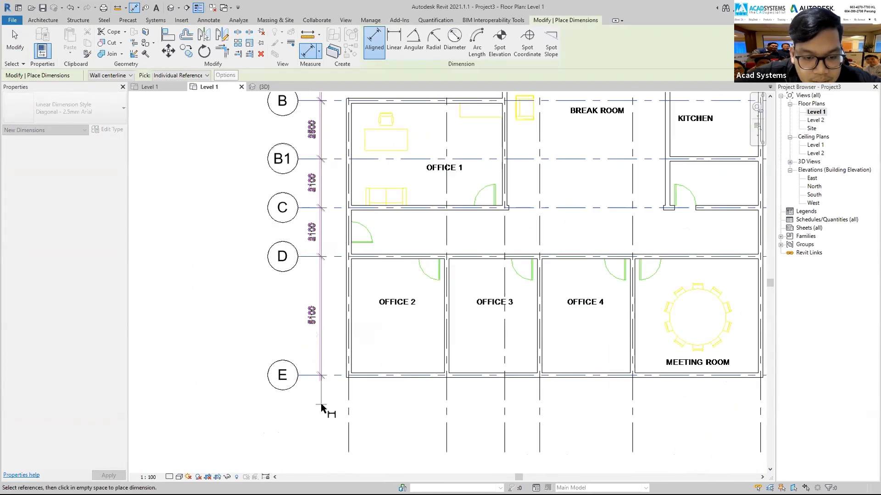
pyautogui.scroll(2, 317, 406)
pyautogui.click(318, 405)
pyautogui.scroll(-3, 331, 249)
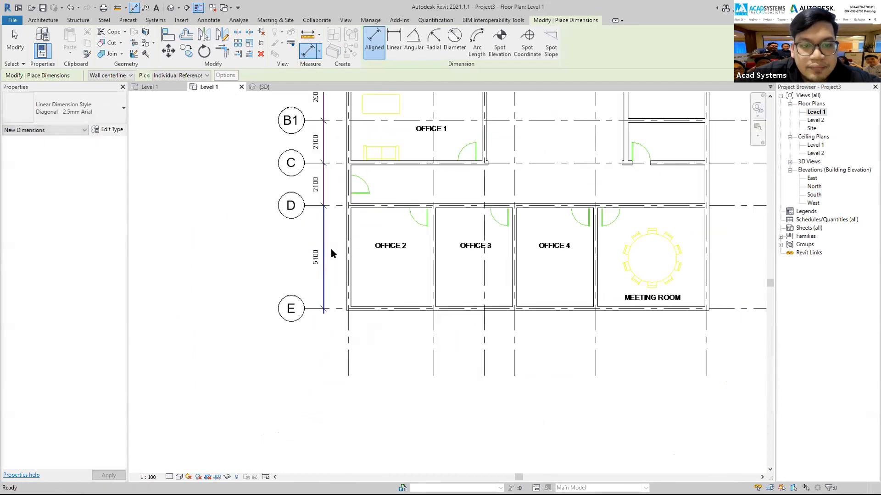
pyautogui.press('Escape')
pyautogui.press('Escape')
pyautogui.scroll(-1, 501, 143)
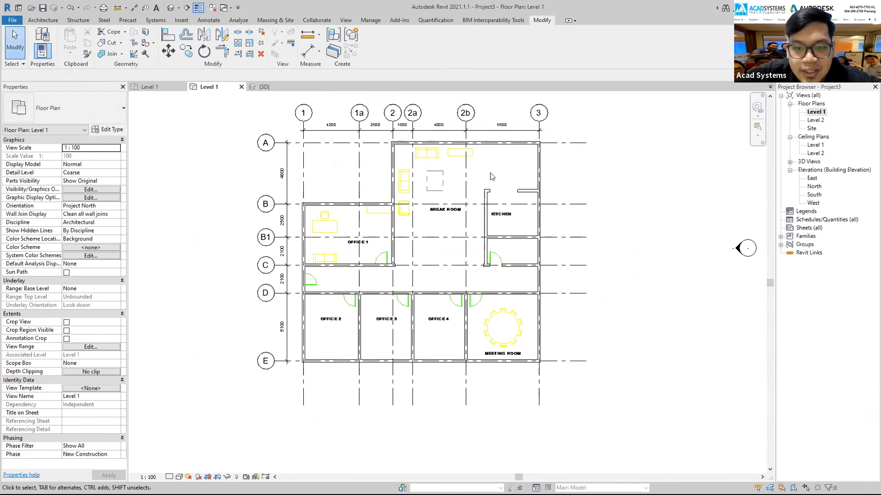
pyautogui.scroll(1, 492, 177)
pyautogui.scroll(1, 527, 225)
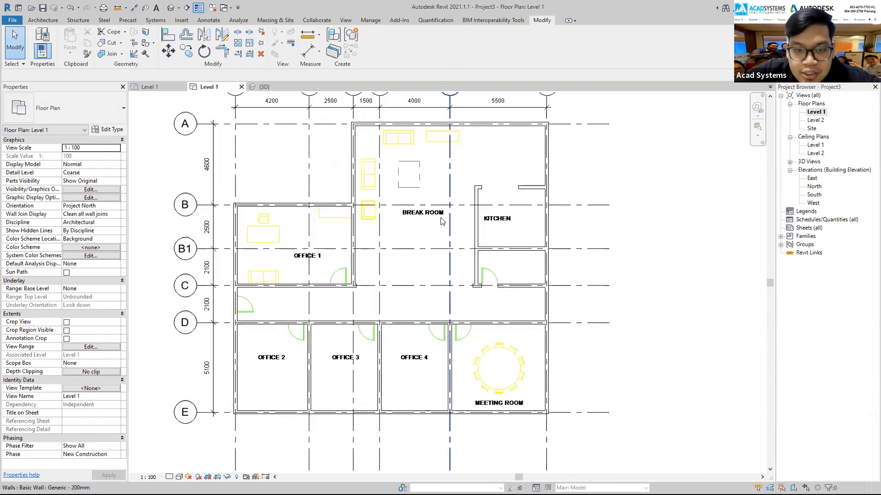
pyautogui.scroll(-1, 531, 230)
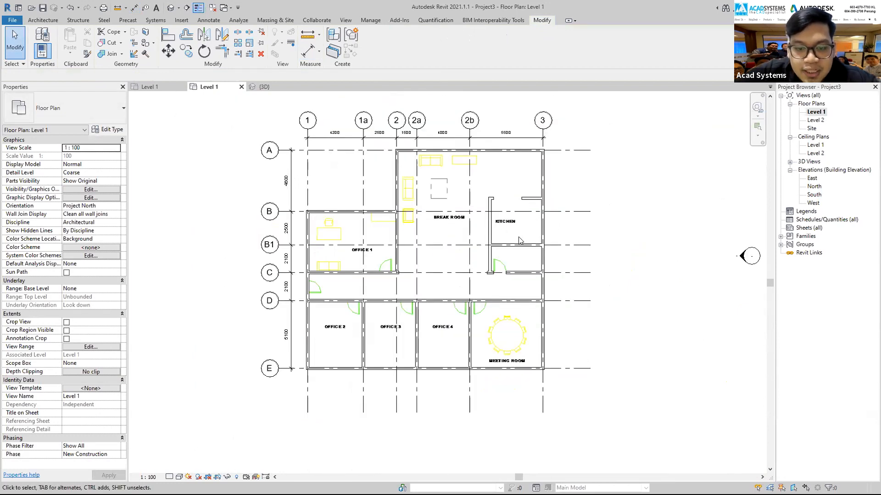
pyautogui.scroll(1, 422, 257)
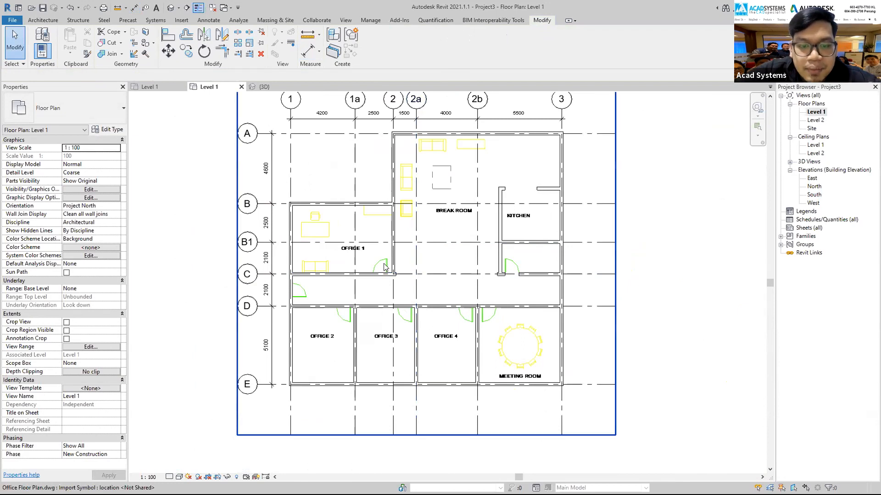
# - Place M_Single-Flush 0915 x 2134mm doors over the linked symbols at the corridor's entrance on grid 1 and at Office 1 on grid C
pyautogui.click(43, 20)
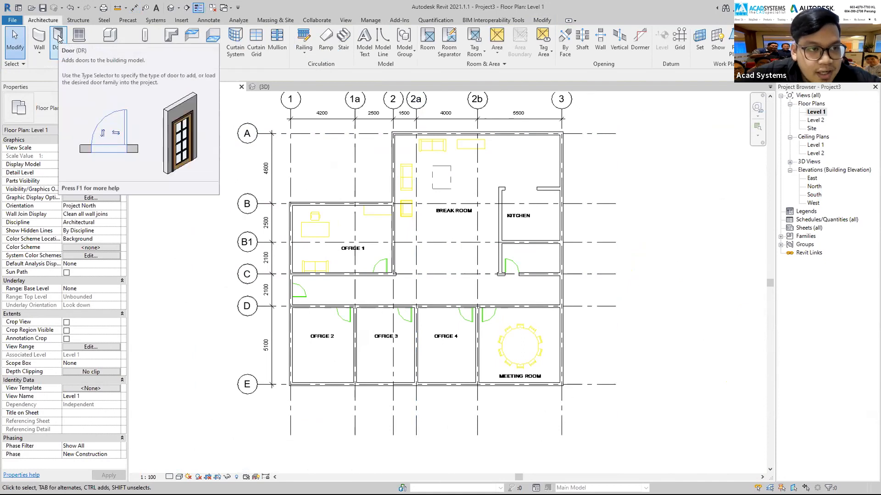
pyautogui.click(57, 38)
pyautogui.scroll(1, 312, 297)
pyautogui.scroll(1, 312, 297)
pyautogui.click(78, 110)
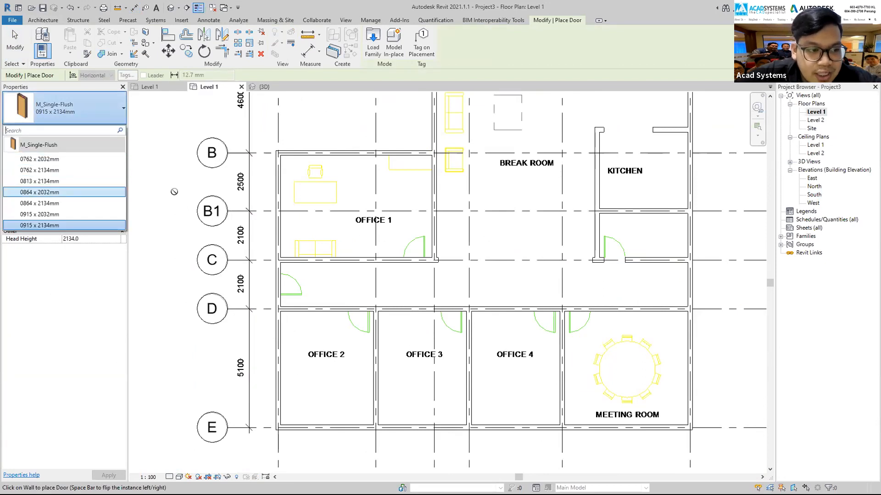
pyautogui.click(83, 103)
pyautogui.scroll(1, 281, 282)
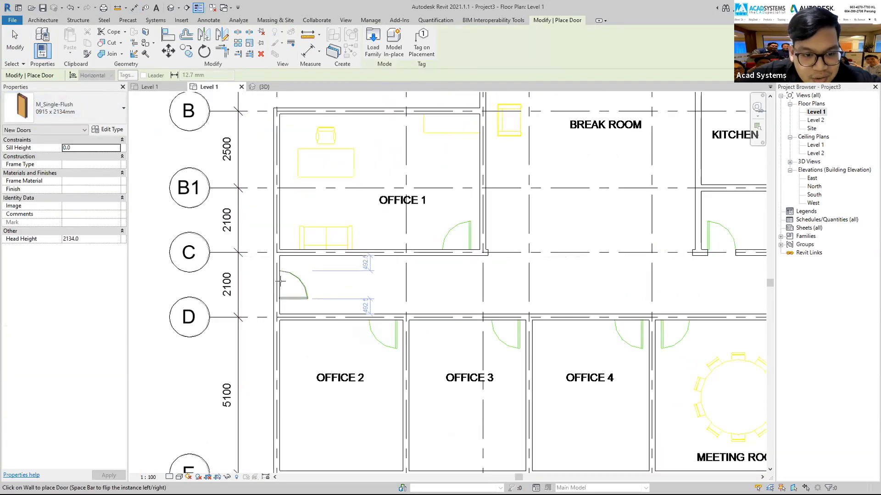
pyautogui.scroll(2, 281, 282)
pyautogui.scroll(-4, 257, 261)
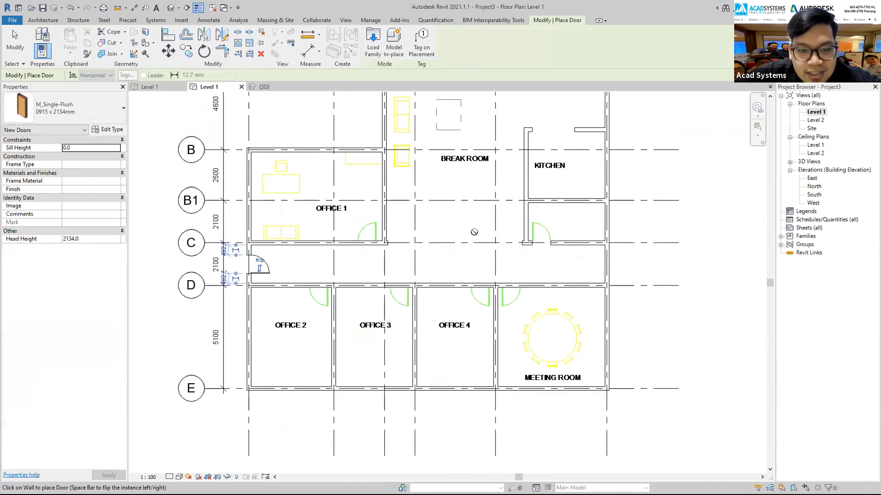
pyautogui.scroll(2, 477, 229)
pyautogui.click(305, 243)
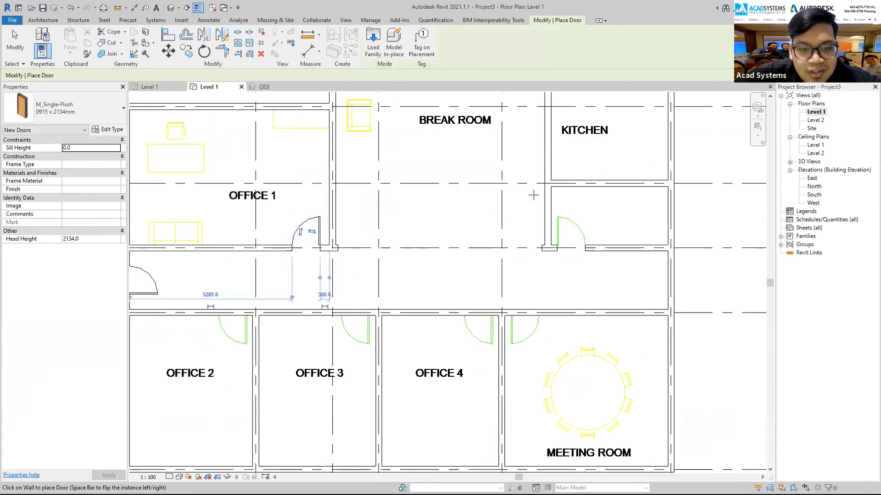
# - Close the door gap in the grid C wall below the kitchen by extending the short wall stub to the wall across the opening
pyautogui.click(561, 248)
pyautogui.press('Escape')
pyautogui.press('Escape')
pyautogui.scroll(3, 561, 249)
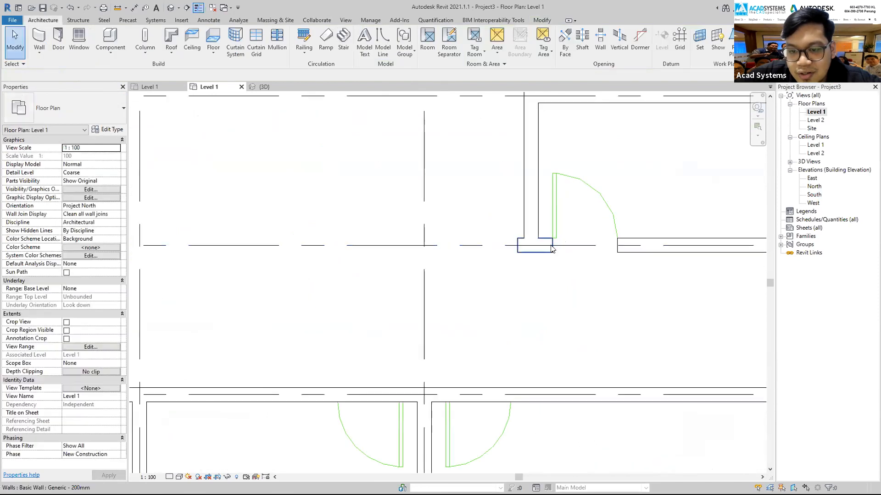
pyautogui.click(532, 245)
pyautogui.scroll(-2, 534, 248)
pyautogui.scroll(2, 505, 253)
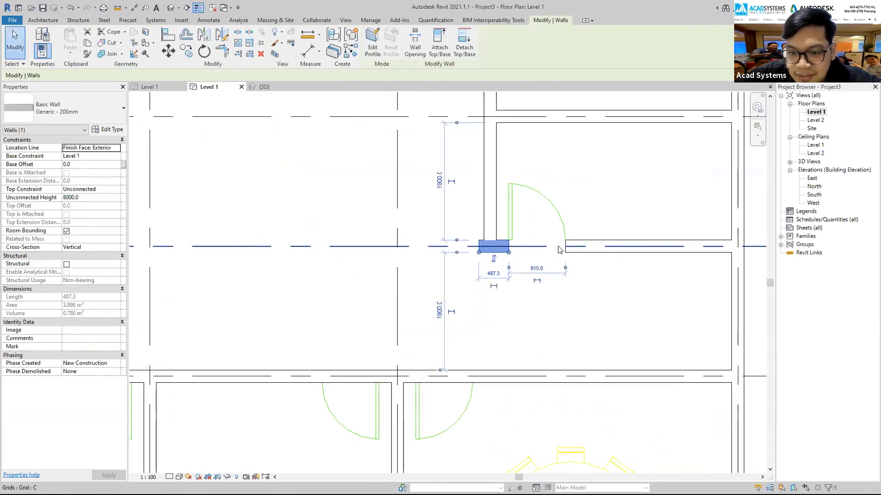
pyautogui.moveTo(505, 252); pyautogui.dragTo(566, 248)
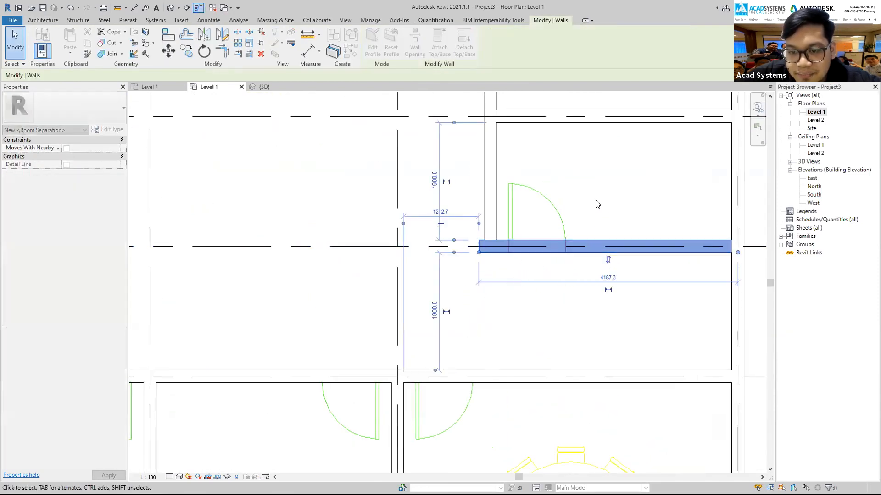
pyautogui.click(519, 205)
# - Place 0915 x 2134mm single-flush doors over the linked symbols in the rejoined grid C wall and at the Meeting Room
pyautogui.press('d')
pyautogui.press('r')
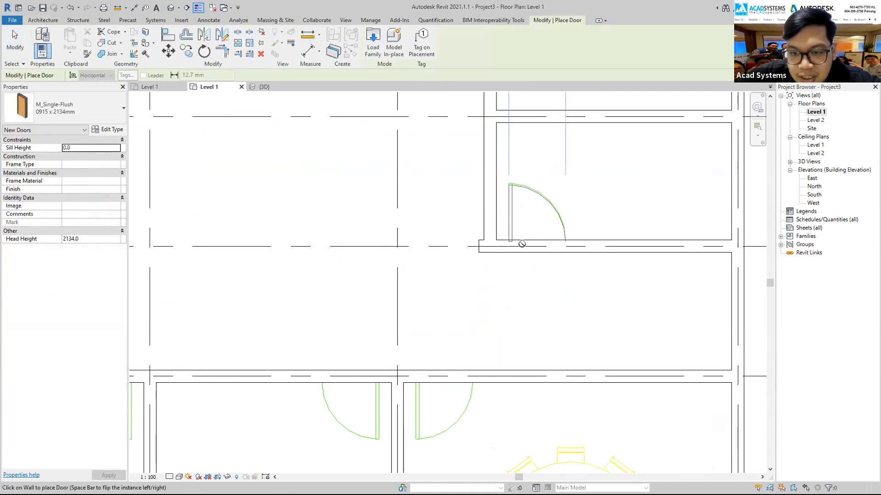
pyautogui.scroll(-3, 522, 244)
pyautogui.scroll(5, 410, 180)
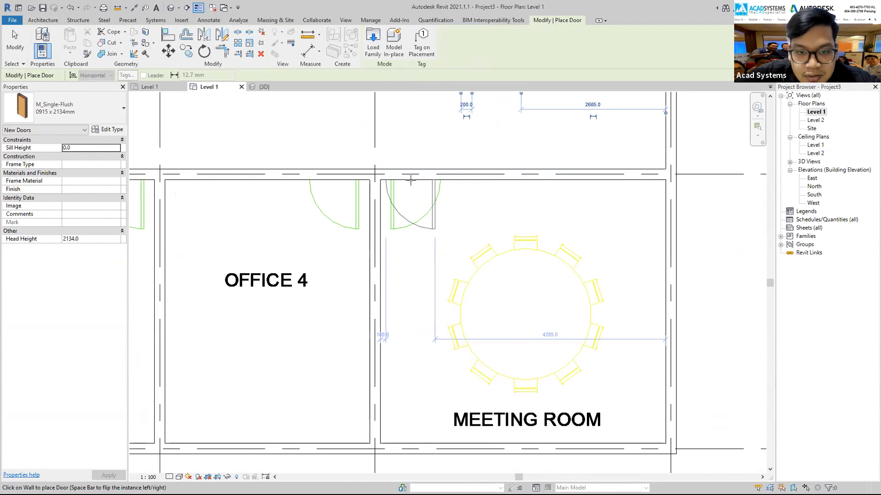
pyautogui.click(414, 179)
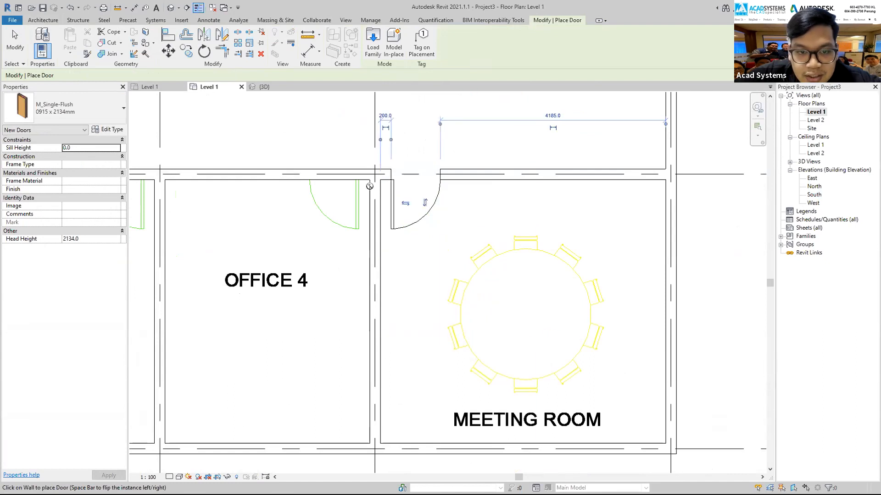
# - Place 0915 x 2134mm single-flush doors over the linked symbols at Office 4, Office 3 and Office 2 in the grid D wall
pyautogui.click(338, 180)
pyautogui.scroll(-2, 437, 234)
pyautogui.scroll(-1, 436, 234)
pyautogui.scroll(3, 420, 223)
pyautogui.click(423, 215)
pyautogui.scroll(-3, 490, 223)
pyautogui.scroll(3, 381, 225)
pyautogui.click(382, 225)
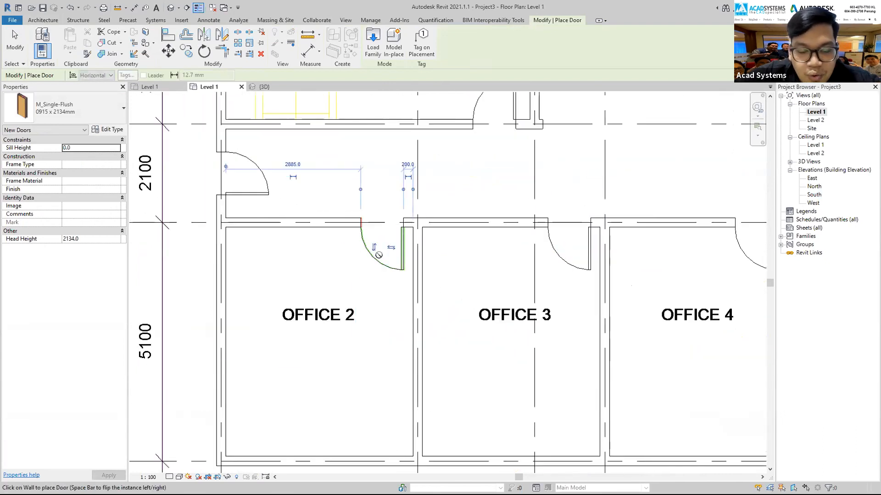
pyautogui.scroll(-2, 383, 243)
pyautogui.scroll(-3, 381, 382)
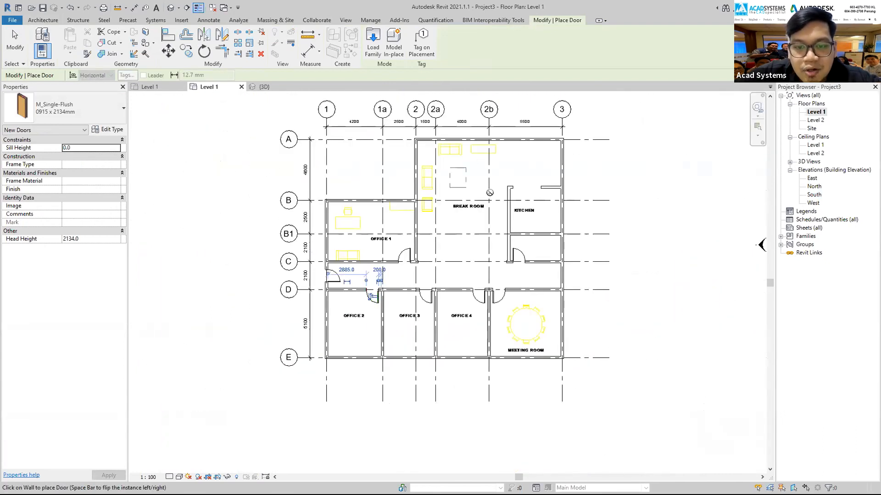
pyautogui.scroll(3, 500, 166)
pyautogui.press('Escape')
pyautogui.press('Escape')
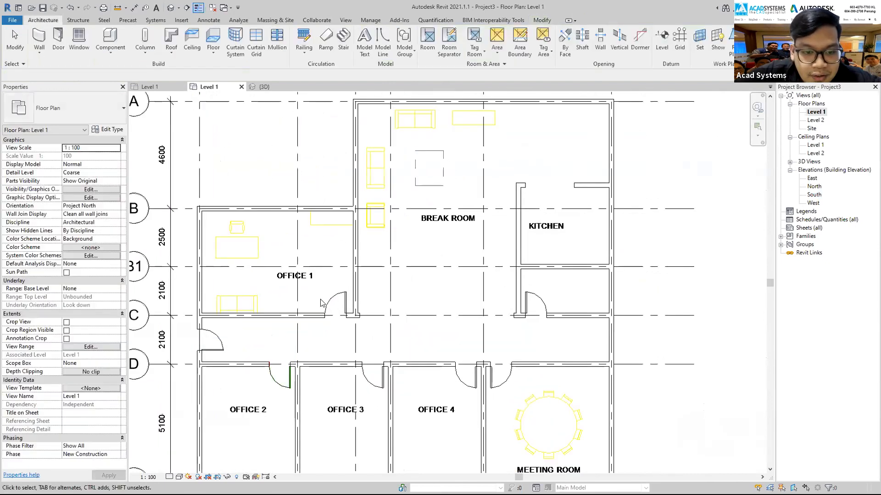
pyautogui.scroll(-2, 465, 253)
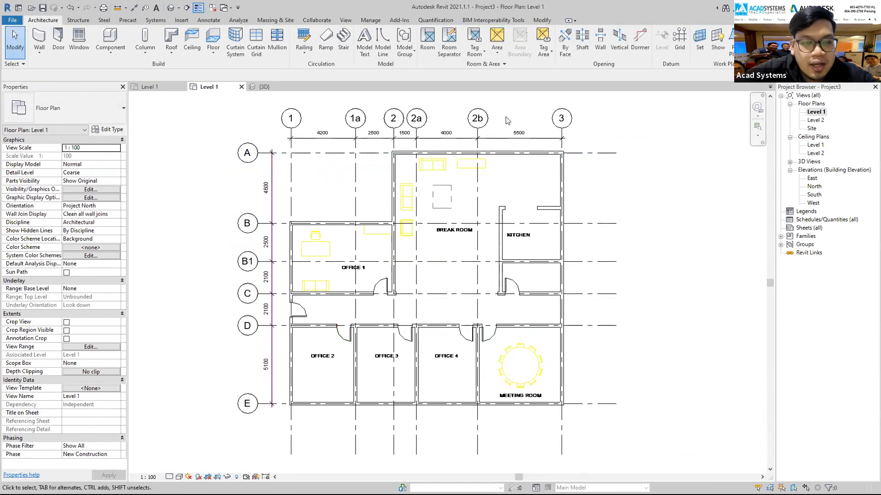
pyautogui.scroll(1, 481, 184)
pyautogui.scroll(-1, 452, 238)
pyautogui.click(451, 237)
pyautogui.press('Escape')
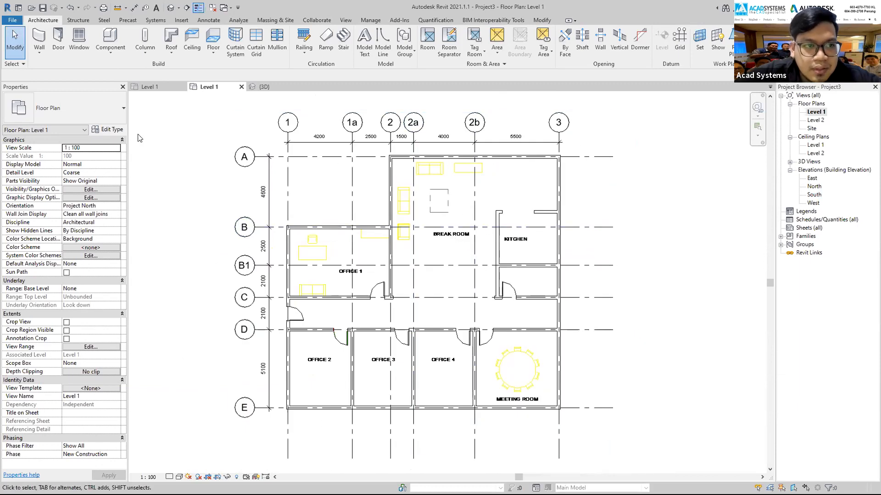
# - Place an M_Desk 1830 x 915mm component over the linked desk outline in Office 1
pyautogui.click(113, 40)
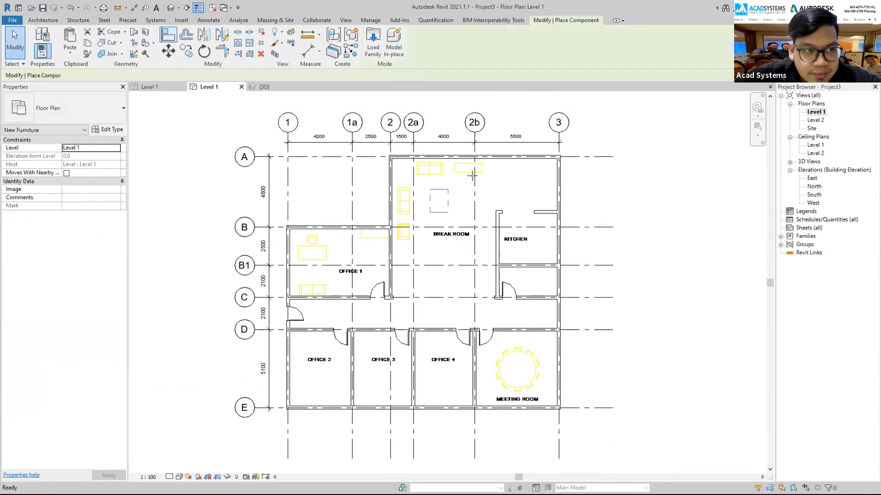
pyautogui.scroll(4, 335, 184)
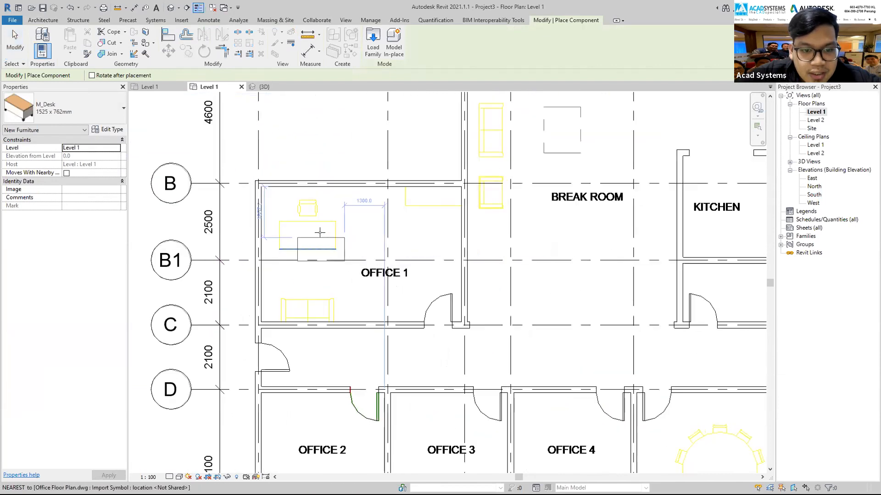
pyautogui.click(68, 107)
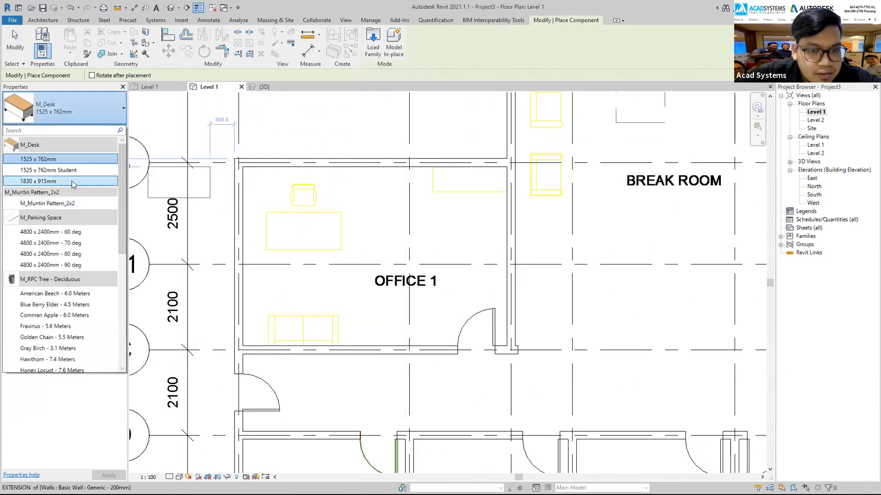
pyautogui.click(72, 180)
pyautogui.scroll(-3, 358, 164)
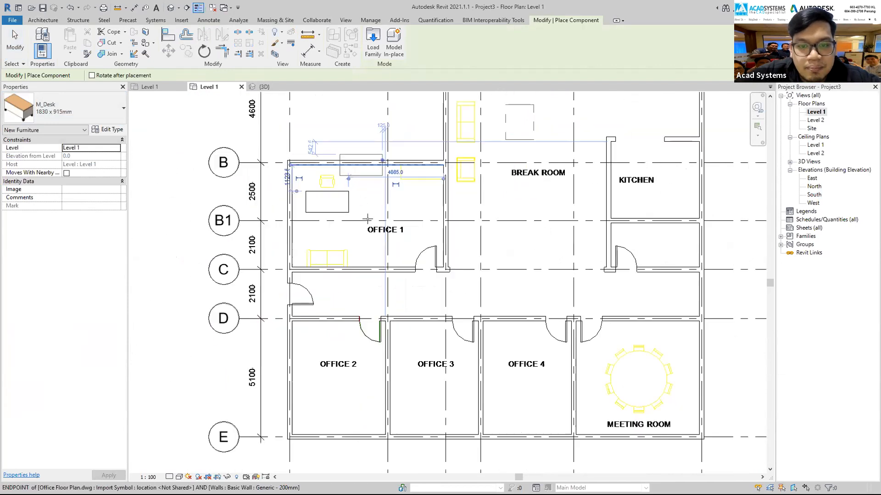
pyautogui.scroll(-1, 356, 164)
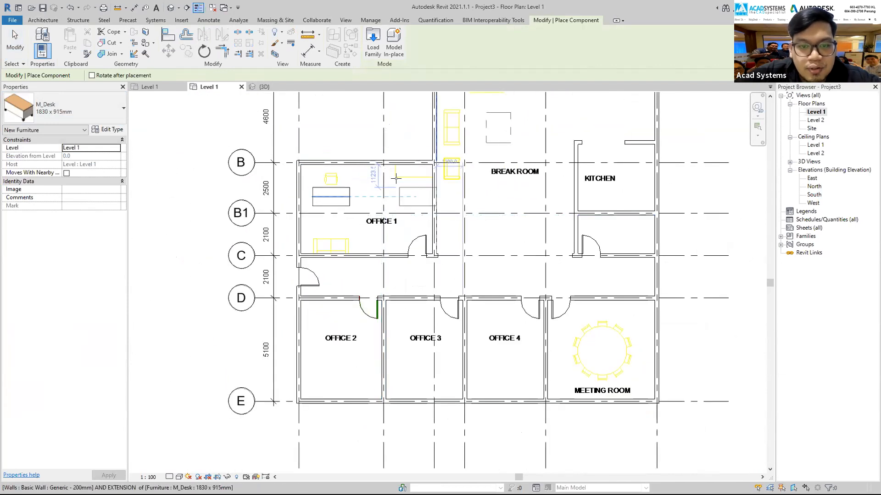
pyautogui.click(99, 112)
pyautogui.scroll(-8, 76, 235)
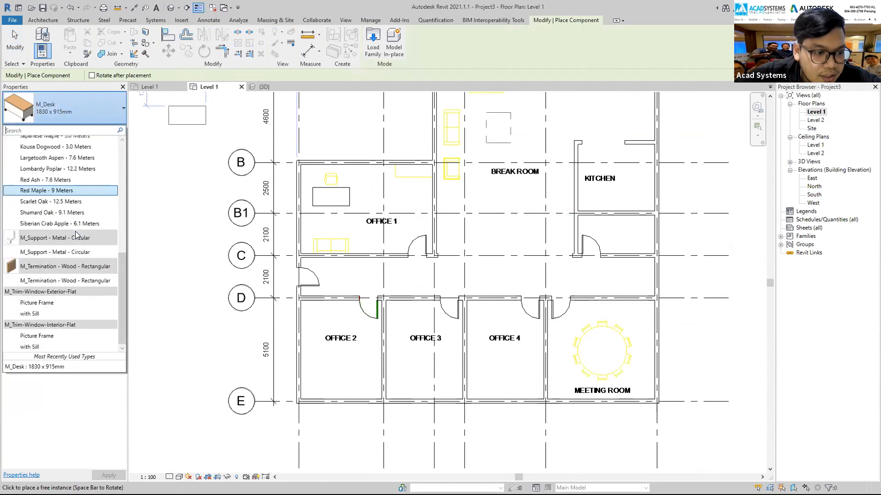
pyautogui.press('Escape')
pyautogui.press('Escape')
pyautogui.scroll(-2, 400, 192)
pyautogui.scroll(2, 581, 97)
pyautogui.scroll(-1, 490, 201)
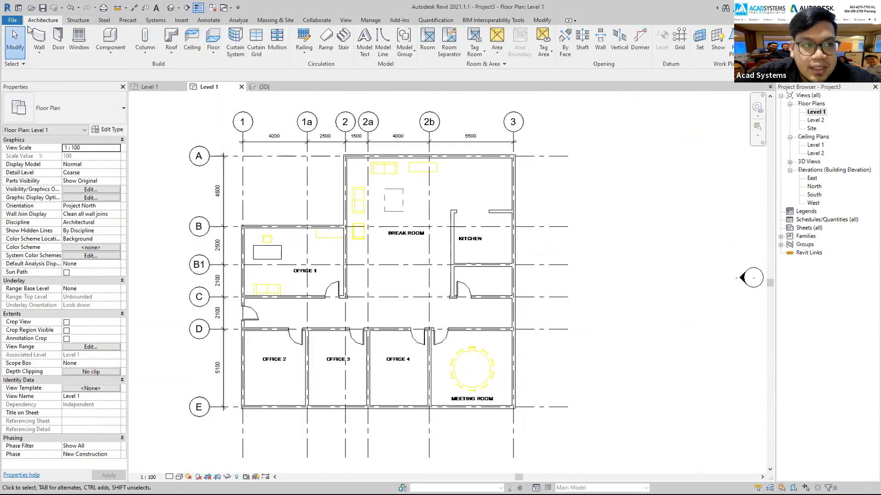
# - Start placing a component and browse the loadable families from the Storage folder up to the English-Imperial library
pyautogui.click(110, 39)
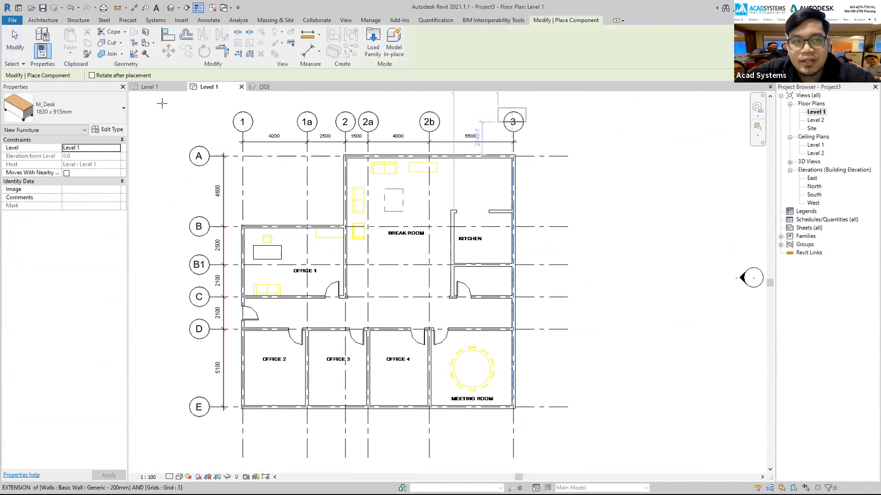
pyautogui.click(373, 43)
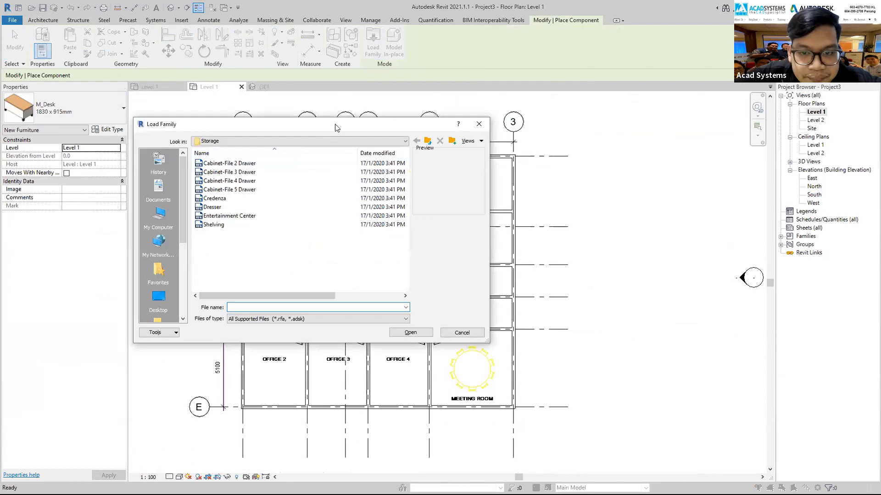
pyautogui.moveTo(336, 128); pyautogui.dragTo(543, 119)
pyautogui.click(481, 162)
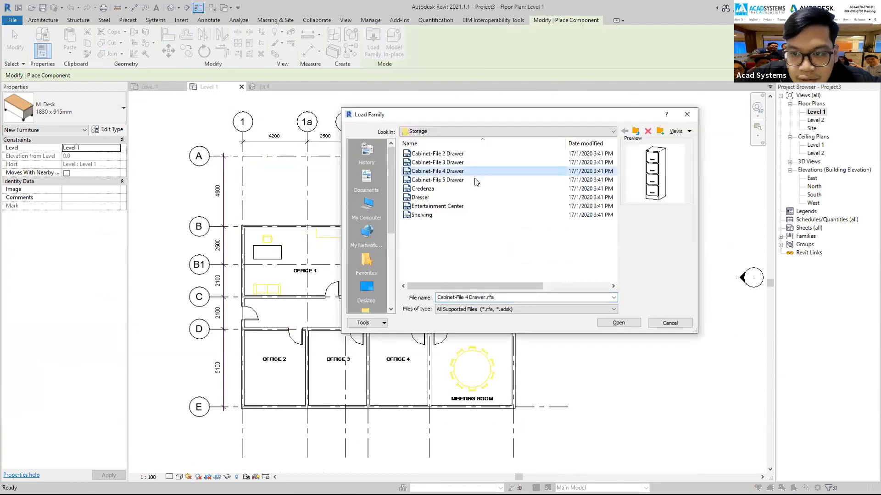
pyautogui.click(484, 153)
pyautogui.click(636, 131)
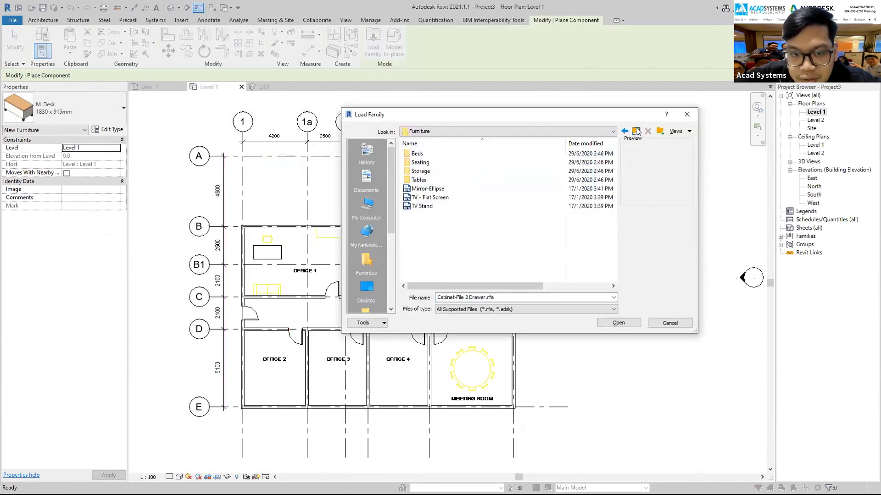
pyautogui.click(636, 131)
pyautogui.click(506, 133)
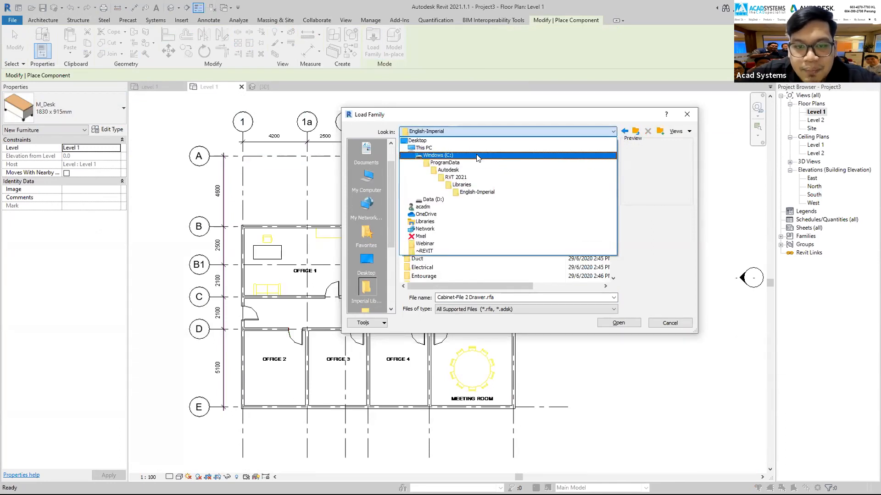
pyautogui.click(664, 324)
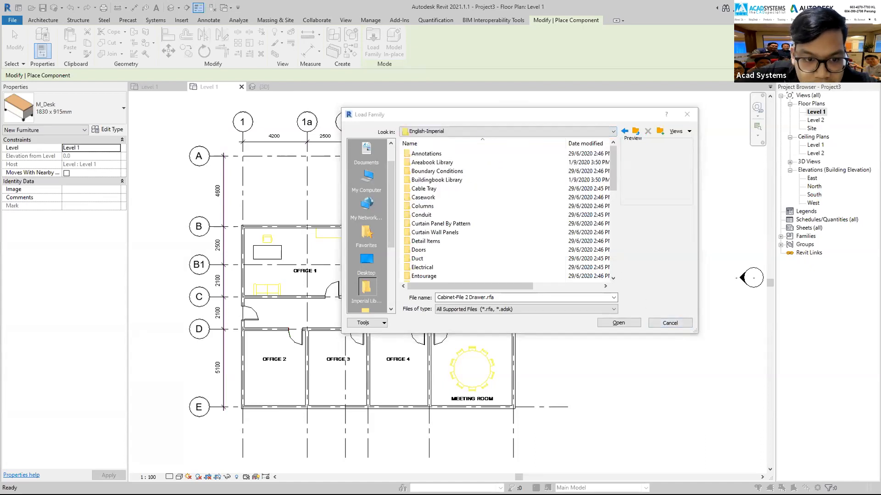
pyautogui.moveTo(638, 115); pyautogui.dragTo(628, 124)
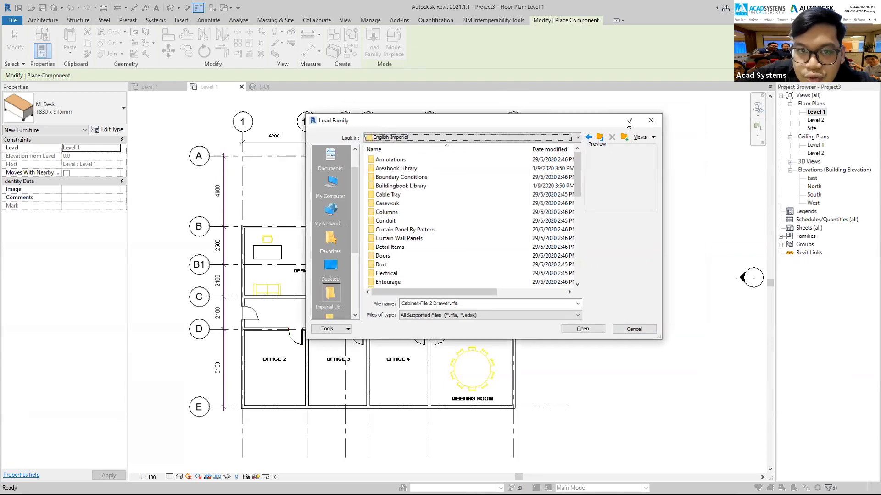
pyautogui.click(577, 137)
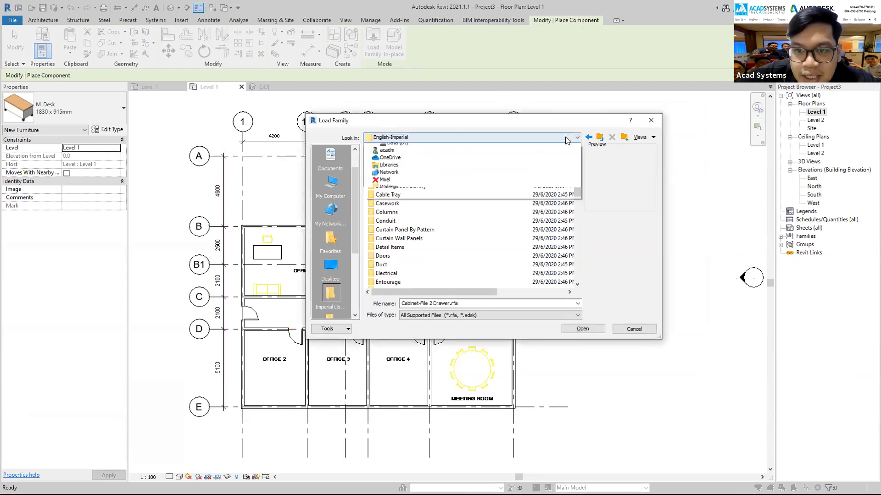
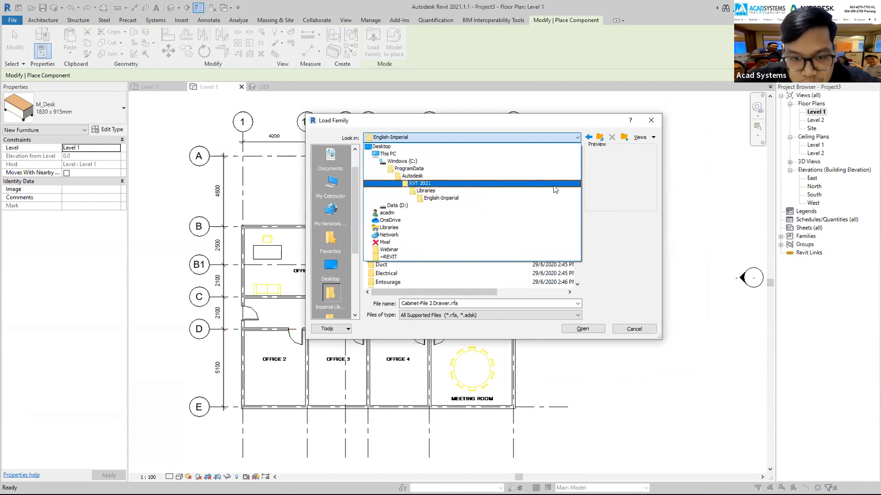
pyautogui.click(608, 172)
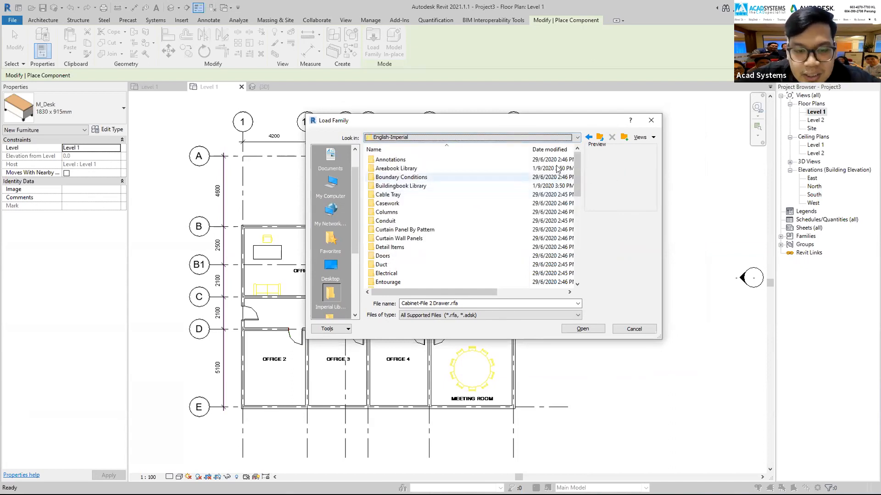
# - Load the Sofa-Corbu family from the Seating folder of the Furniture library
pyautogui.scroll(-5, 429, 203)
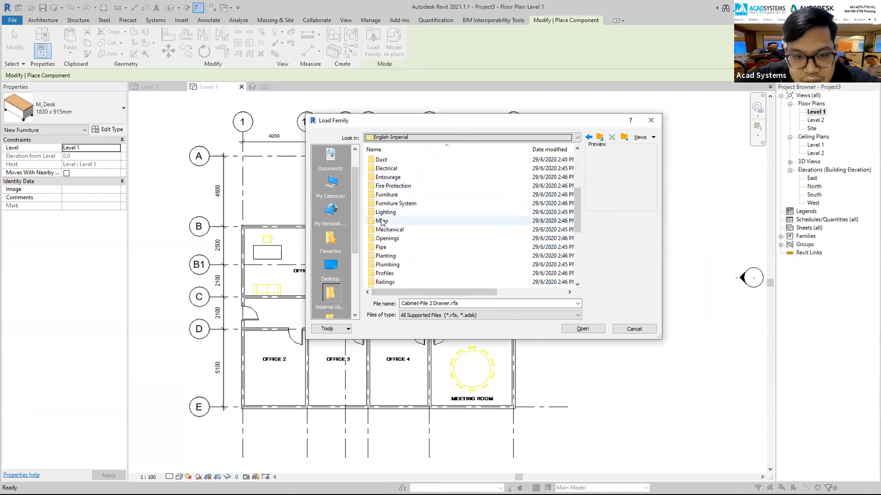
pyautogui.doubleClick(388, 195)
pyautogui.doubleClick(444, 169)
pyautogui.click(445, 168)
pyautogui.click(452, 176)
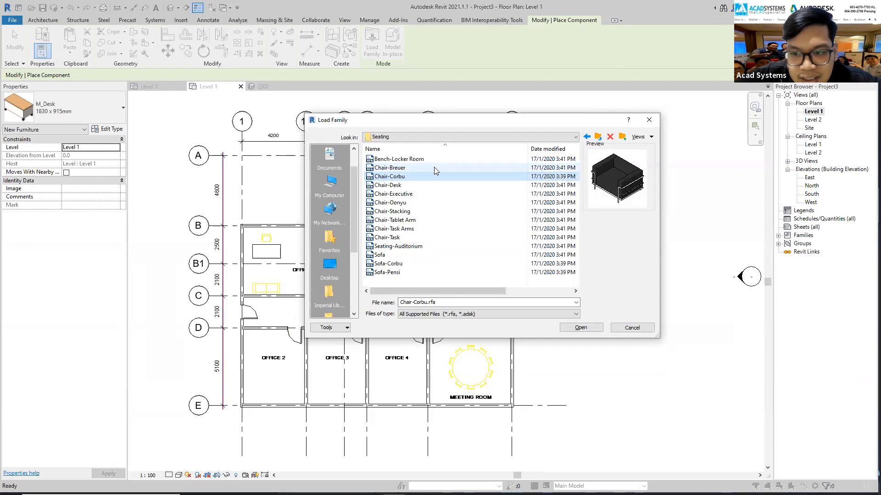
pyautogui.click(412, 264)
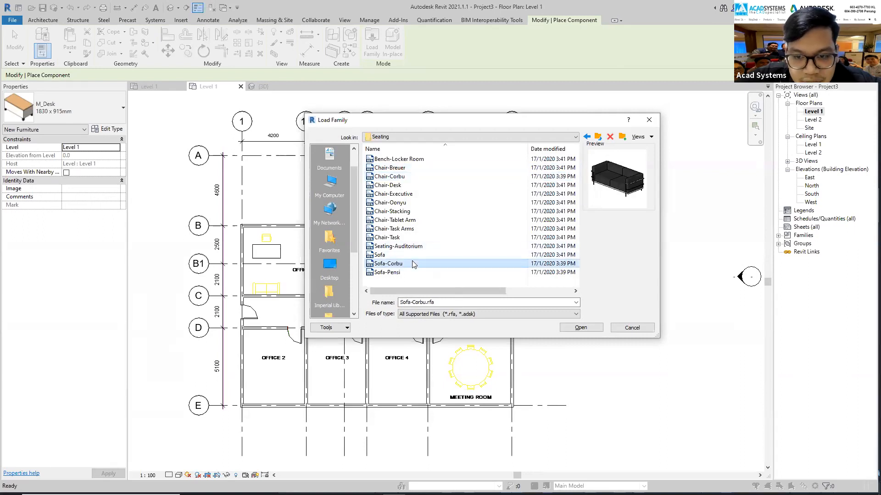
pyautogui.click(586, 328)
# - Place two Sofa-Corbu components over the linked sofa outlines in the Break Room, rotating the one beside the grid 2 wall
pyautogui.scroll(6, 383, 170)
pyautogui.click(362, 168)
pyautogui.scroll(-3, 363, 168)
pyautogui.scroll(2, 492, 173)
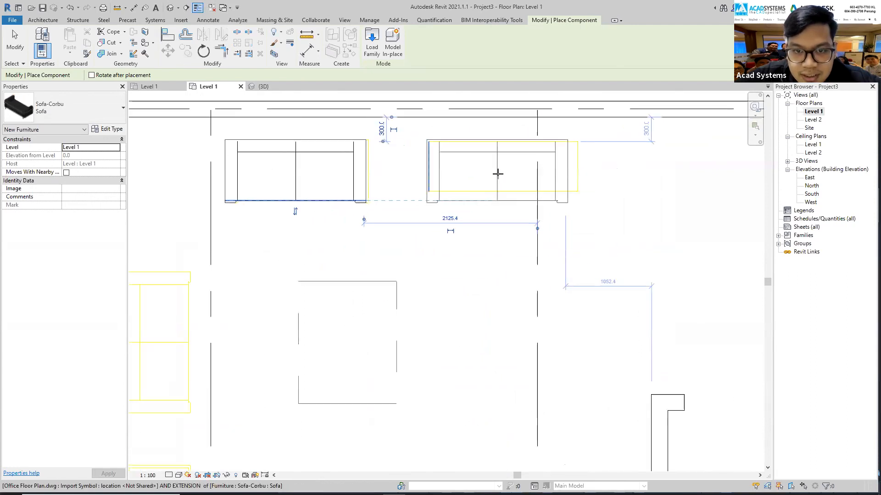
pyautogui.scroll(-3, 495, 174)
pyautogui.scroll(3, 406, 238)
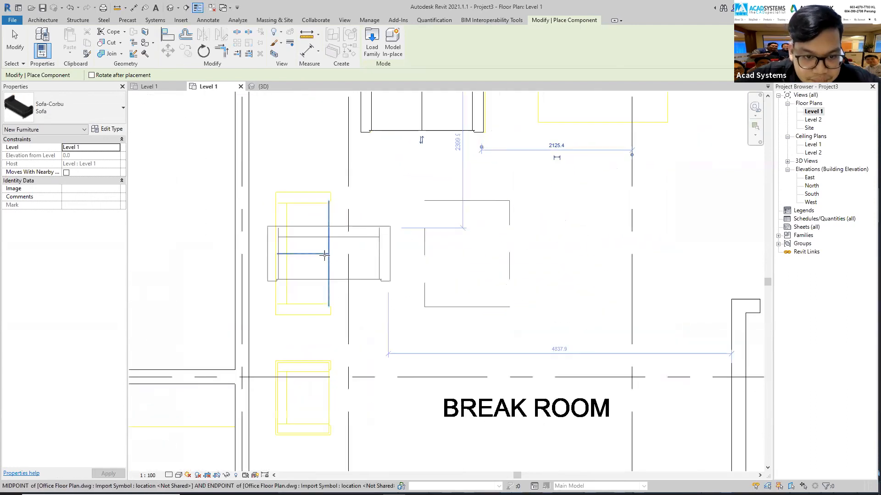
pyautogui.press('space')
pyautogui.click(302, 255)
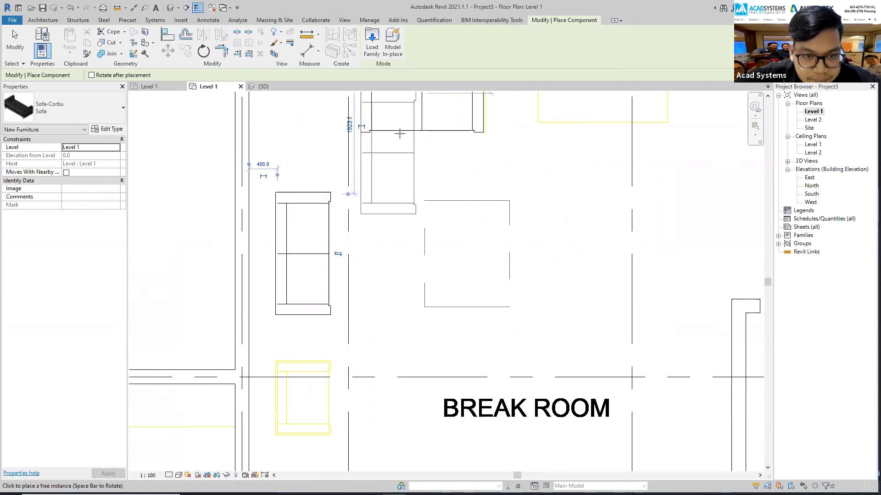
# - Rotate another Sofa-Corbu so its back faces the grid C wall and place it at the linked sofa outline in Office 1
pyautogui.scroll(-3, 302, 256)
pyautogui.scroll(4, 257, 294)
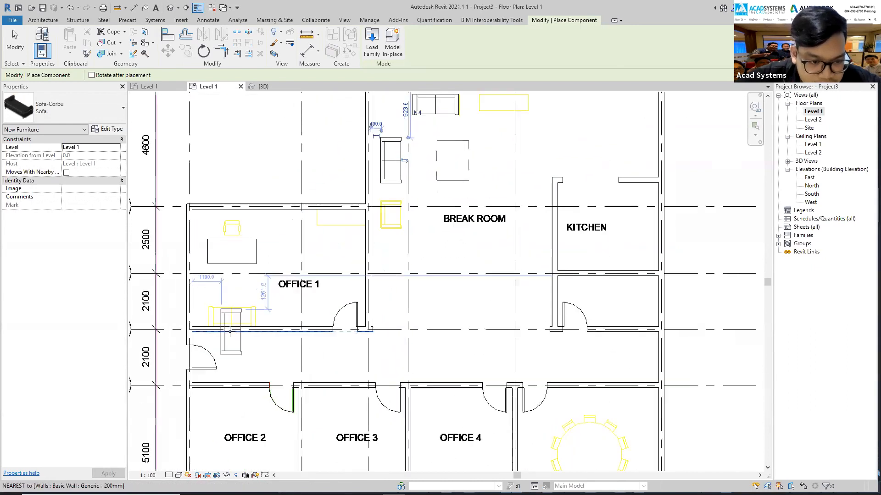
pyautogui.press('space')
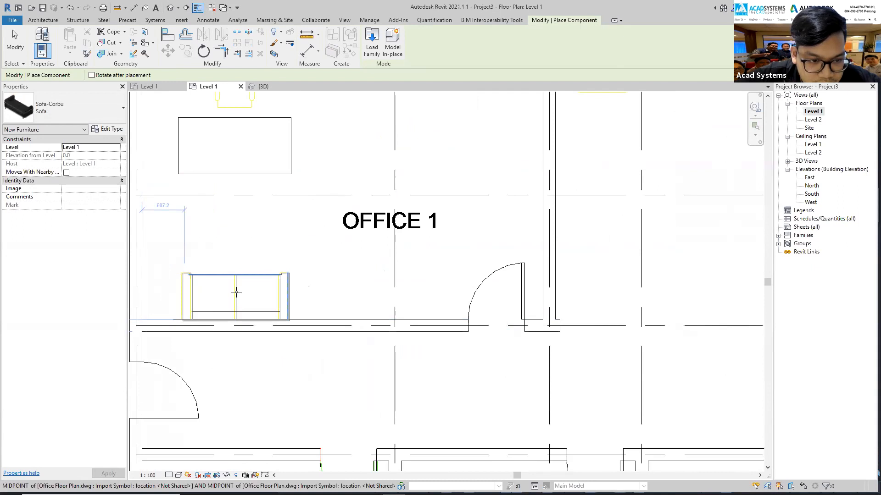
pyautogui.click(237, 289)
pyautogui.press('Escape')
pyautogui.press('Escape')
# - Move the Office 1 sofa by its back corner onto the corner of the linked outline at the grid C wall face
pyautogui.click(193, 290)
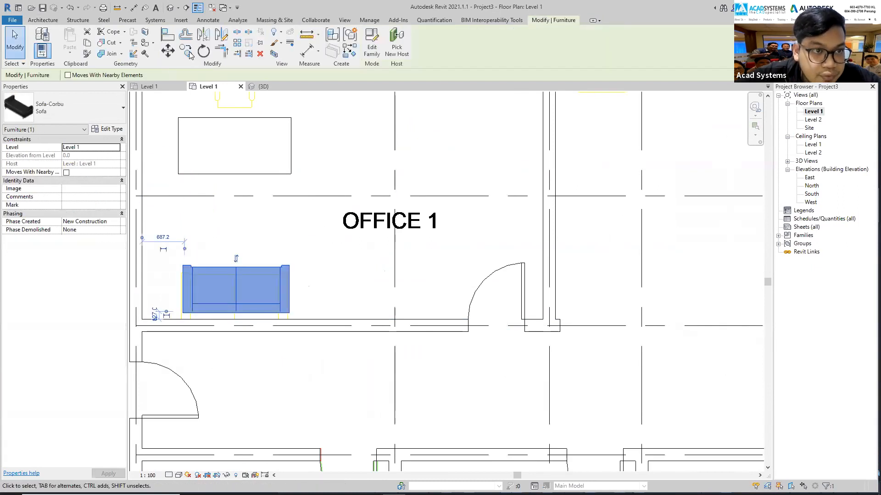
pyautogui.click(168, 50)
pyautogui.click(183, 317)
pyautogui.scroll(6, 184, 317)
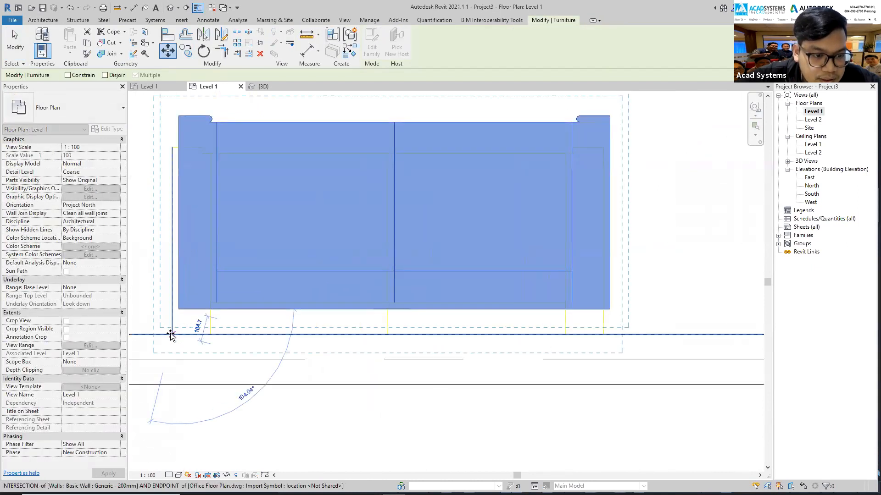
pyautogui.click(171, 335)
pyautogui.press('Escape')
# - In the 3D view, select all the walls and set their top constraint to Up to level: Level 2
pyautogui.scroll(-8, 221, 313)
pyautogui.scroll(-4, 288, 248)
pyautogui.scroll(3, 415, 130)
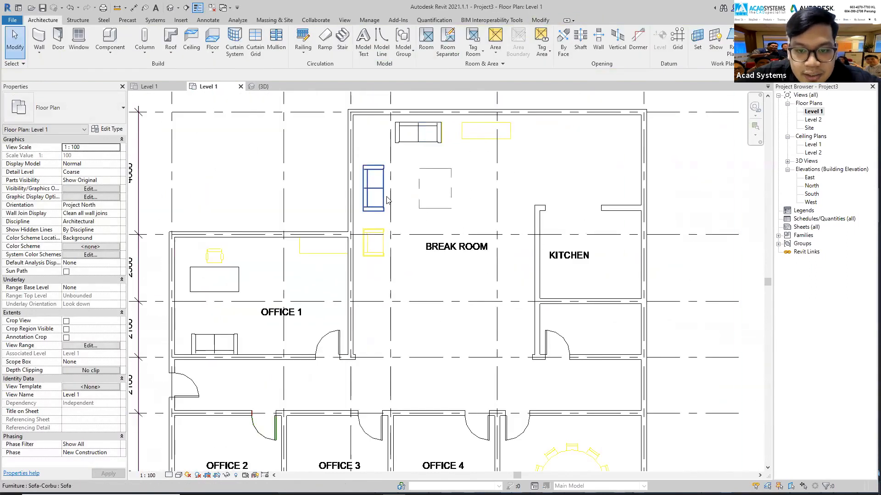
pyautogui.scroll(-2, 388, 198)
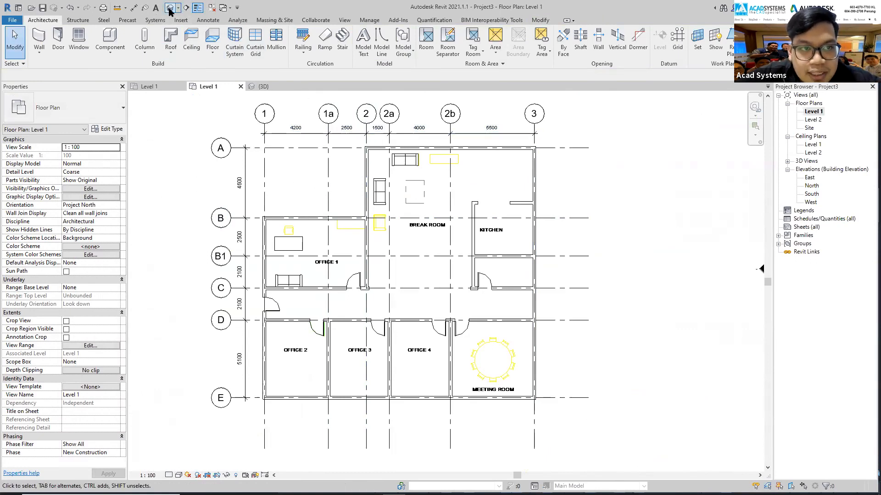
pyautogui.click(170, 9)
pyautogui.keyDown('shift'); pyautogui.moveTo(547, 200); pyautogui.dragTo(724, 134, button='middle'); pyautogui.keyUp('shift')
pyautogui.click(723, 135)
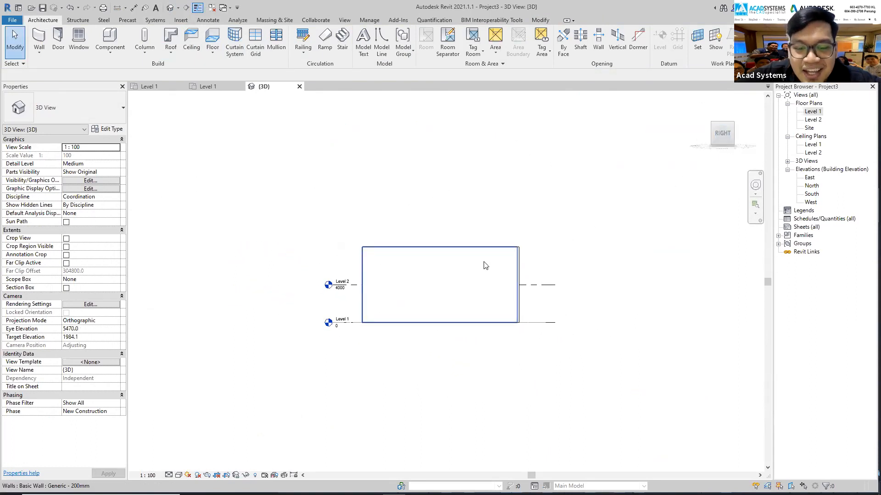
pyautogui.scroll(1, 436, 306)
pyautogui.moveTo(589, 250); pyautogui.dragTo(310, 192)
pyautogui.keyDown('shift'); pyautogui.moveTo(430, 194); pyautogui.dragTo(107, 205, button='middle'); pyautogui.keyUp('shift')
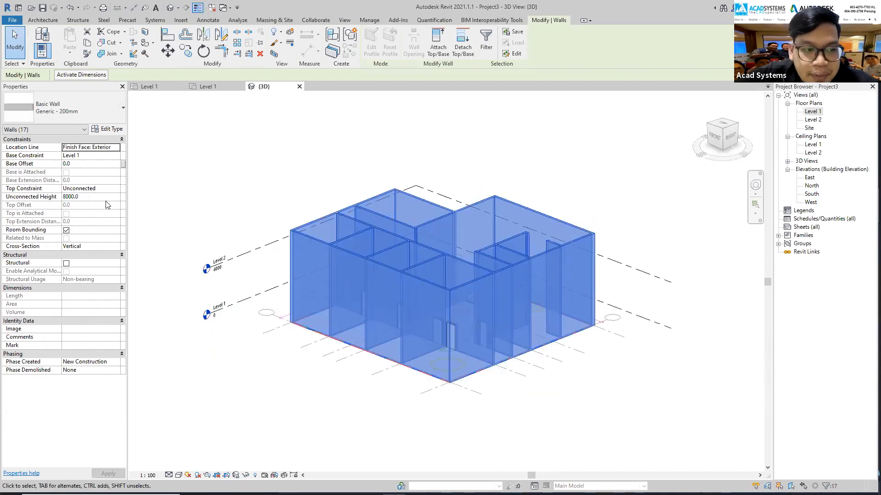
pyautogui.click(88, 200)
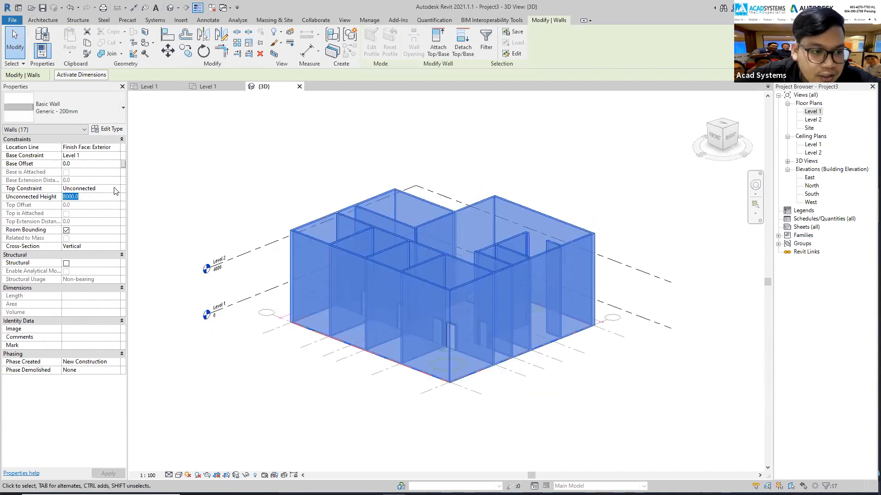
pyautogui.click(117, 189)
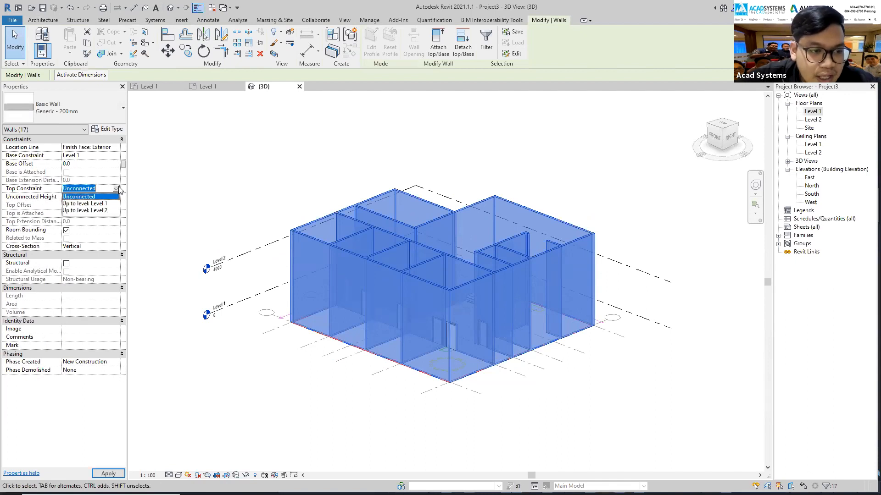
pyautogui.click(94, 210)
pyautogui.click(330, 143)
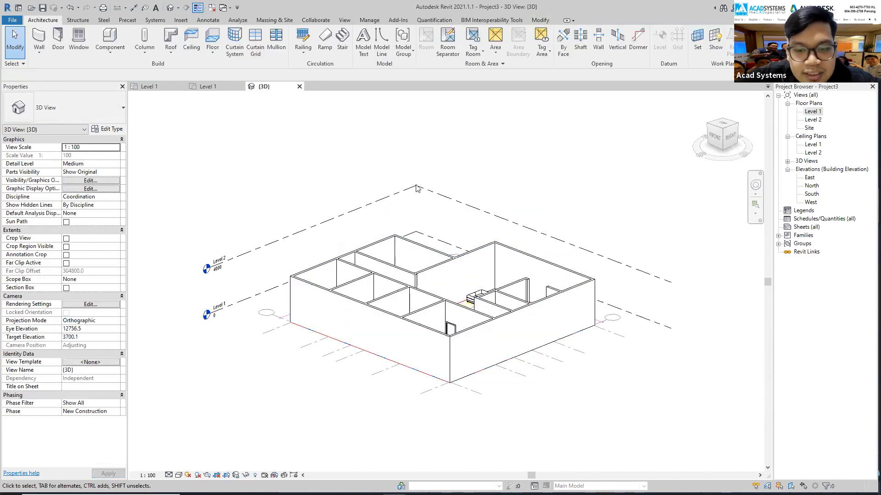
# - Examine the walls, doors and furniture in 3D, and return to the Level 1 floor plan with nothing selected
pyautogui.keyDown('shift'); pyautogui.moveTo(457, 260); pyautogui.dragTo(490, 345, button='middle'); pyautogui.keyUp('shift')
pyautogui.moveTo(697, 148); pyautogui.dragTo(728, 137)
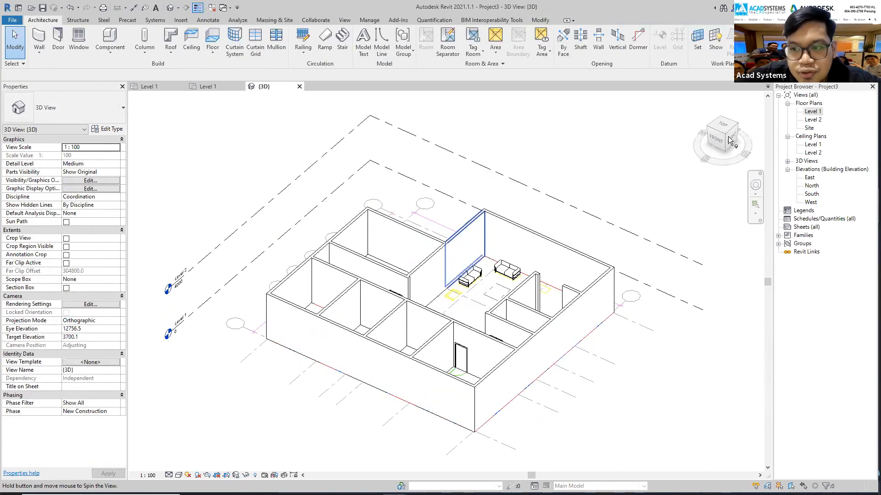
pyautogui.keyDown('shift'); pyautogui.moveTo(516, 258); pyautogui.dragTo(461, 199, button='middle'); pyautogui.keyUp('shift')
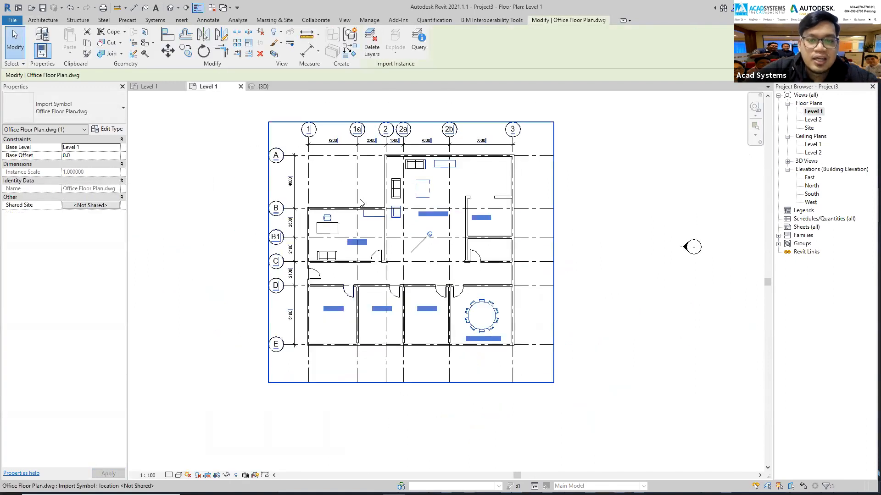
pyautogui.press('Escape')
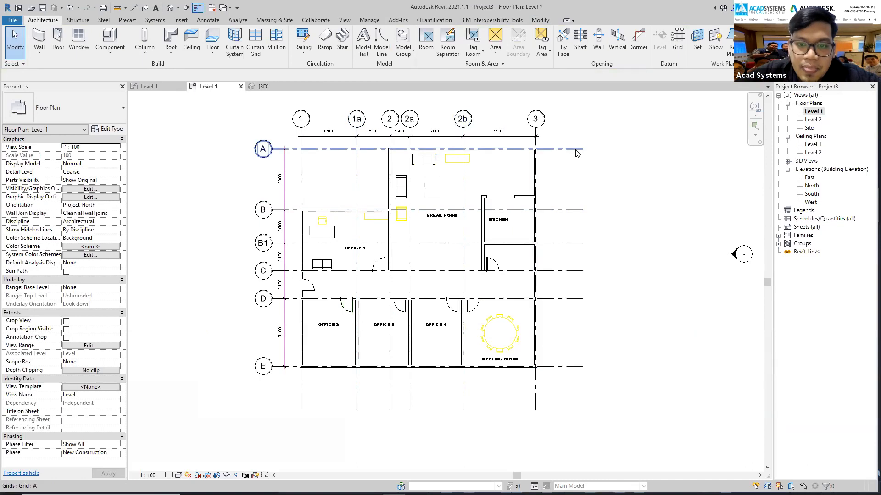
pyautogui.scroll(-1, 480, 158)
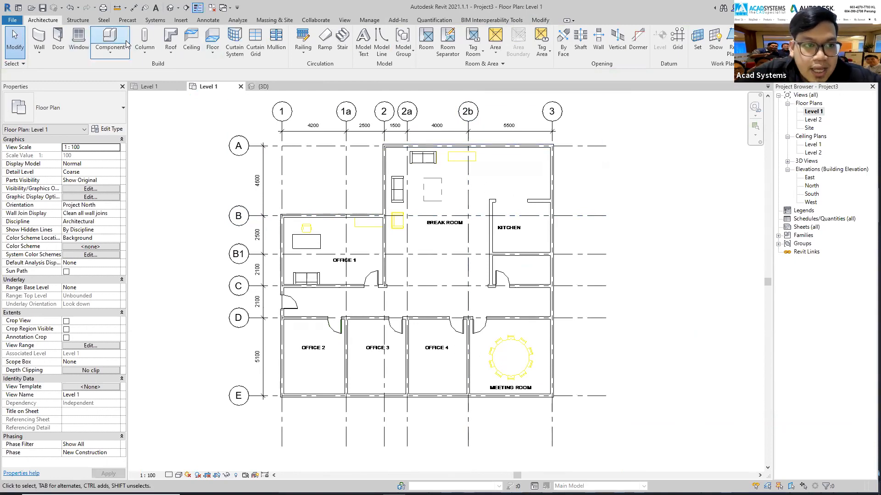
# - Load the Table-Dining Round w Chairs furniture family from the Tables folder as a component
pyautogui.click(110, 39)
pyautogui.click(372, 41)
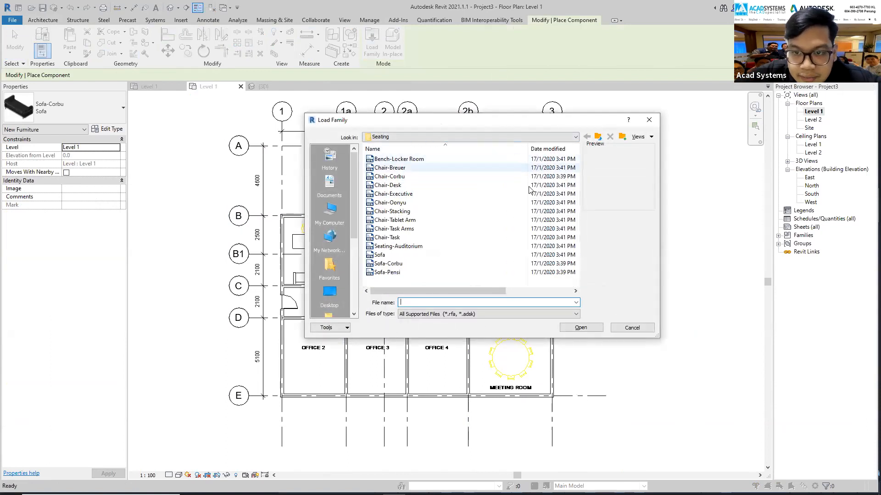
pyautogui.click(427, 238)
pyautogui.click(437, 246)
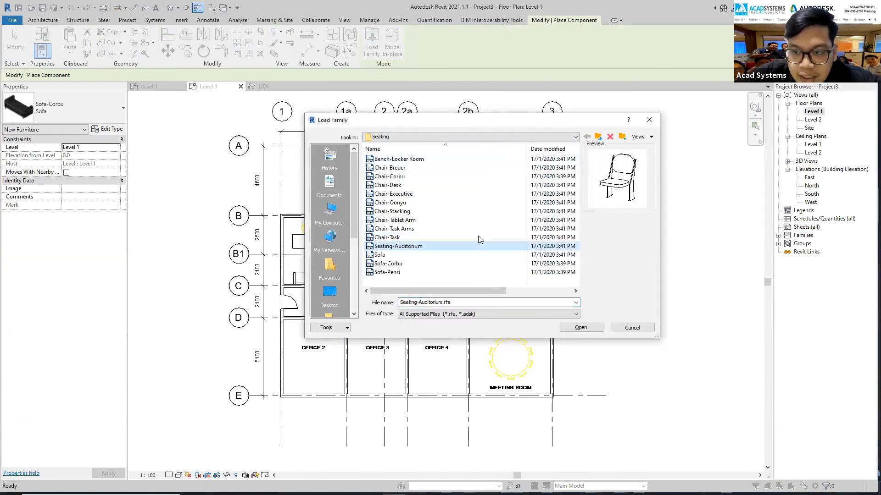
pyautogui.click(597, 137)
pyautogui.doubleClick(429, 185)
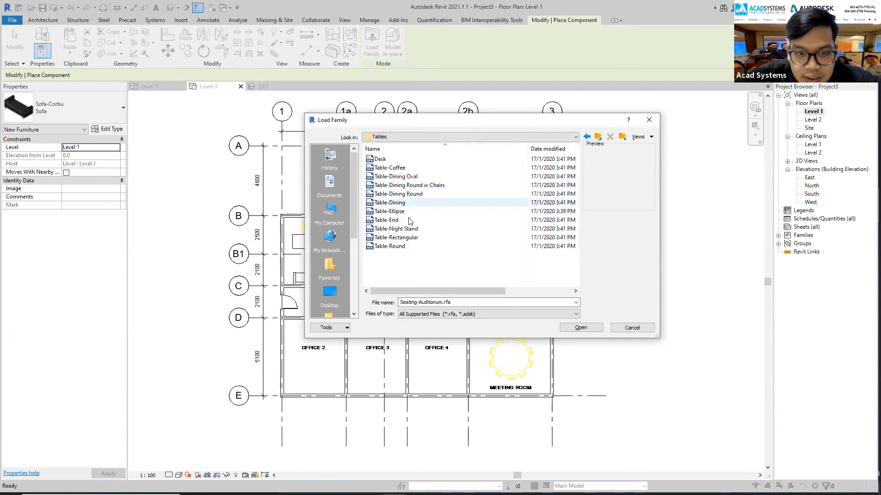
pyautogui.click(411, 228)
pyautogui.click(413, 237)
pyautogui.click(414, 212)
pyautogui.click(419, 202)
pyautogui.click(425, 194)
pyautogui.click(433, 185)
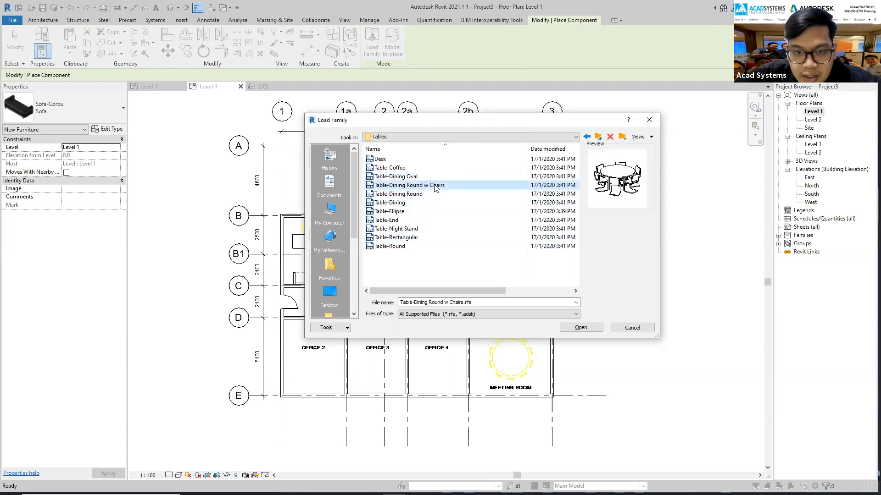
pyautogui.click(580, 328)
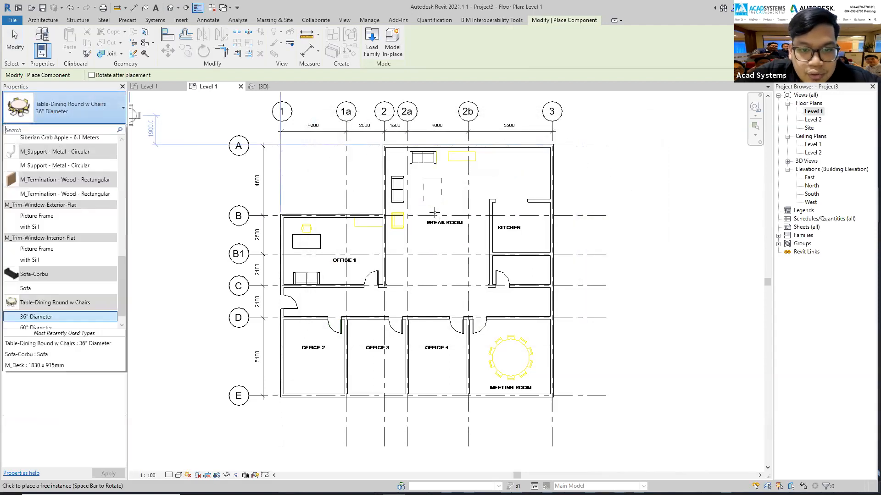
# - Place the 84" Diameter Table-Dining Round w Chairs over the linked round table outline in the Meeting Room
pyautogui.click(74, 107)
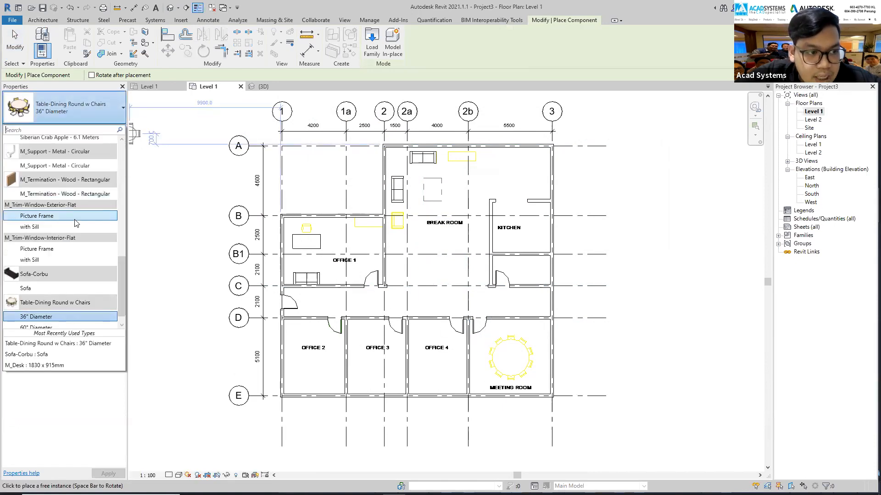
pyautogui.scroll(-1, 53, 285)
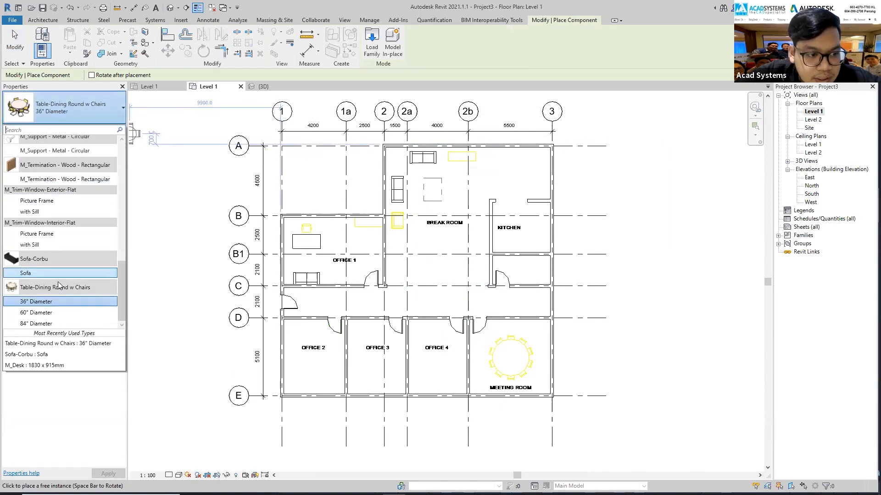
pyautogui.click(50, 324)
pyautogui.scroll(5, 500, 360)
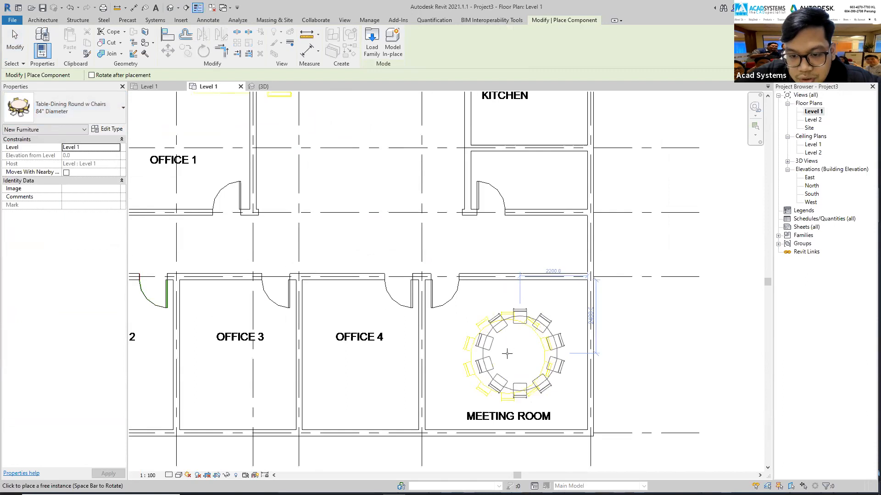
pyautogui.click(505, 359)
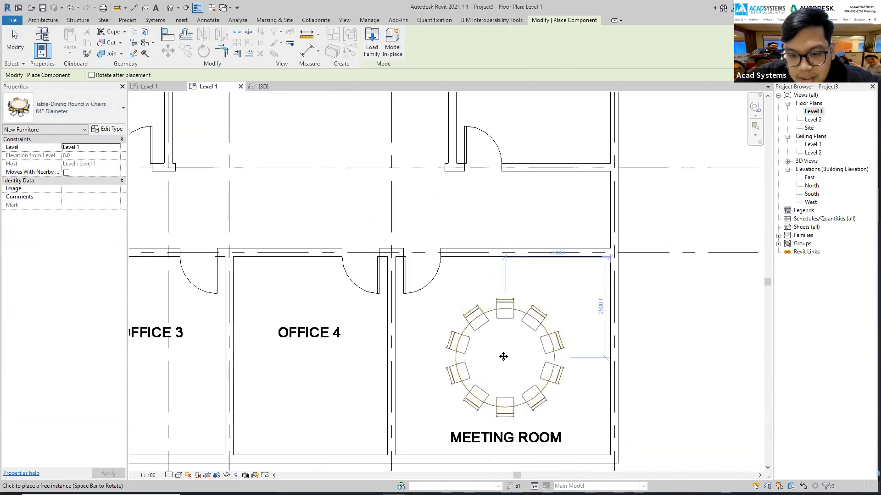
pyautogui.press('Escape')
pyautogui.press('Escape')
pyautogui.scroll(-5, 494, 265)
pyautogui.scroll(2, 440, 167)
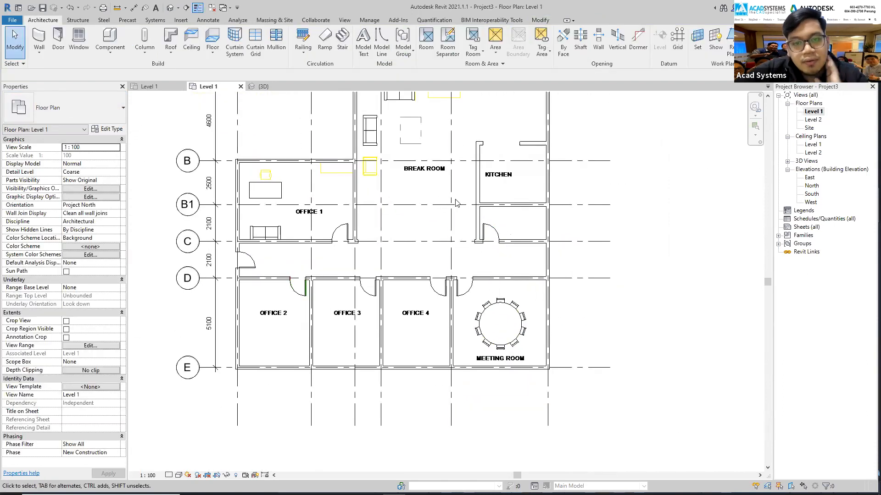
# - Select the linked Office Floor Plan.dwg to examine which parts of the plan belong to it, and clear the selection
pyautogui.scroll(2, 438, 169)
pyautogui.click(424, 174)
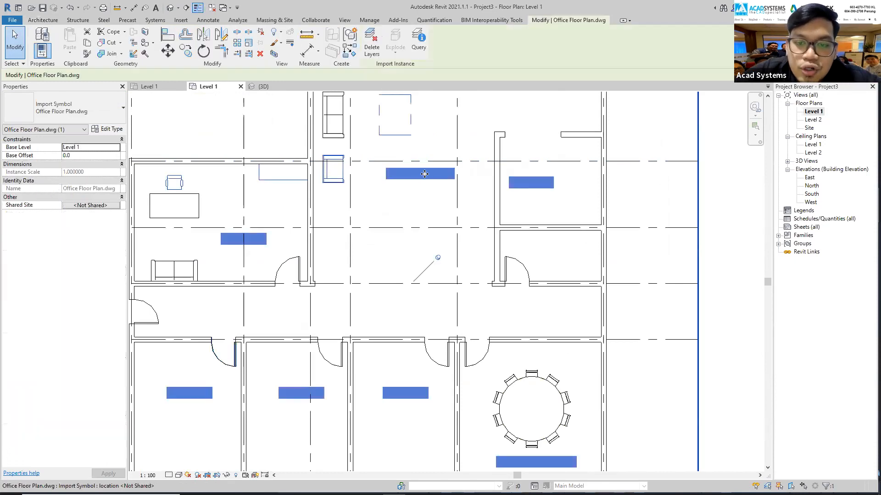
pyautogui.scroll(-5, 482, 230)
pyautogui.scroll(2, 464, 218)
pyautogui.scroll(-2, 463, 217)
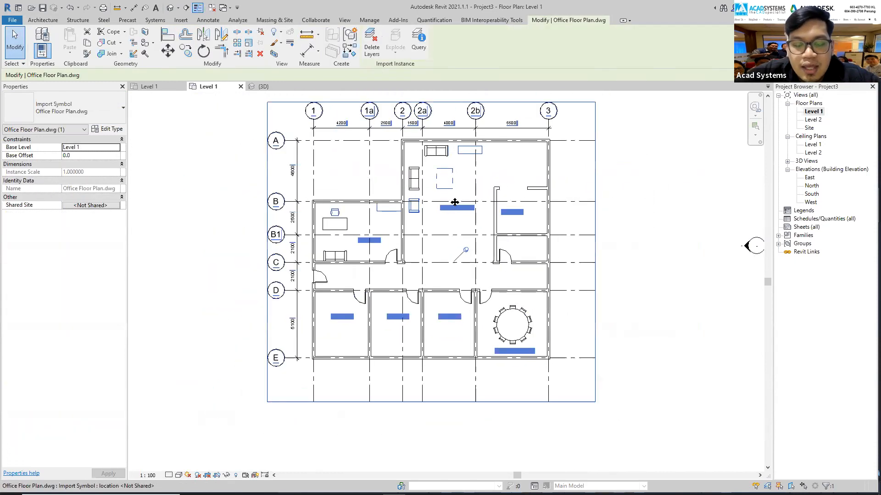
pyautogui.scroll(1, 456, 206)
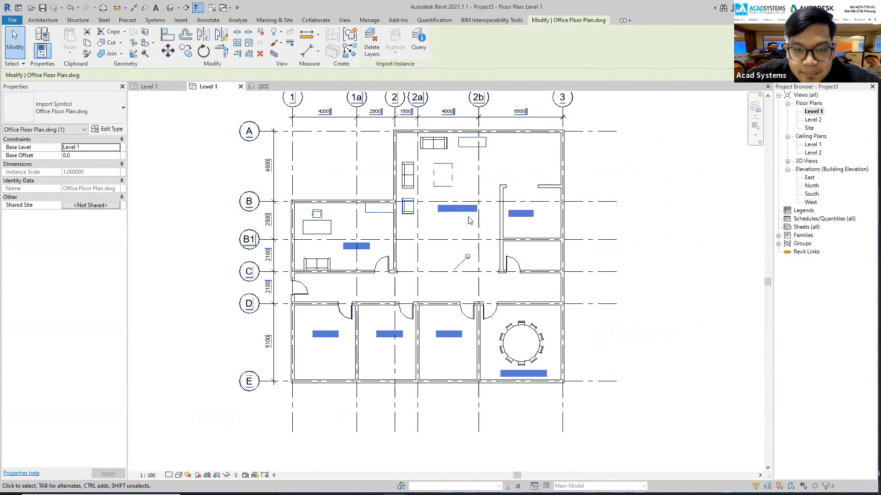
pyautogui.click(670, 230)
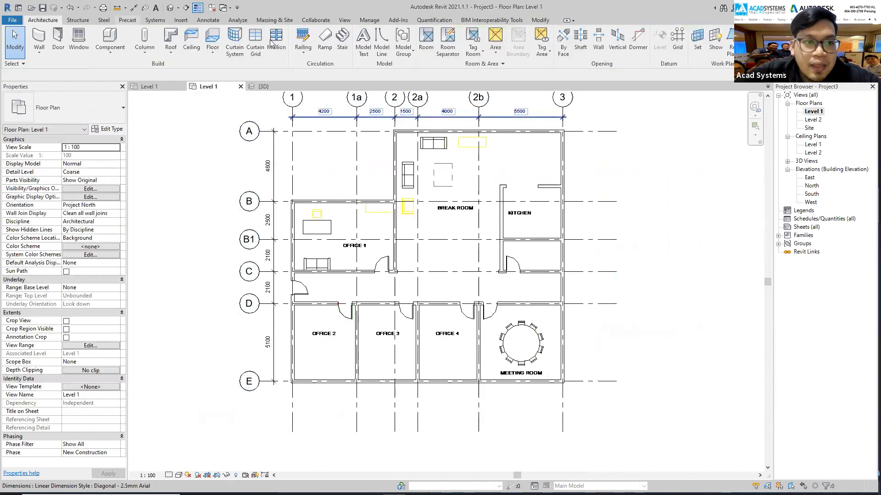
# - Try hiding the linked Office Floor Plan.dwg as an element in the Level 1 view
pyautogui.scroll(4, 458, 207)
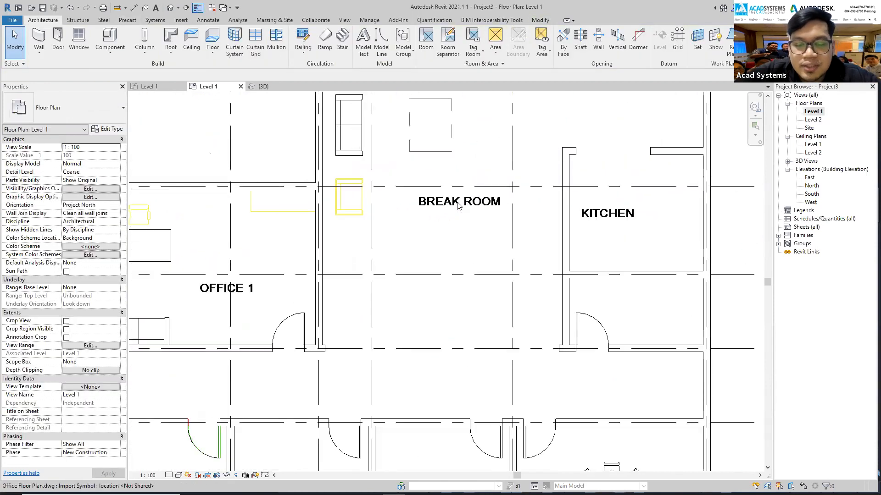
pyautogui.click(458, 206)
pyautogui.scroll(-5, 468, 220)
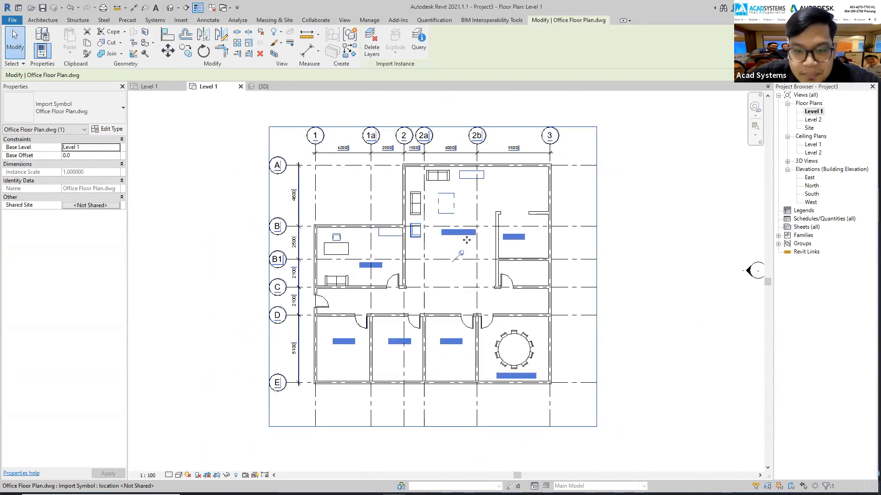
pyautogui.click(458, 254)
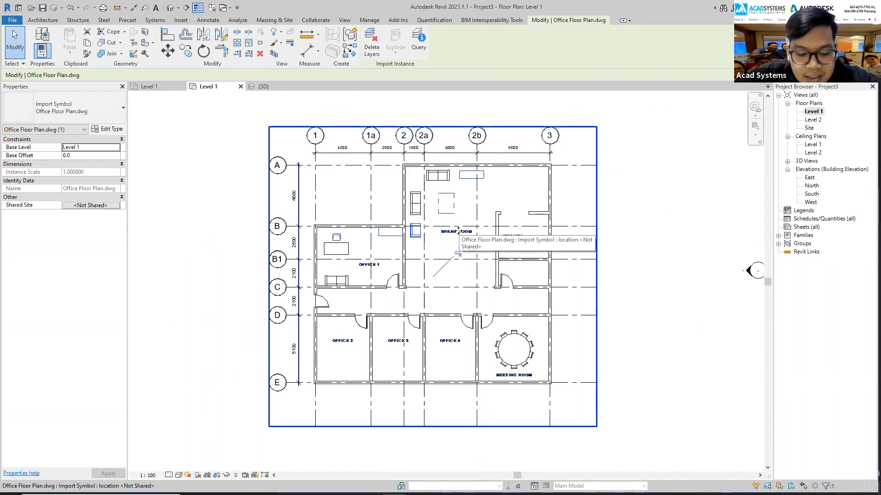
pyautogui.press('Delete')
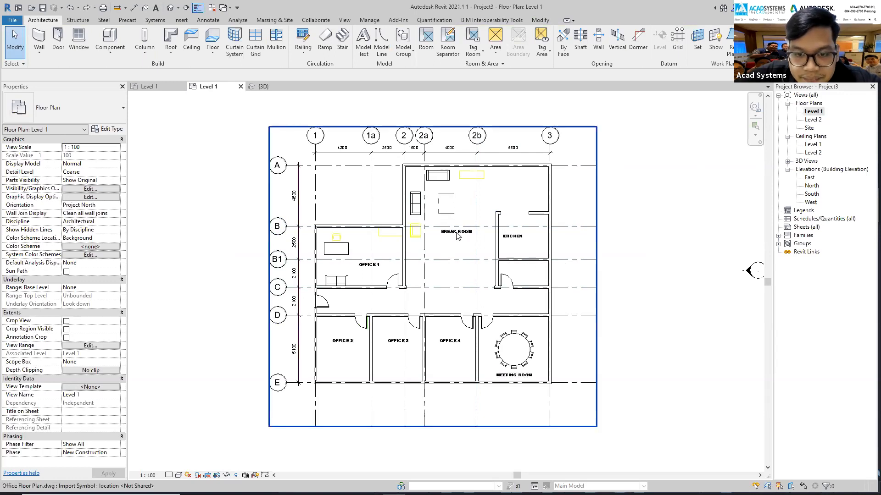
pyautogui.rightClick(457, 235)
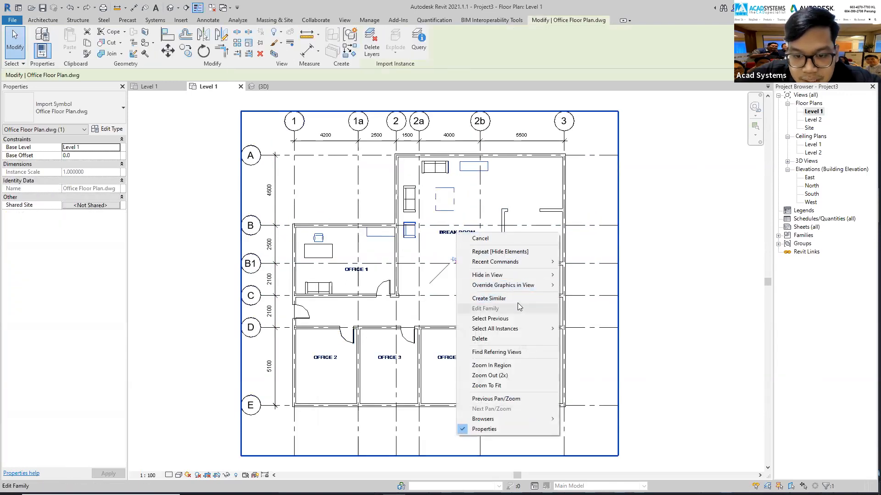
pyautogui.moveTo(529, 275)
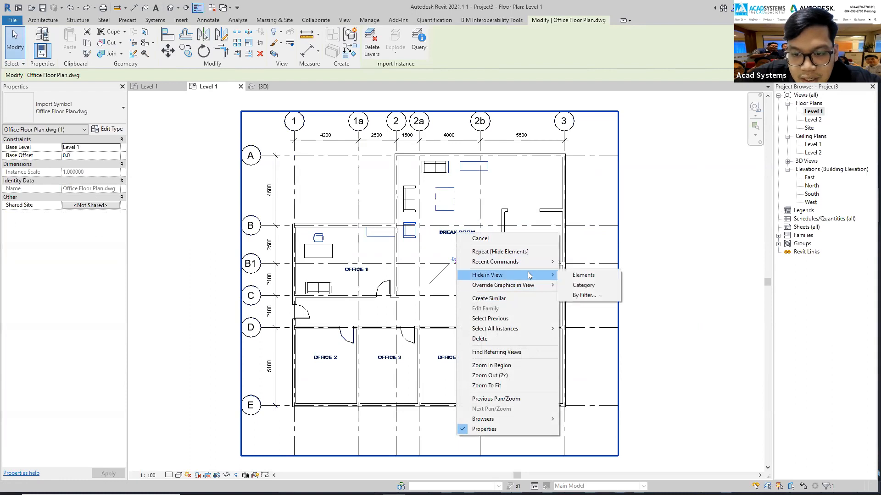
pyautogui.click(577, 276)
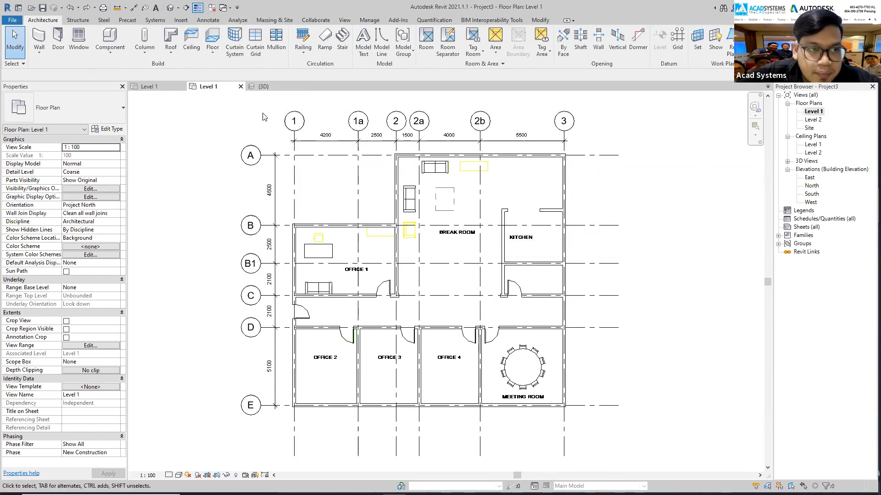
pyautogui.click(208, 21)
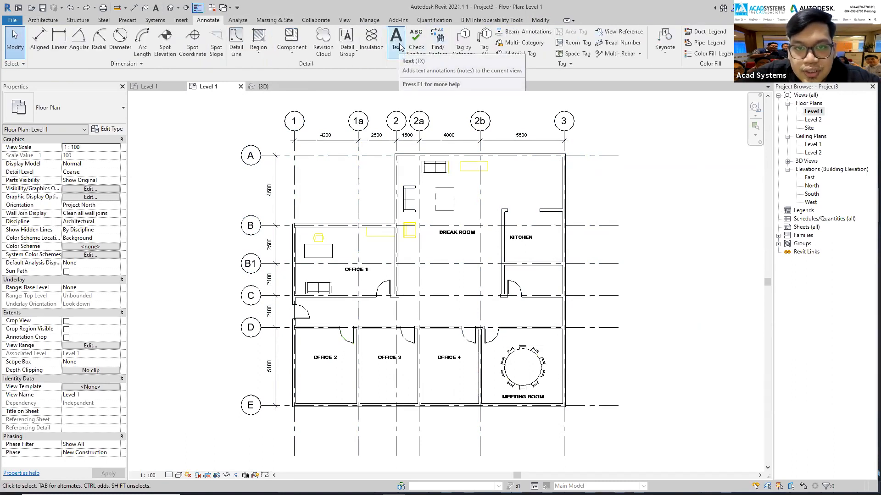
pyautogui.click(397, 43)
pyautogui.scroll(2, 361, 286)
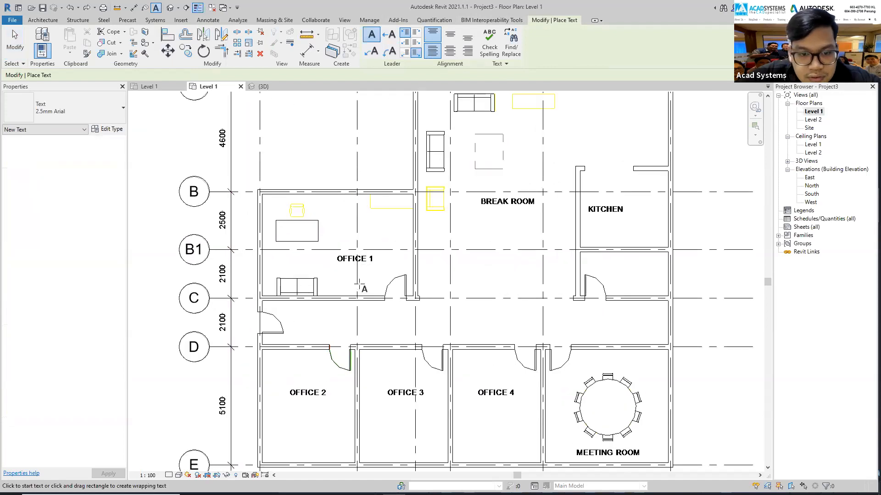
pyautogui.press('Escape')
pyautogui.press('Escape')
pyautogui.scroll(-3, 389, 133)
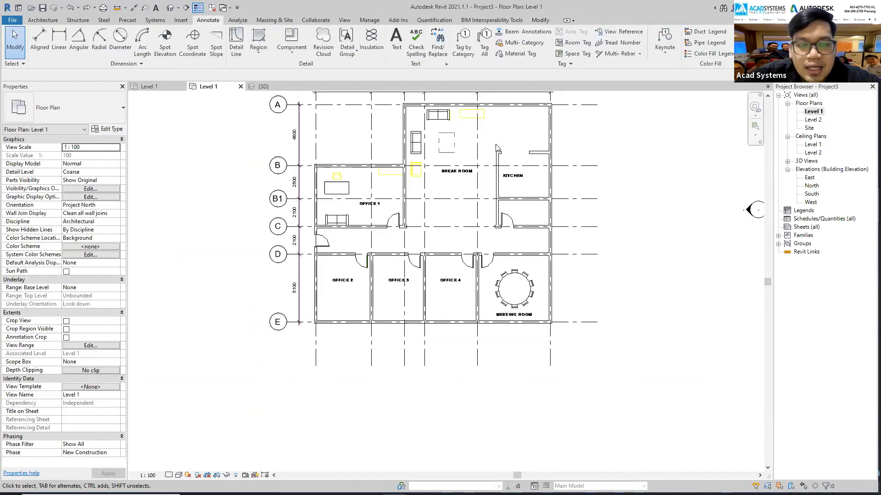
pyautogui.scroll(1, 473, 147)
pyautogui.scroll(-1, 444, 206)
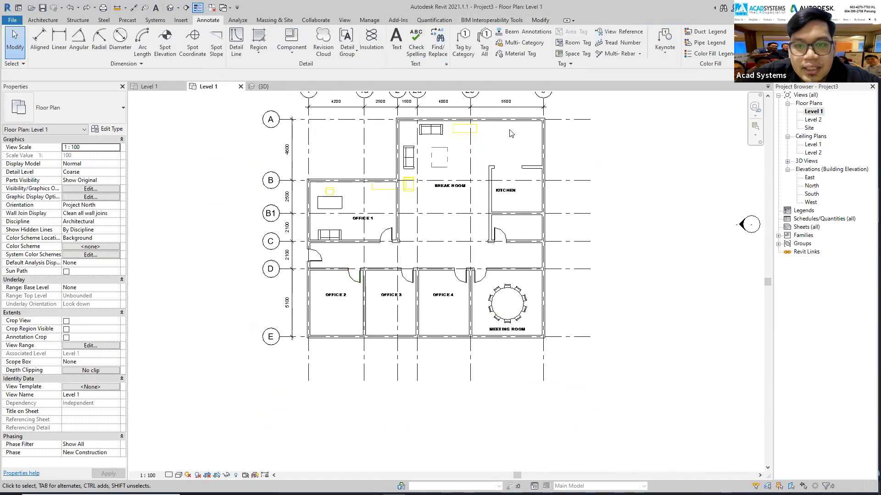
pyautogui.click(39, 21)
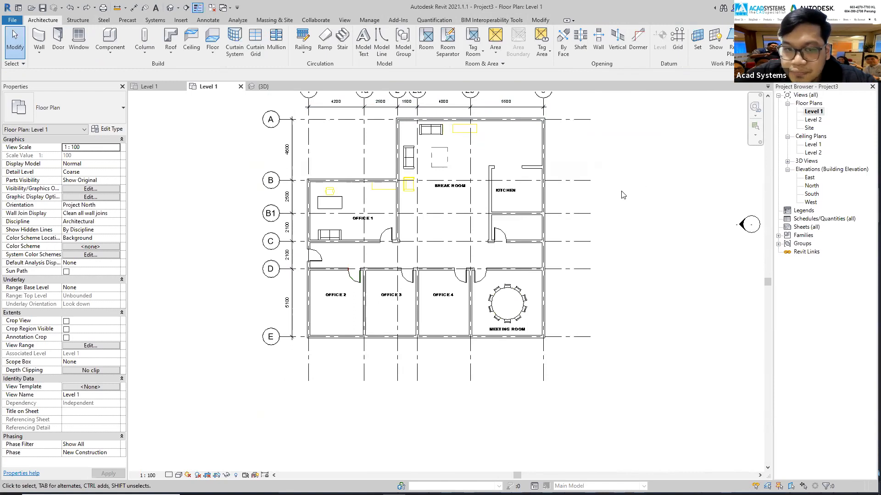
pyautogui.click(425, 39)
pyautogui.scroll(3, 343, 319)
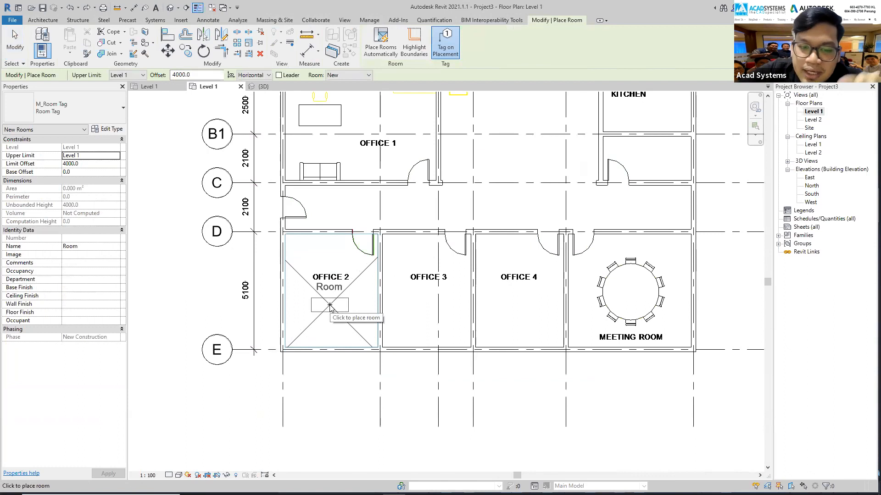
pyautogui.press('Escape')
pyautogui.press('Escape')
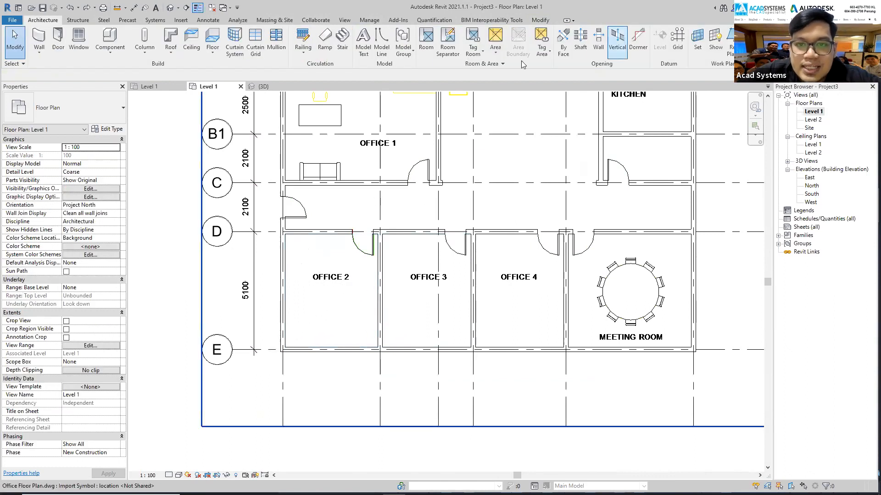
# - Create a 2.5mm Arial text note reading OFFICE 1 and move it onto the linked OFFICE 1 label
pyautogui.click(208, 20)
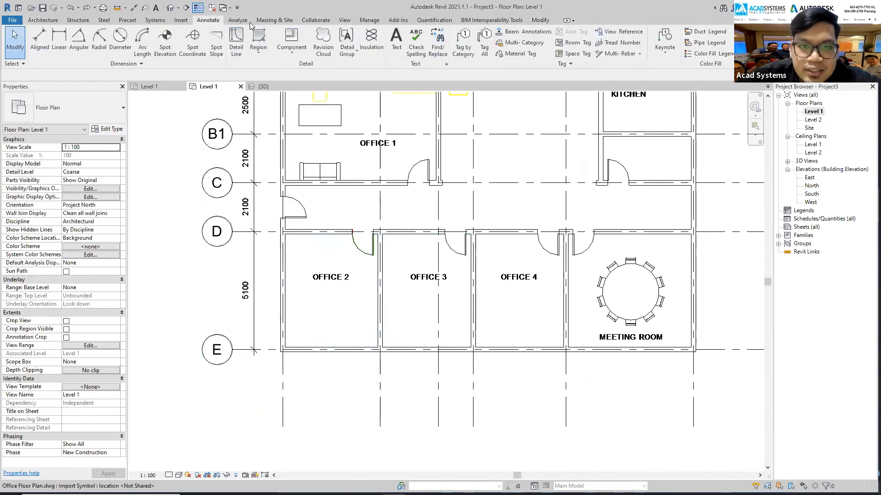
pyautogui.click(396, 40)
pyautogui.scroll(1, 383, 210)
pyautogui.scroll(-1, 383, 210)
pyautogui.click(416, 219)
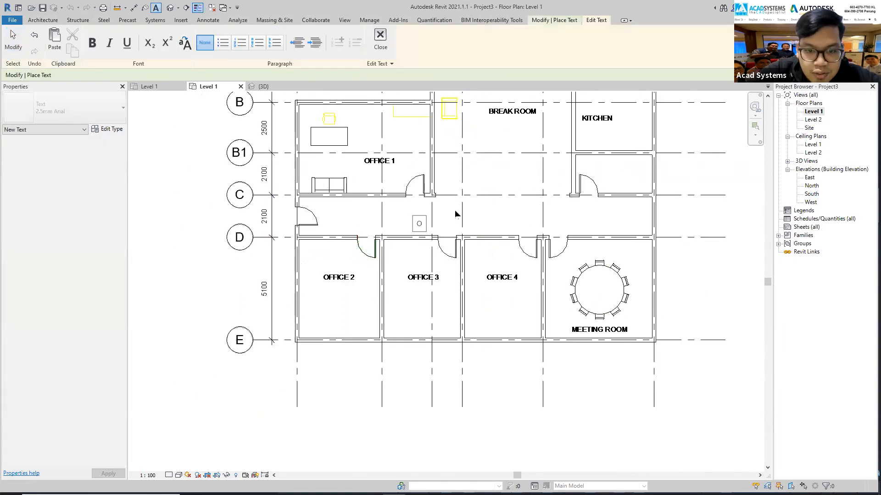
pyautogui.click(489, 204)
pyautogui.press('Escape')
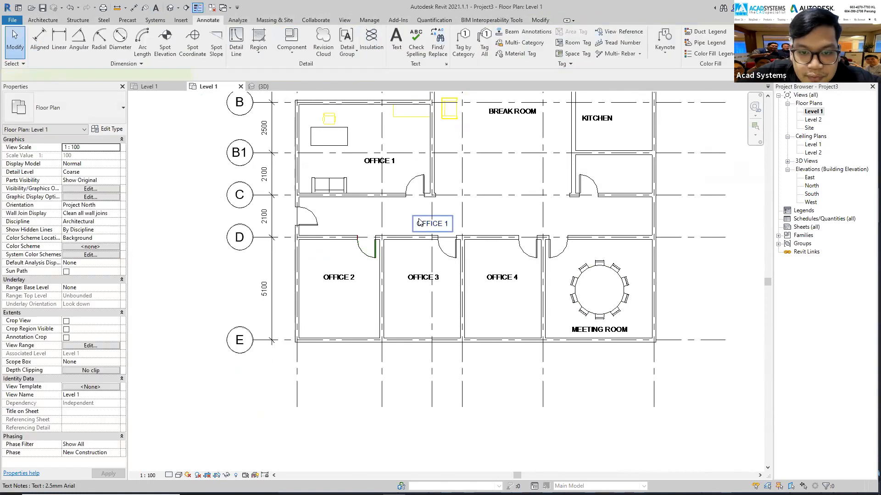
pyautogui.click(419, 223)
pyautogui.moveTo(419, 223); pyautogui.dragTo(367, 161)
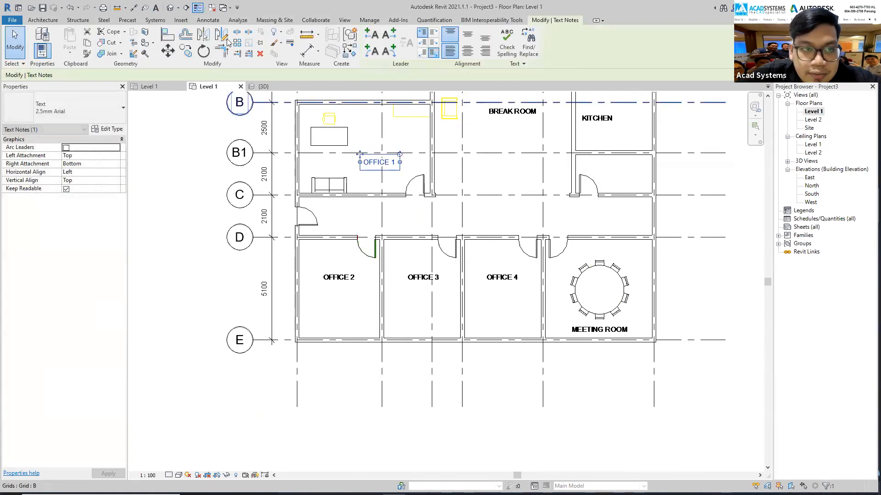
# - Copy the OFFICE 1 text note onto the linked labels of Office 2, Office 3, Office 4 and the Meeting Room
pyautogui.click(185, 51)
pyautogui.click(408, 164)
pyautogui.click(339, 277)
pyautogui.click(422, 277)
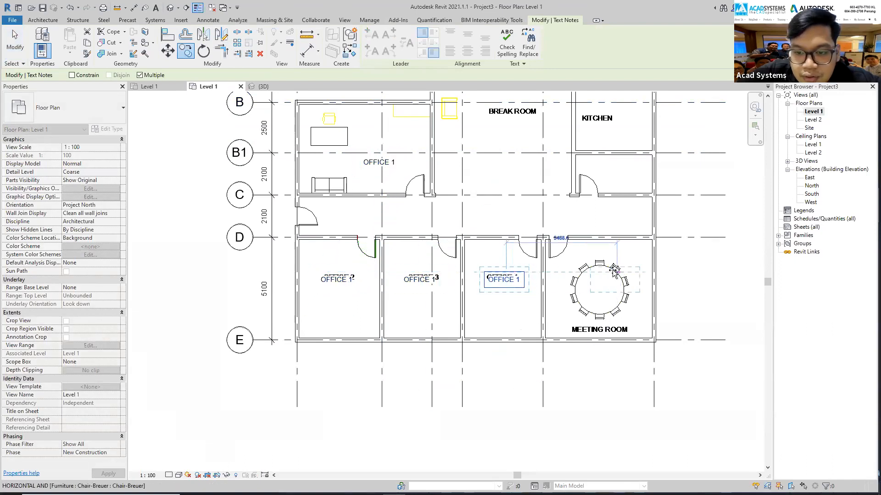
pyautogui.click(592, 322)
pyautogui.press('Escape')
pyautogui.press('Escape')
# - Change the copied text note in the Office 2 room to read OFFICE 2
pyautogui.scroll(2, 345, 281)
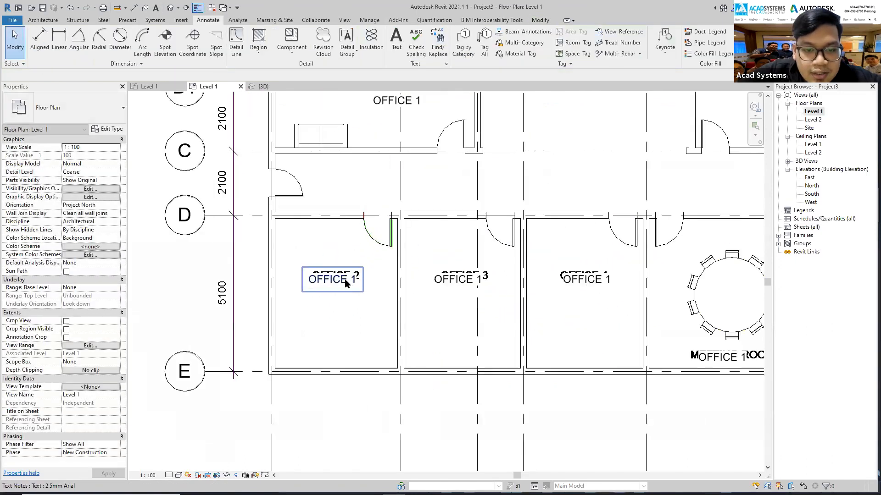
pyautogui.doubleClick(345, 284)
pyautogui.moveTo(350, 281); pyautogui.dragTo(362, 286)
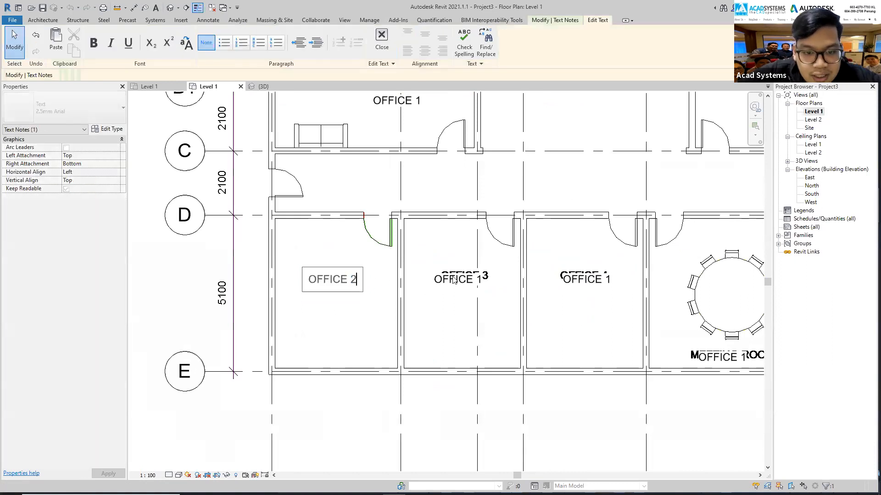
# - Change the copied text notes in the Office 3 and Office 4 rooms to read OFFICE 3 and OFFICE 4
pyautogui.click(453, 280)
pyautogui.doubleClick(479, 278)
pyautogui.moveTo(476, 278); pyautogui.dragTo(486, 285)
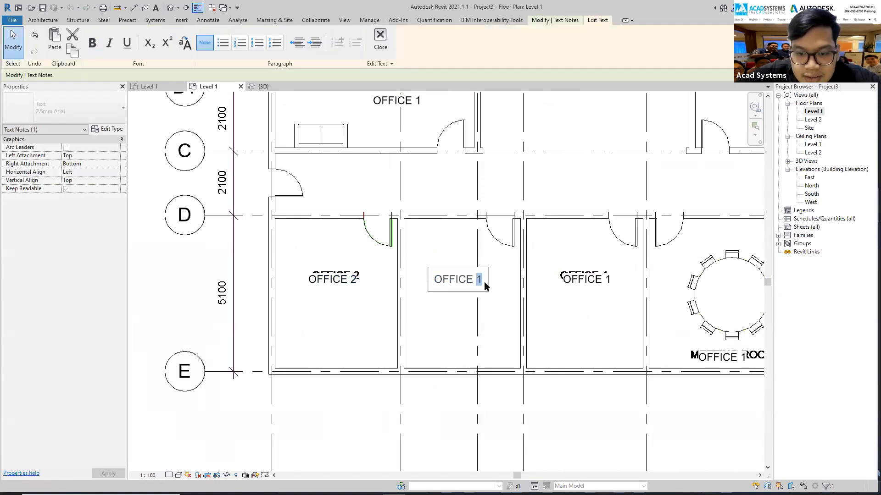
pyautogui.click(604, 279)
pyautogui.doubleClick(604, 280)
pyautogui.moveTo(604, 278); pyautogui.dragTo(621, 285)
# - Change the copied text note below the round table to read MEETING ROOM and align it with the linked label
pyautogui.scroll(-3, 460, 251)
pyautogui.scroll(3, 555, 294)
pyautogui.click(556, 309)
pyautogui.doubleClick(557, 310)
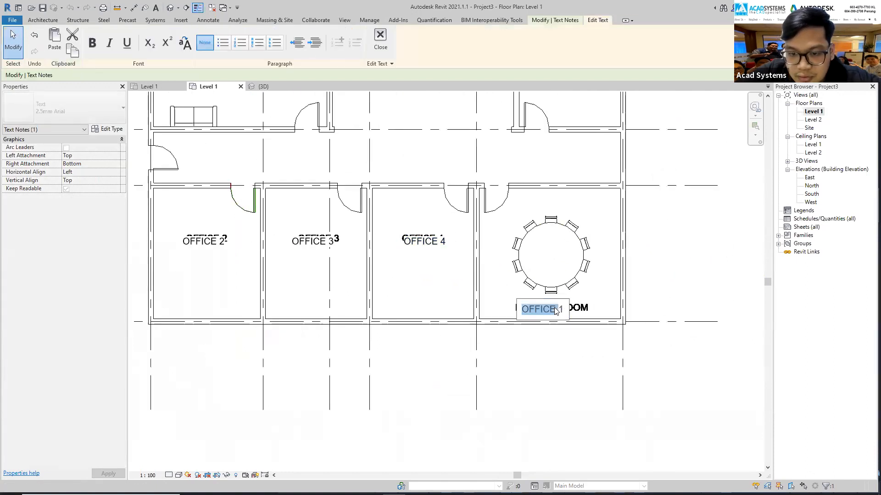
pyautogui.write('MEETING ROOM')
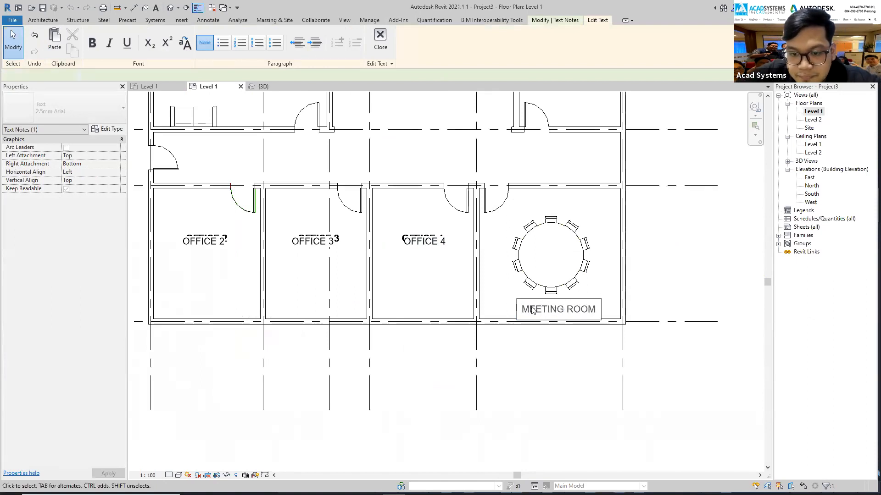
pyautogui.click(513, 310)
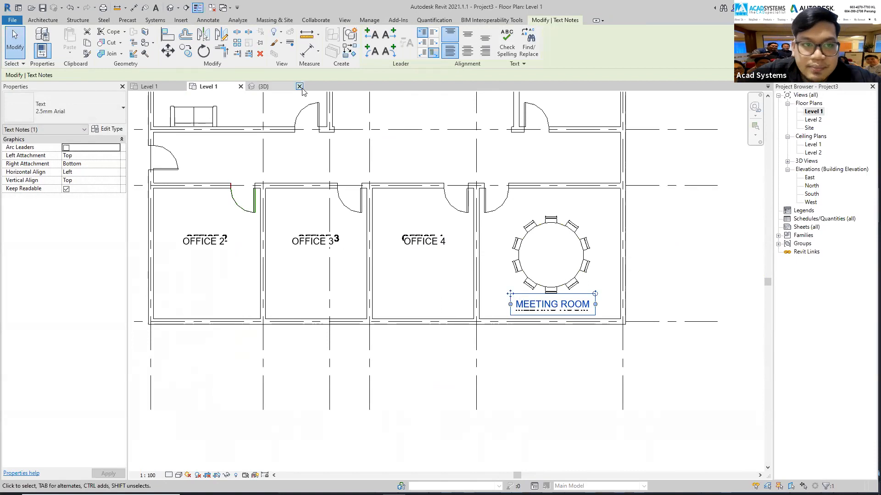
# - Copy the MEETING ROOM text note onto the linked break room label and change the copy to read BREAK ROOM
pyautogui.click(186, 51)
pyautogui.click(553, 305)
pyautogui.scroll(-3, 573, 312)
pyautogui.scroll(4, 505, 161)
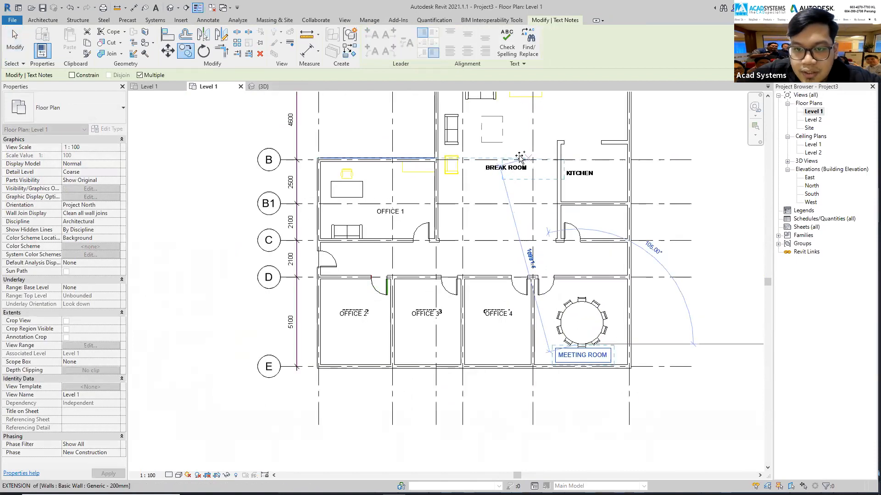
pyautogui.click(481, 167)
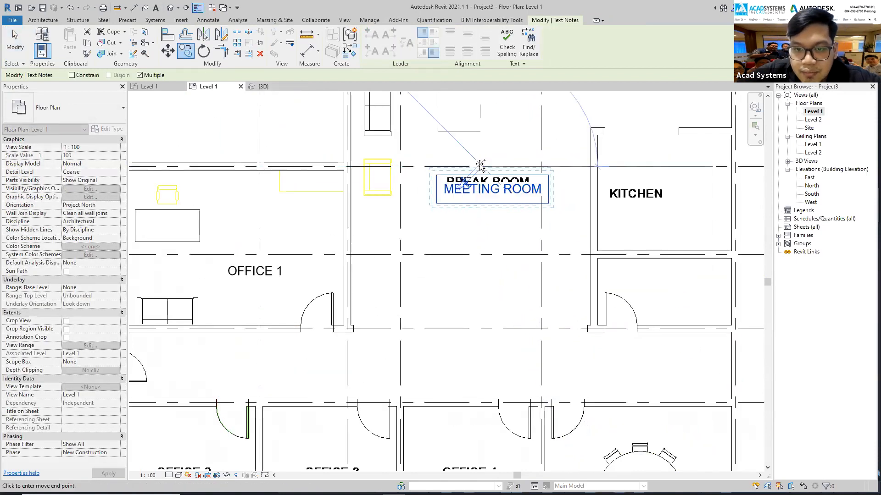
pyautogui.doubleClick(471, 189)
pyautogui.hotkey('ctrl', 'a')
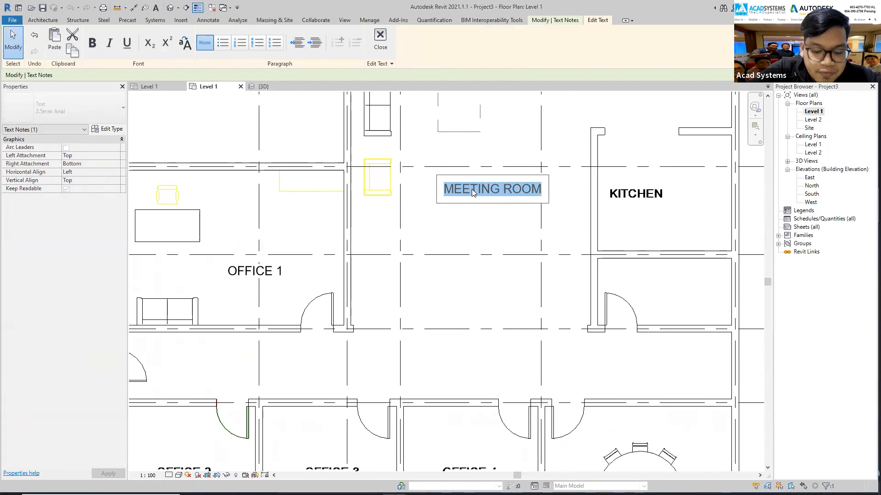
pyautogui.write('BREAK')
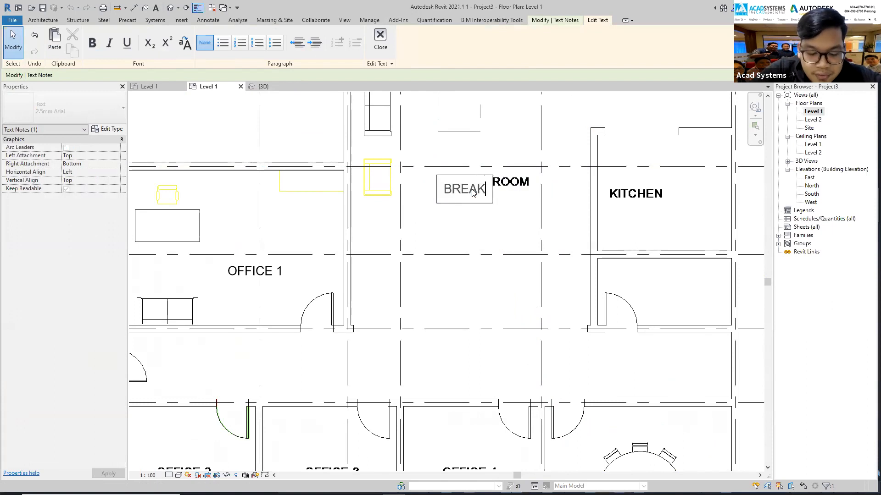
pyautogui.click(450, 167)
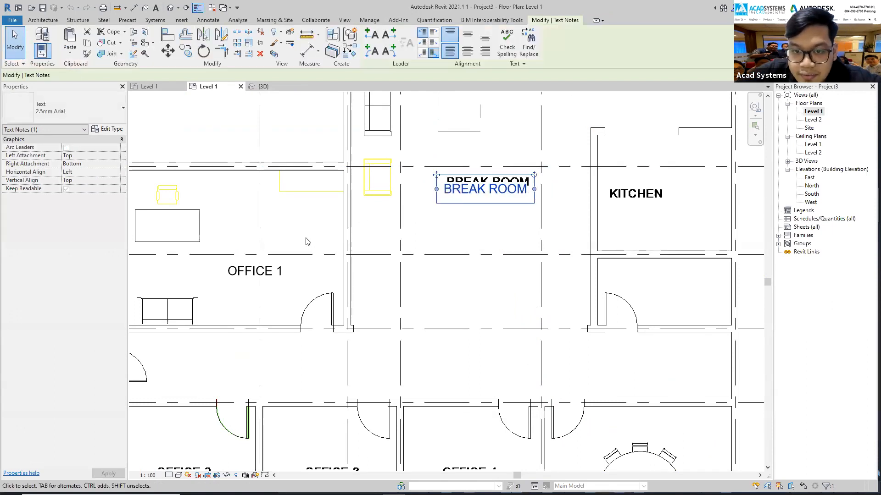
# - Copy the BREAK ROOM text note onto the linked kitchen label and change the copy to read KITCHEN
pyautogui.scroll(-1, 410, 190)
pyautogui.click(186, 51)
pyautogui.click(400, 222)
pyautogui.click(547, 222)
pyautogui.press('Escape')
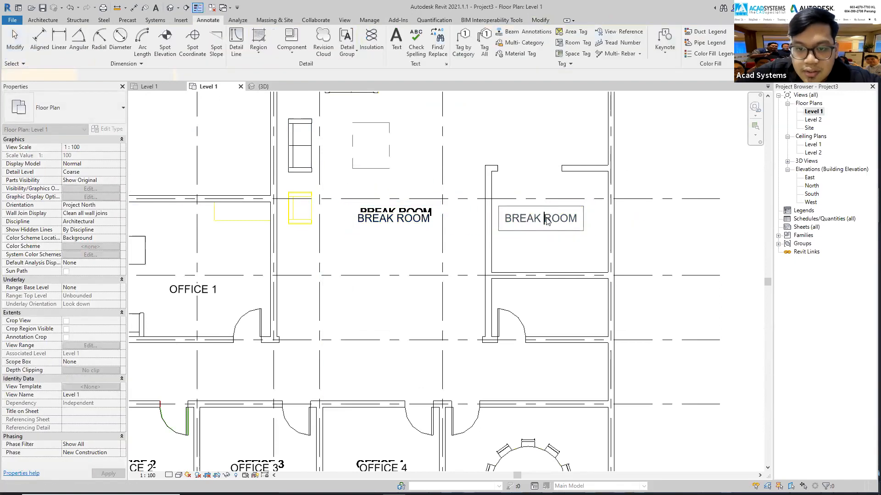
pyautogui.doubleClick(548, 222)
pyautogui.write('KITCHEN')
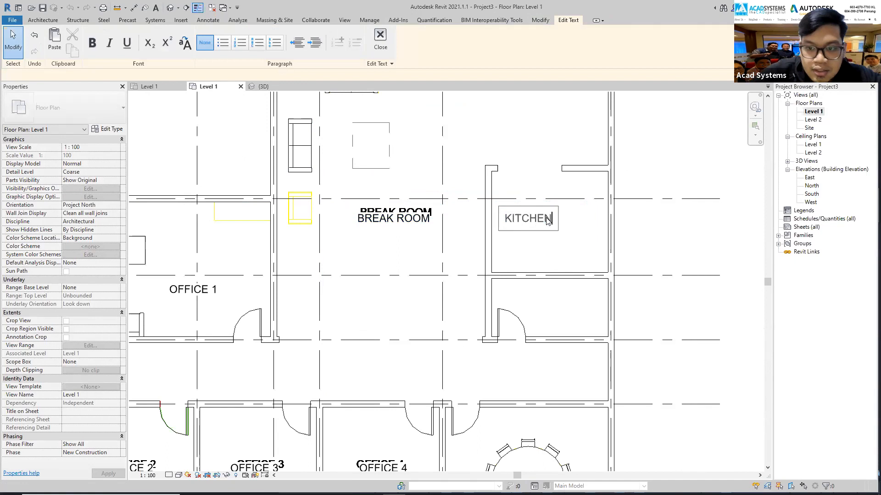
pyautogui.click(512, 151)
# - Check the Level 1 plan for the finished room labels and the linked furniture still without modelled components
pyautogui.scroll(-3, 574, 247)
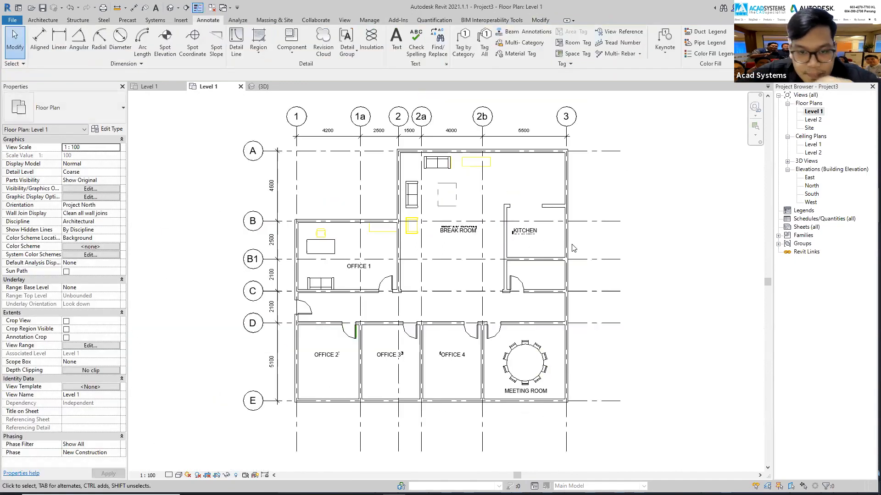
pyautogui.scroll(-1, 535, 225)
pyautogui.scroll(2, 532, 223)
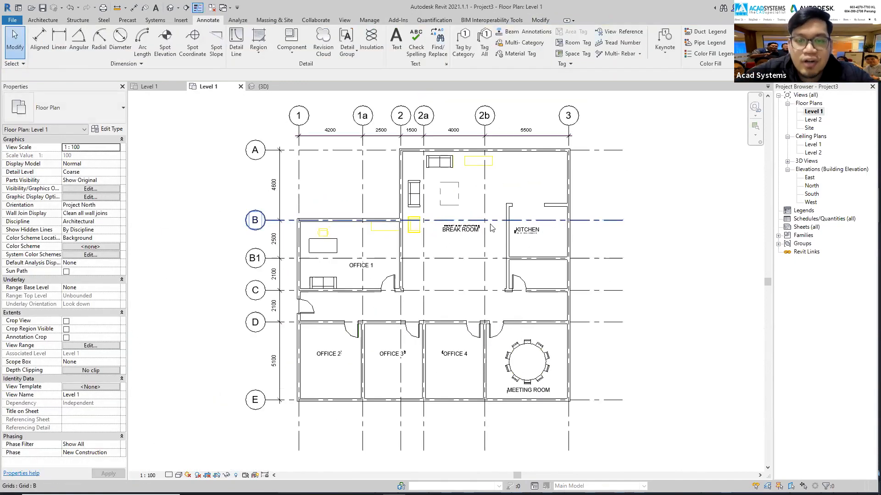
pyautogui.scroll(-1, 532, 224)
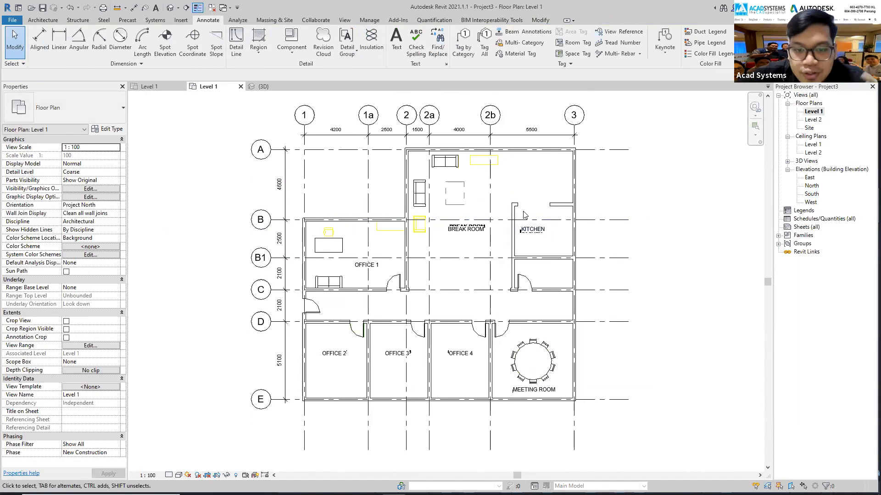
pyautogui.scroll(3, 427, 220)
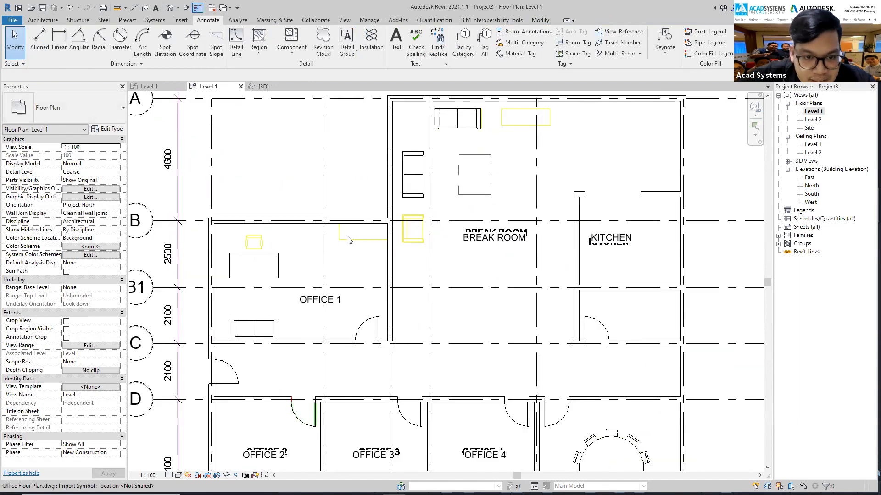
pyautogui.scroll(-1, 367, 270)
pyautogui.scroll(3, 367, 270)
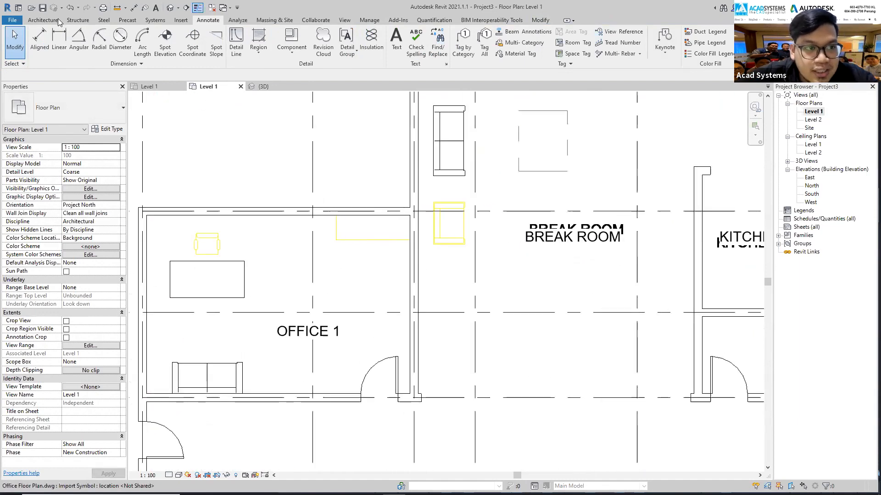
pyautogui.scroll(-4, 302, 139)
# - Load the Chair-Desk family from the Furniture Seating library folder for placement as a component
pyautogui.click(91, 42)
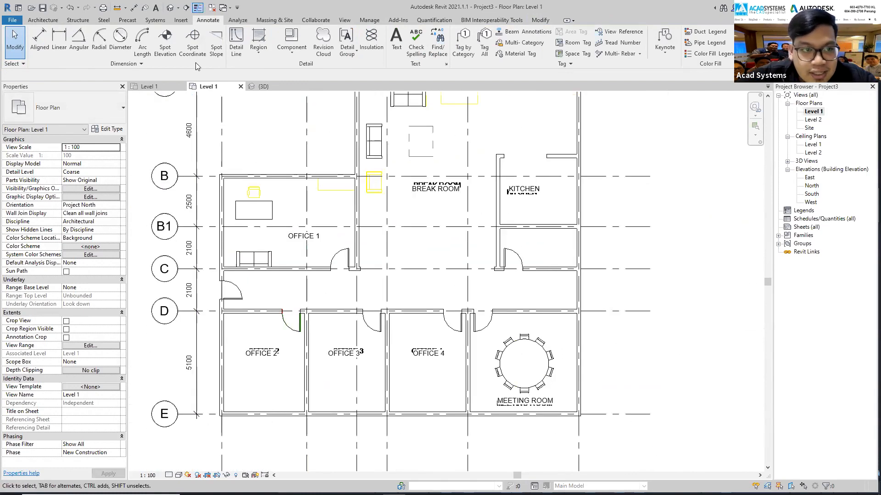
pyautogui.click(371, 40)
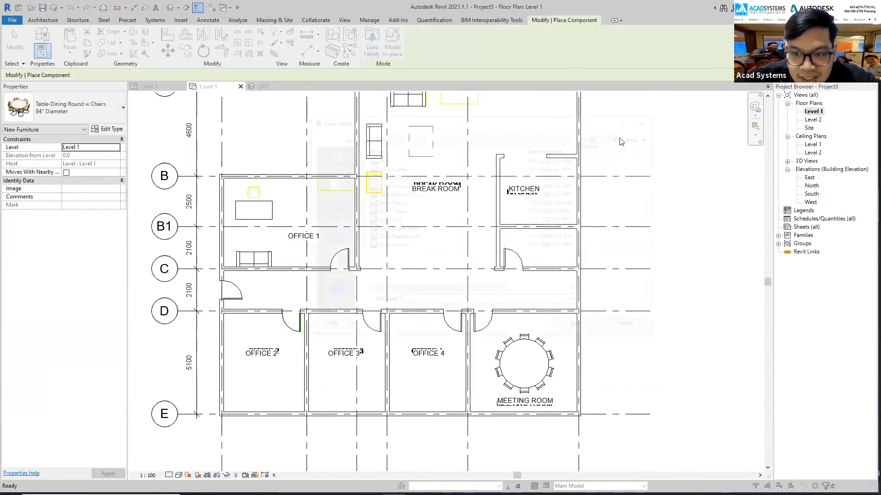
pyautogui.click(599, 137)
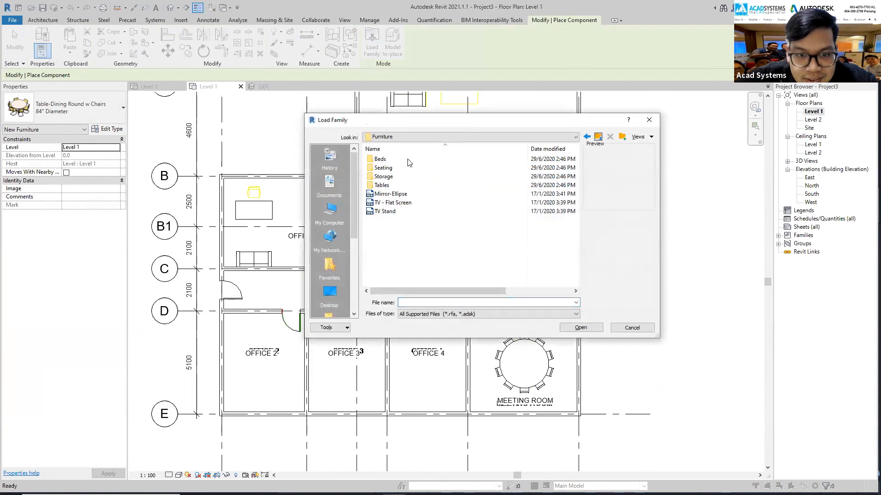
pyautogui.doubleClick(386, 168)
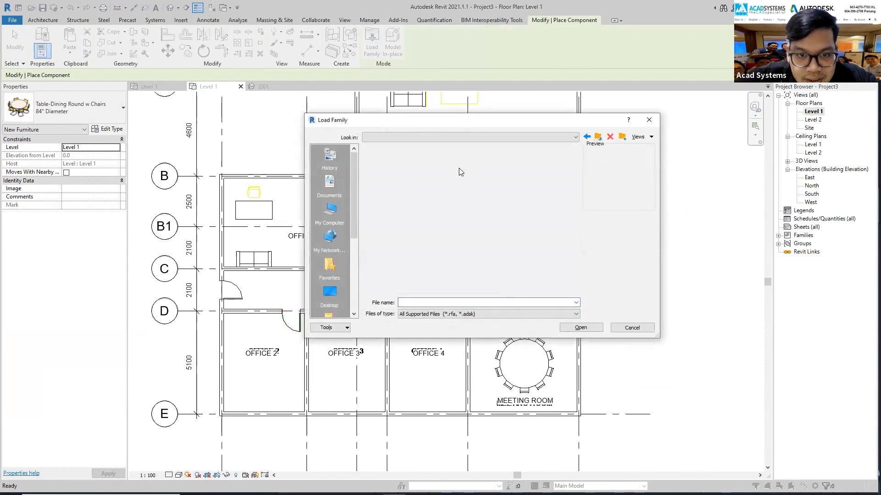
pyautogui.click(425, 169)
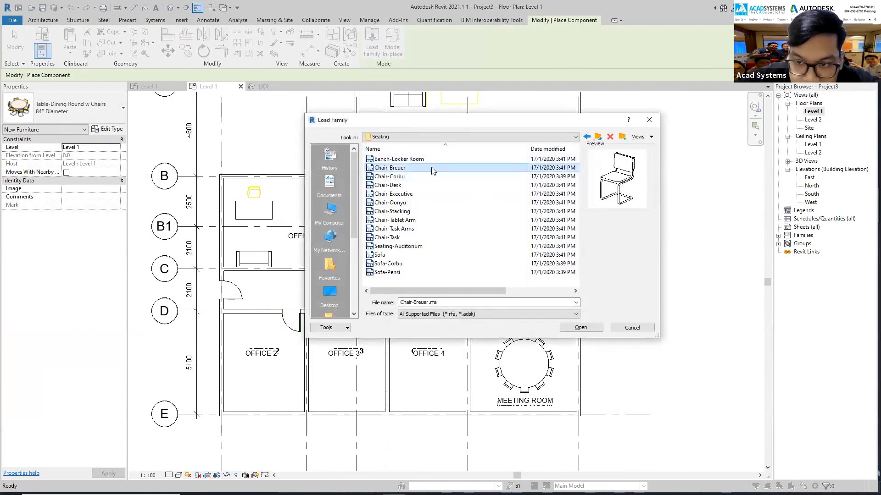
pyautogui.press('Down')
pyautogui.press('Down')
pyautogui.press('Down')
pyautogui.press('Down')
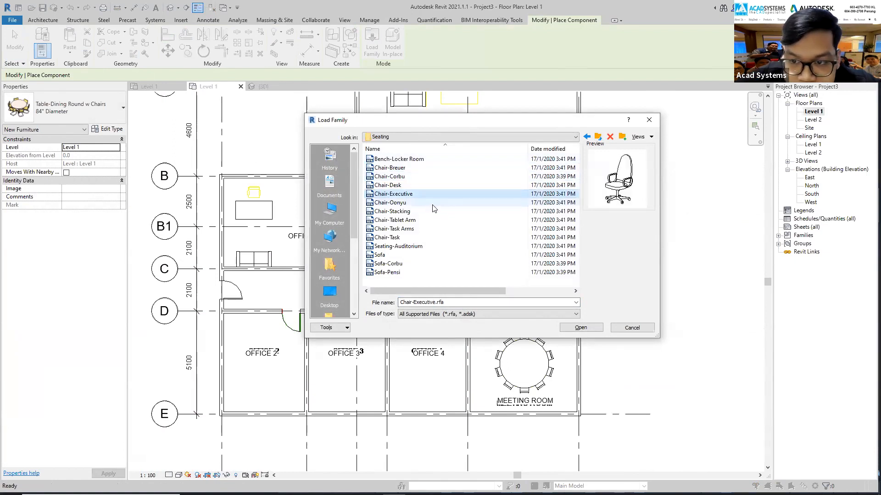
pyautogui.press('Up')
pyautogui.press('Up')
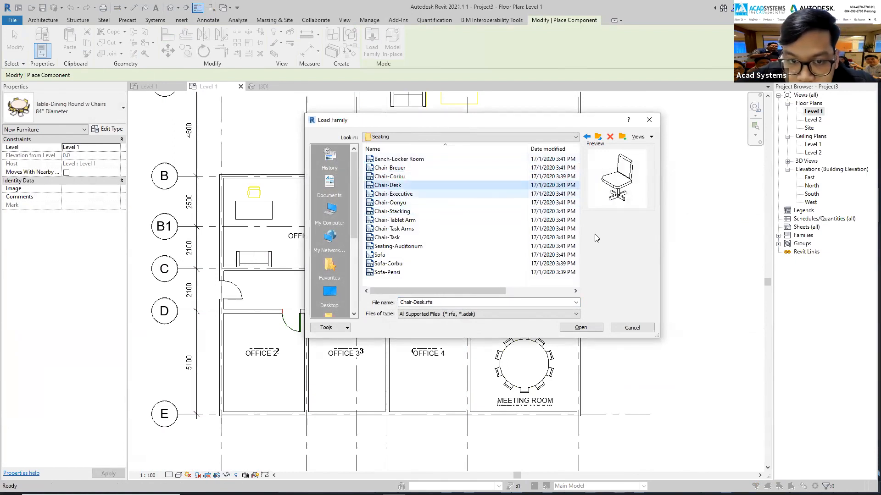
pyautogui.click(600, 328)
# - Place a Chair-Desk over the linked chair in Office 1, rotated to face the desk and centred on it
pyautogui.scroll(3, 253, 197)
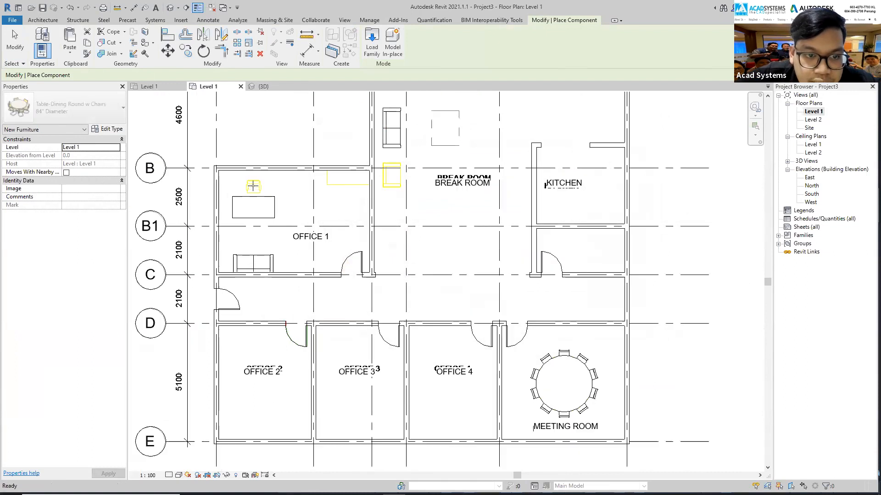
pyautogui.scroll(1, 253, 189)
pyautogui.press('space')
pyautogui.press('space')
pyautogui.press('space')
pyautogui.press('space')
pyautogui.press('space')
pyautogui.press('space')
pyautogui.press('space')
pyautogui.press('space')
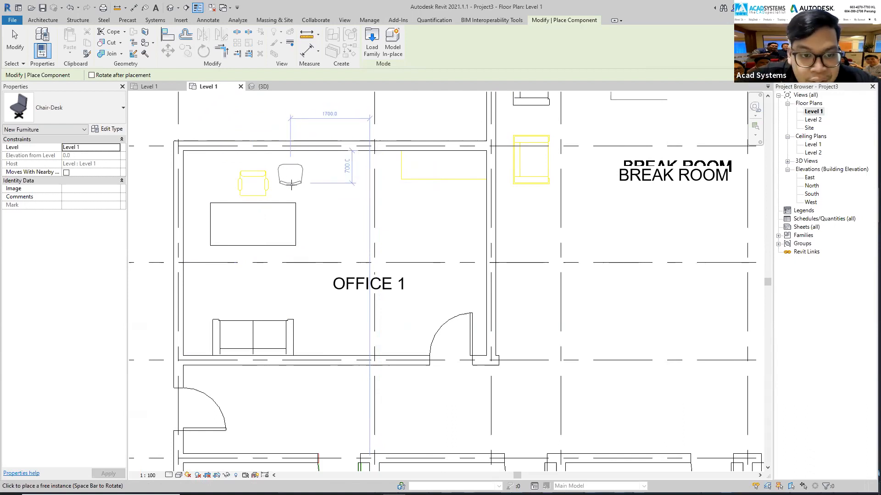
pyautogui.press('space')
pyautogui.press('space')
pyautogui.press('space')
pyautogui.press('space')
pyautogui.press('space')
pyautogui.press('space')
pyautogui.press('space')
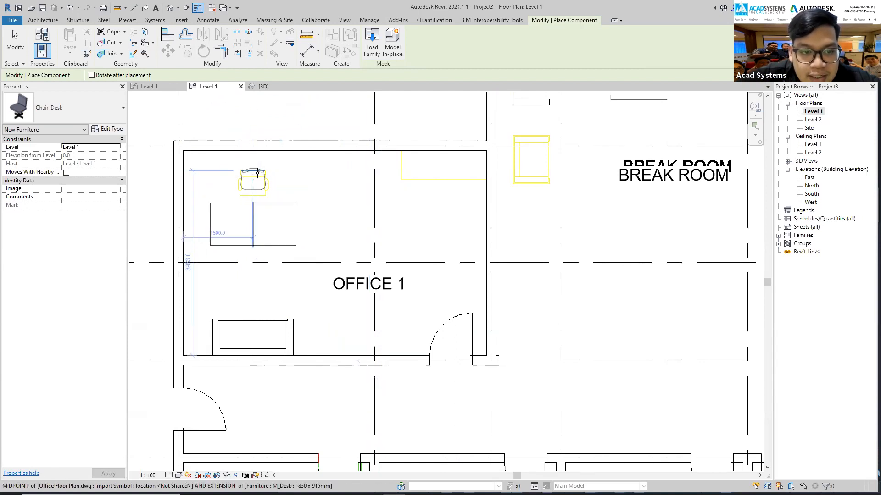
pyautogui.click(258, 174)
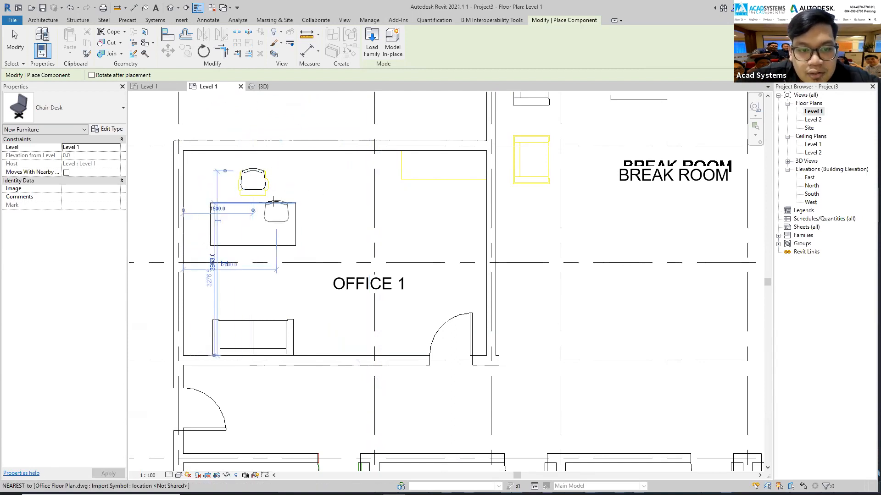
pyautogui.scroll(-4, 273, 202)
pyautogui.press('Escape')
pyautogui.press('Escape')
# - Open the default 3D view of Project3 to inspect the modelled walls, doors and furniture
pyautogui.scroll(-1, 352, 180)
pyautogui.scroll(4, 303, 177)
pyautogui.scroll(-4, 308, 174)
pyautogui.click(172, 8)
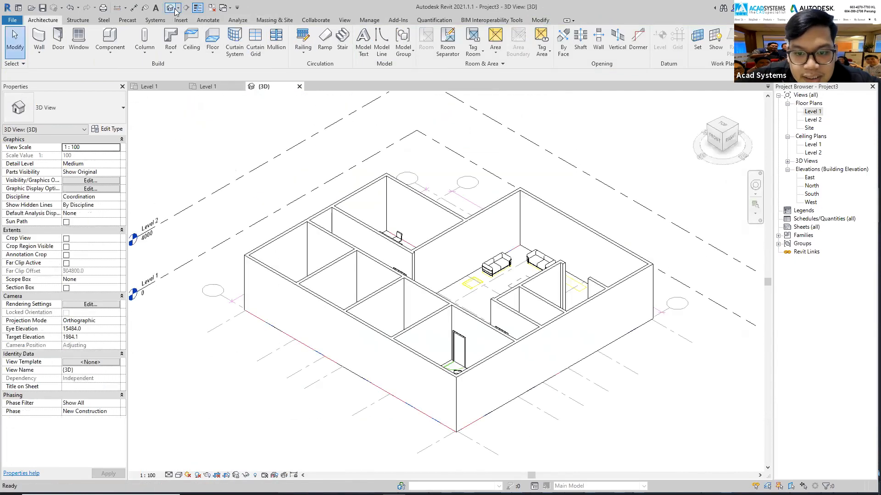
pyautogui.scroll(-2, 505, 319)
pyautogui.scroll(2, 514, 309)
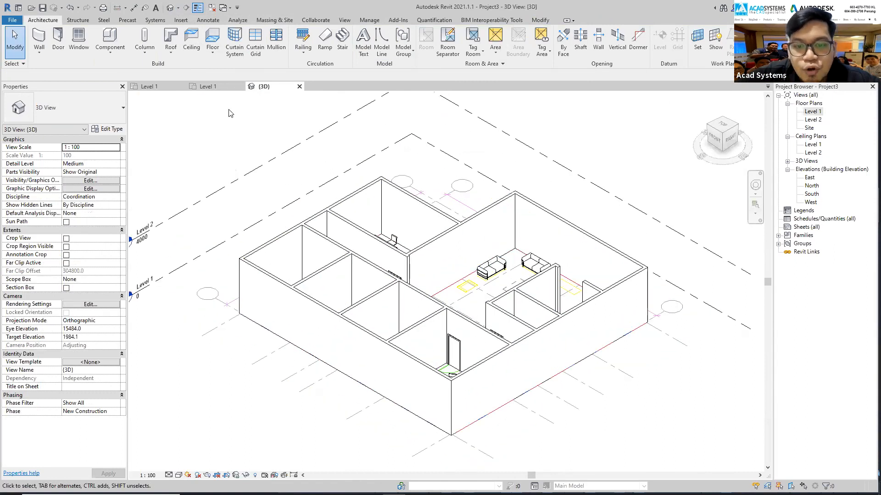
# - Switch to the Level 1 plan of the Office 3D project to examine its windows, furniture and room labels
pyautogui.click(162, 89)
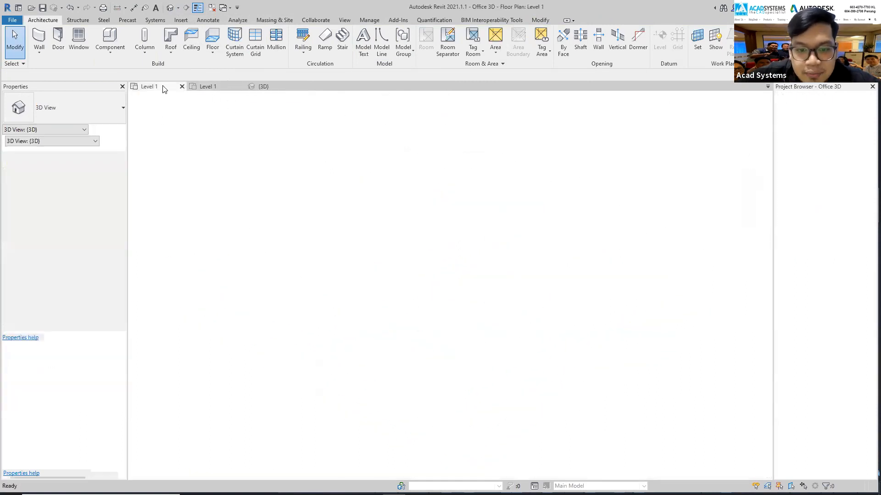
pyautogui.scroll(-3, 541, 247)
pyautogui.scroll(2, 542, 250)
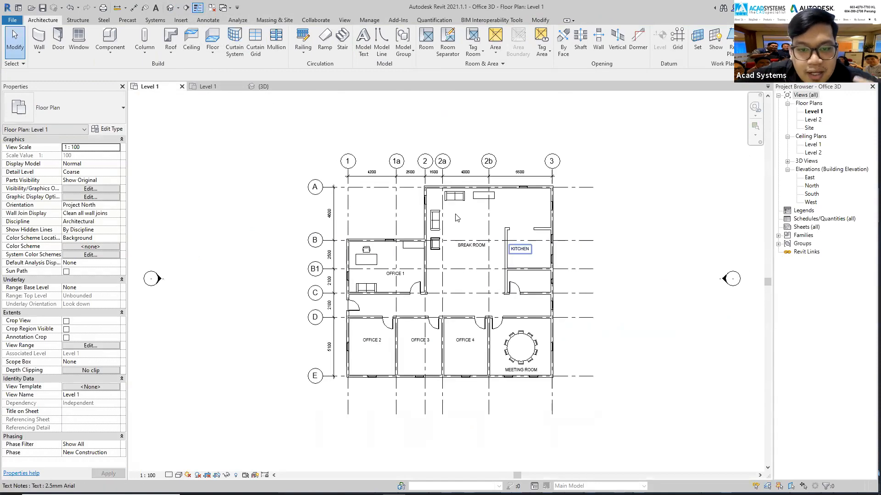
pyautogui.scroll(1, 508, 244)
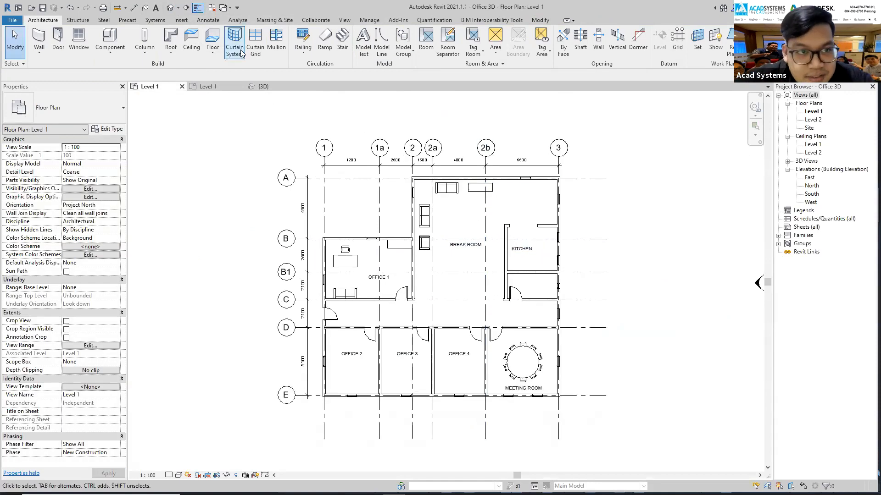
# - Open the default 3D view of the Office 3D project and inspect the model from the front
pyautogui.click(170, 8)
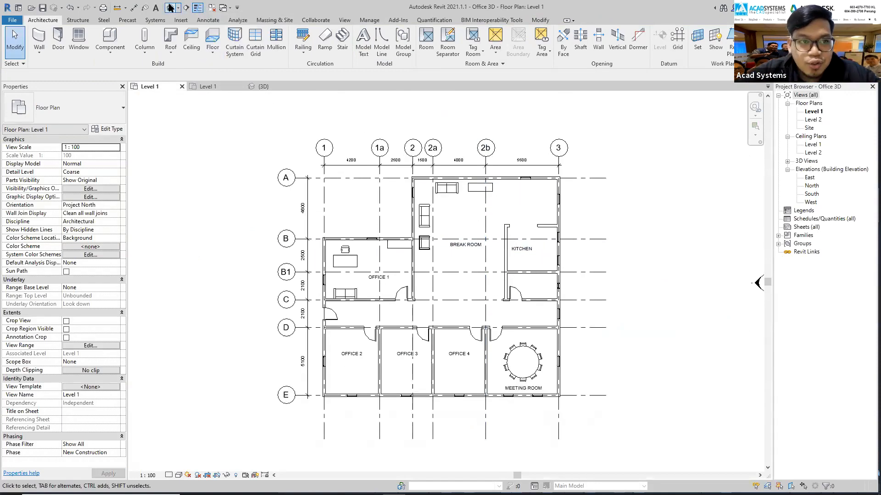
pyautogui.scroll(3, 517, 322)
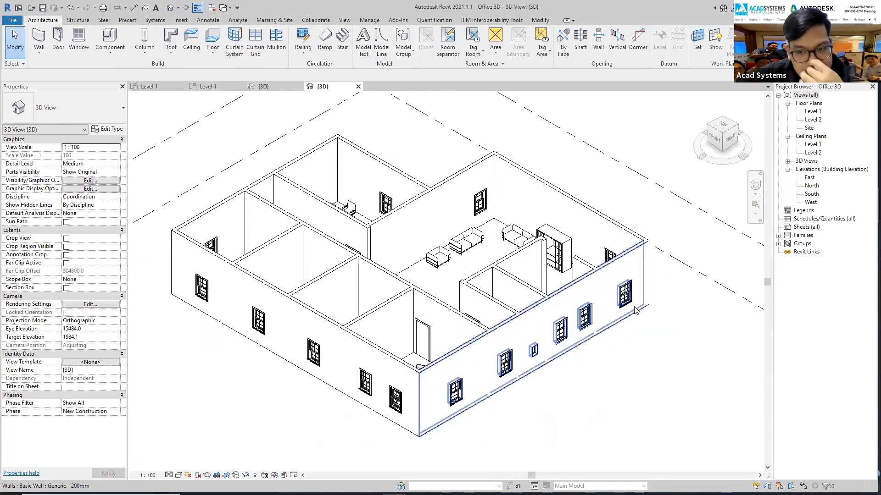
pyautogui.scroll(2, 535, 236)
pyautogui.scroll(-2, 569, 249)
pyautogui.keyDown('shift'); pyautogui.moveTo(441, 277); pyautogui.dragTo(566, 271, button='middle'); pyautogui.keyUp('shift')
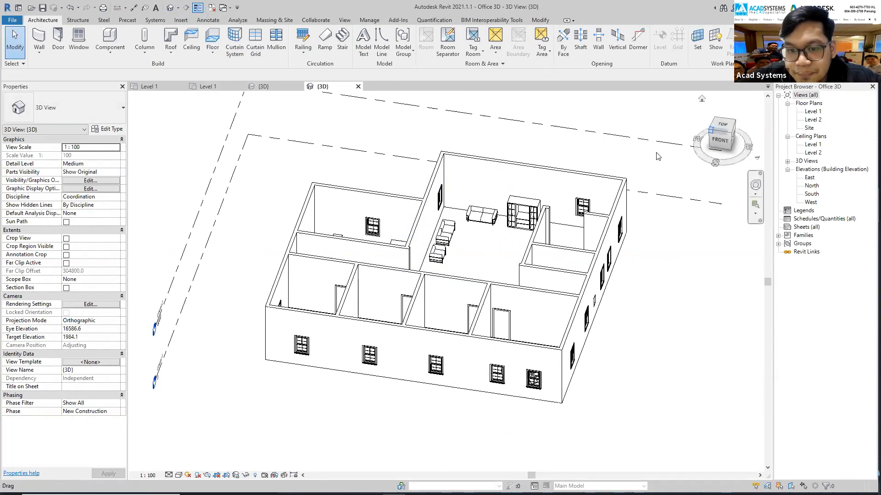
# - Orient the Office 3D model to an isometric corner view and examine its rooms, doors, windows and furniture
pyautogui.click(710, 132)
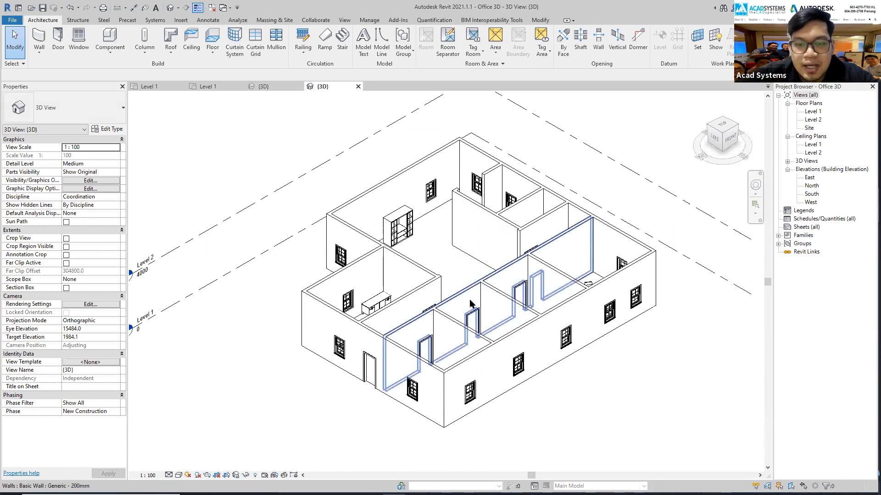
pyautogui.scroll(-3, 481, 275)
pyautogui.scroll(2, 476, 312)
pyautogui.scroll(3, 440, 321)
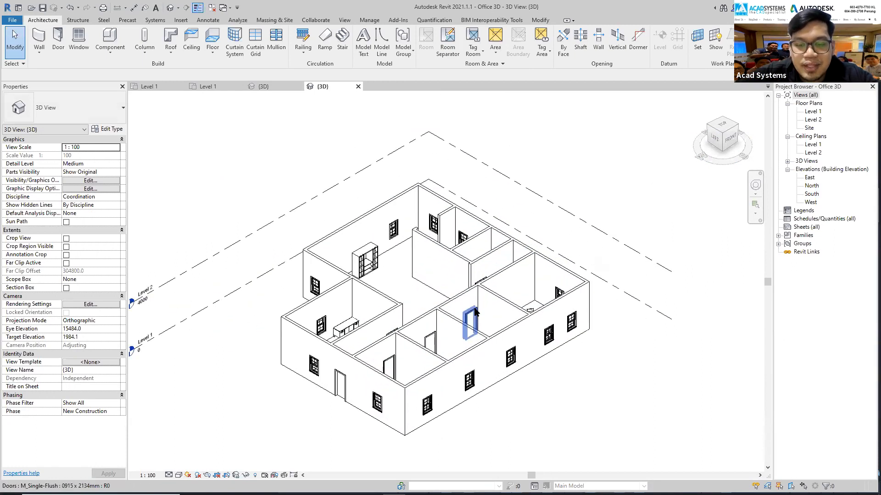
pyautogui.scroll(-1, 422, 321)
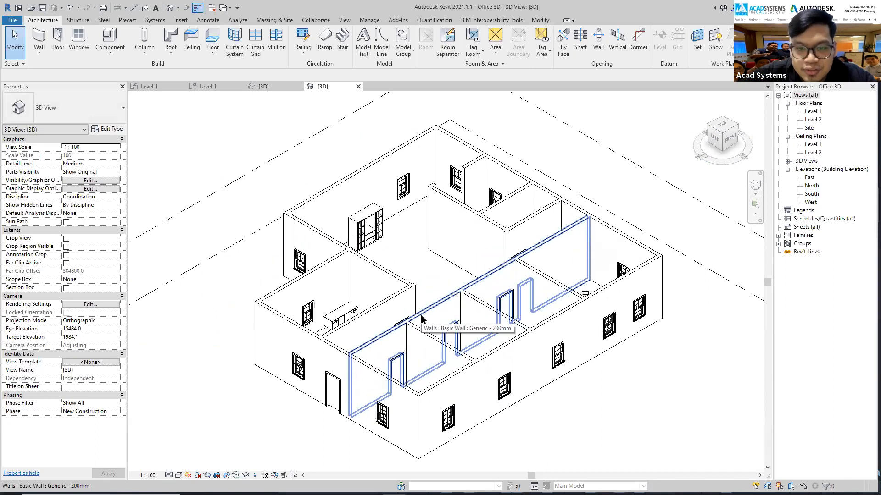
pyautogui.scroll(1, 454, 324)
pyautogui.scroll(-2, 426, 330)
pyautogui.scroll(1, 473, 306)
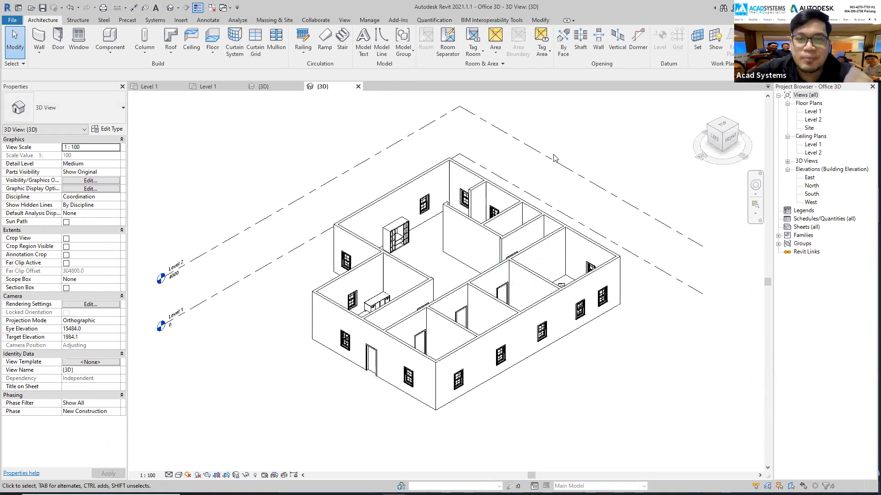
pyautogui.scroll(-1, 503, 257)
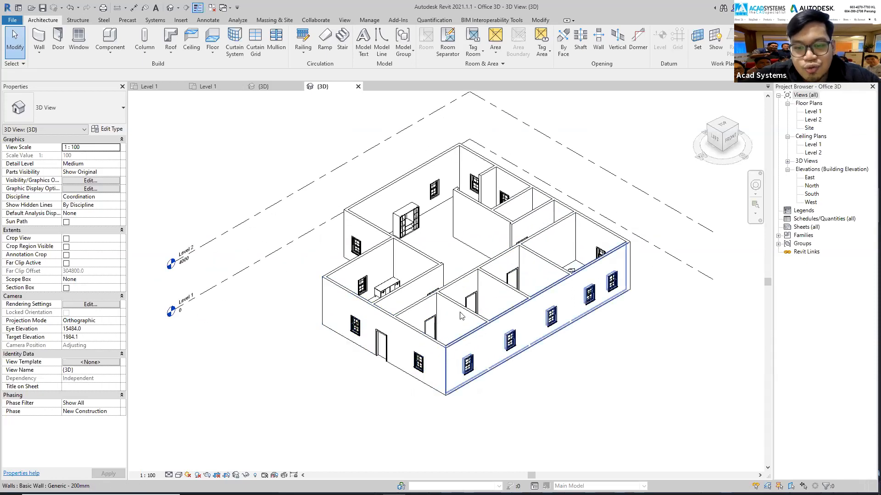
pyautogui.scroll(2, 459, 293)
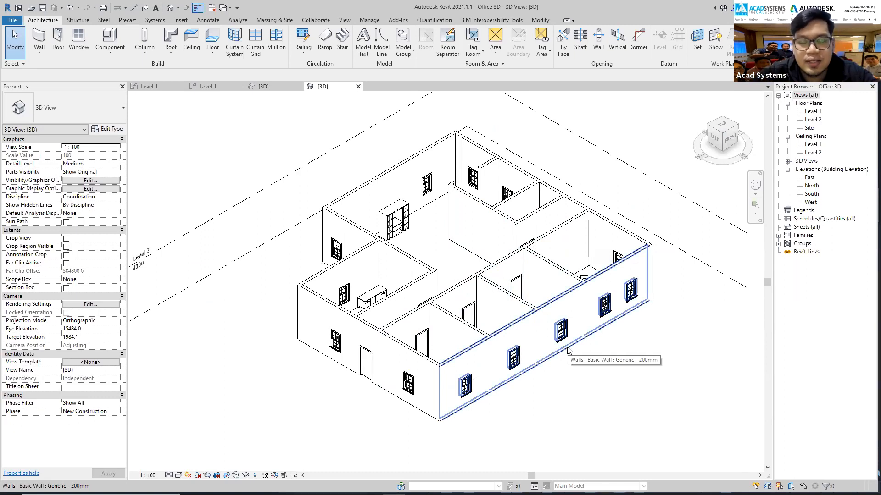
# - Switch to the slide presentation about the Autodesk Architecture, Engineering & Construction Collection
pyautogui.moveTo(698, 479)
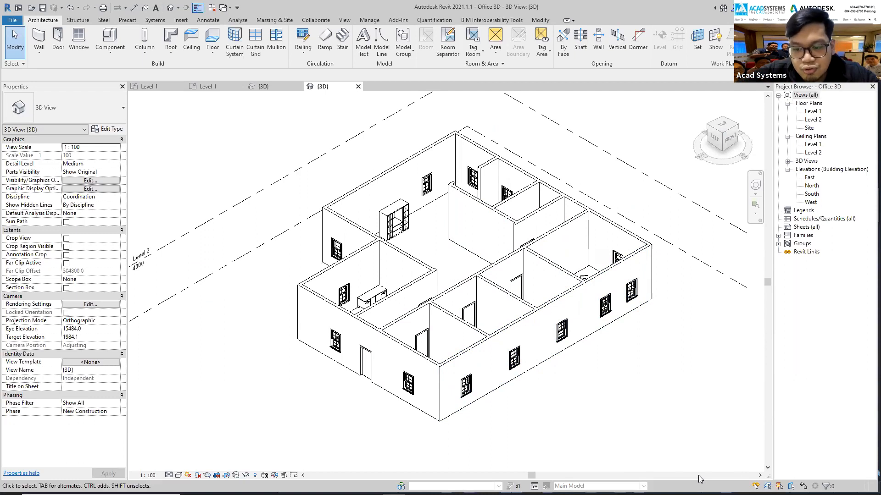
pyautogui.hotkey('alt', 'Tab')
pyautogui.click(557, 219)
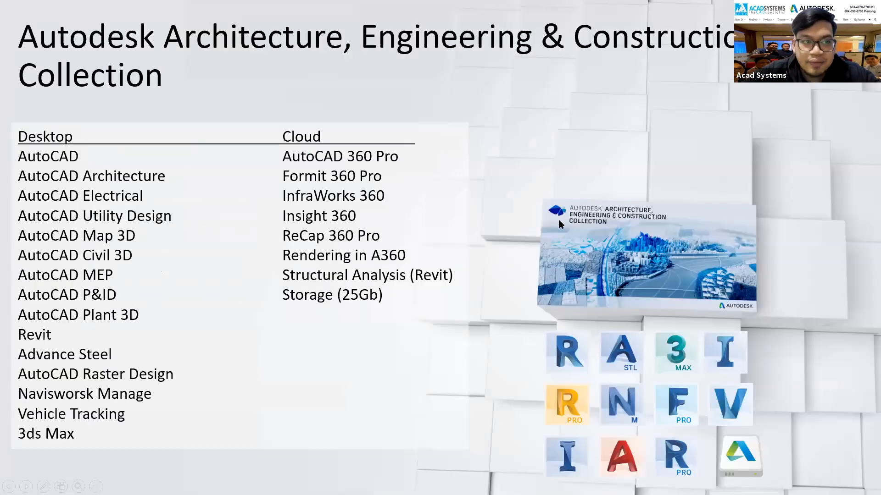
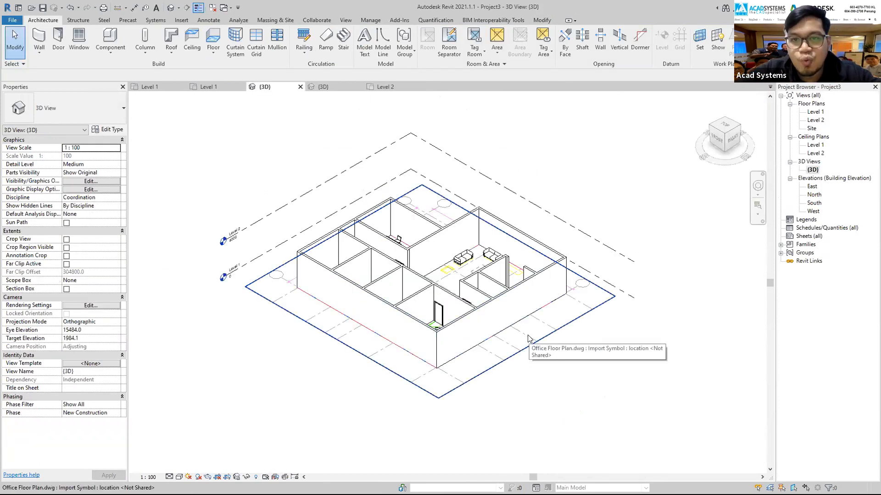
# - Set the base level of the linked Office Floor Plan.dwg to Level 2 and inspect its height in the Project3 3D view
pyautogui.click(528, 338)
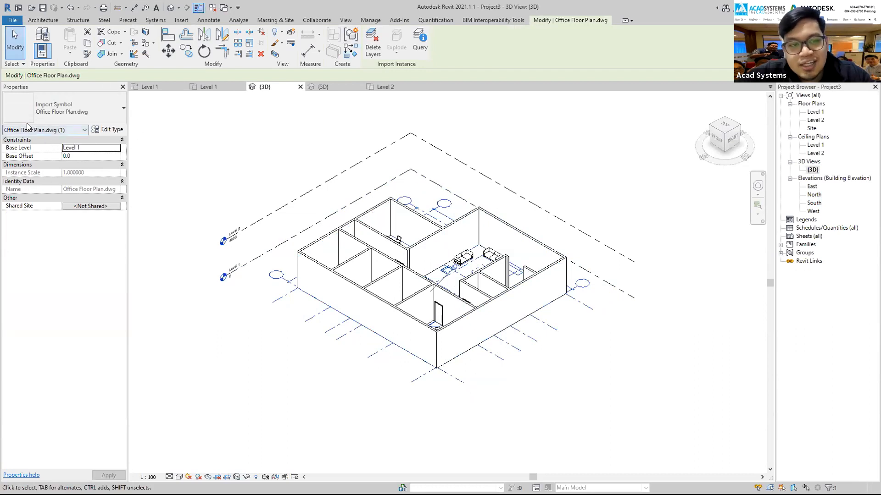
pyautogui.click(116, 149)
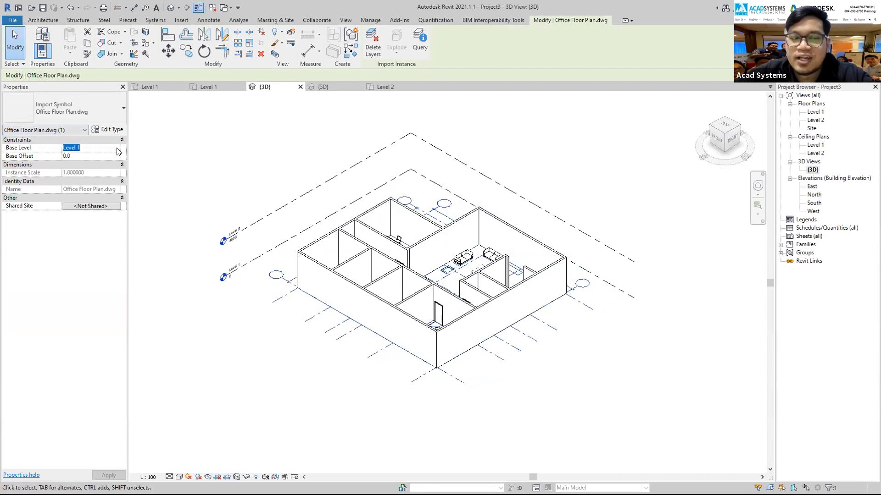
pyautogui.click(118, 151)
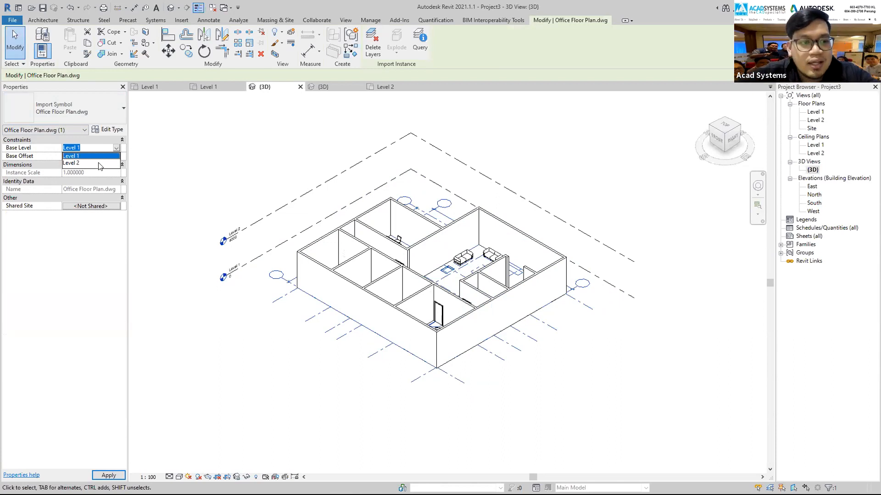
pyautogui.click(101, 163)
pyautogui.click(563, 145)
pyautogui.scroll(3, 517, 192)
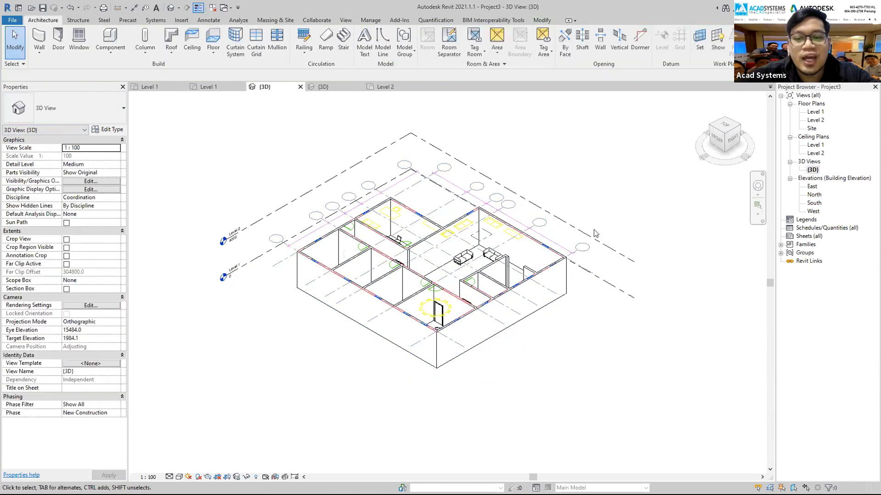
pyautogui.scroll(1, 495, 211)
pyautogui.scroll(-1, 548, 250)
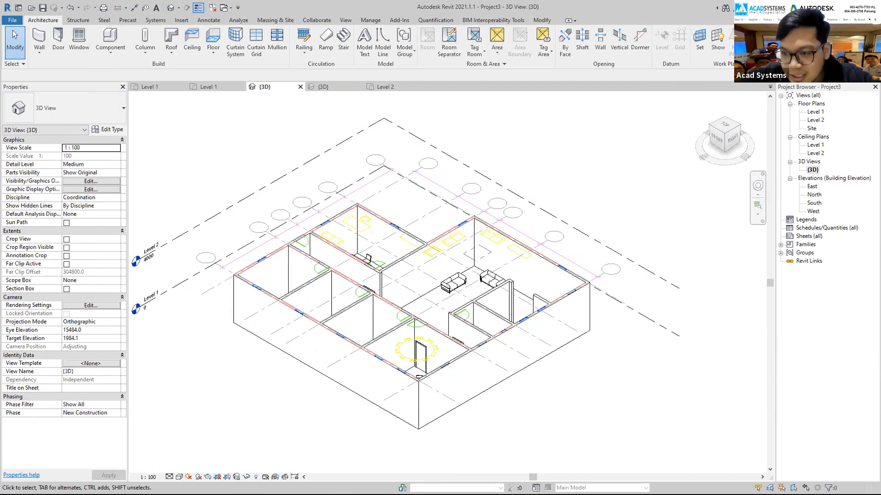
pyautogui.scroll(-2, 581, 273)
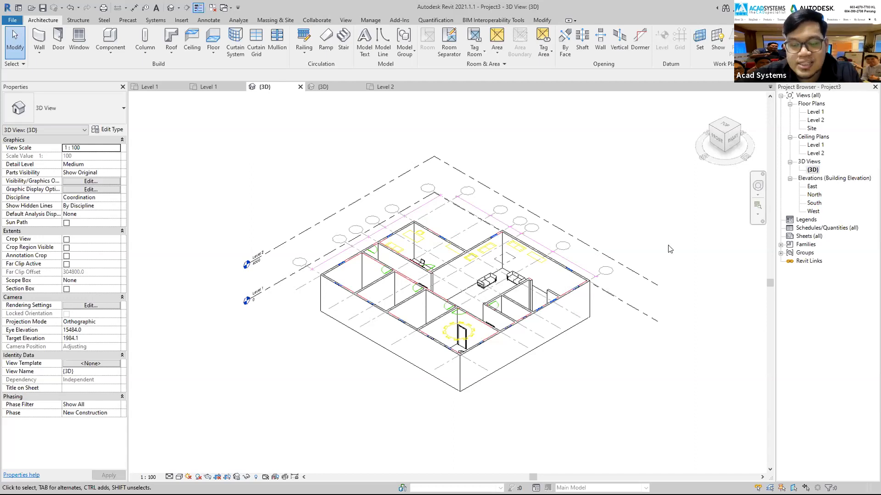
# - Try to link Office Floor Plan.dwg in the Level 2 floor plan, placed at Level 2 with Auto - Origin to Internal Origin positioning
pyautogui.doubleClick(816, 120)
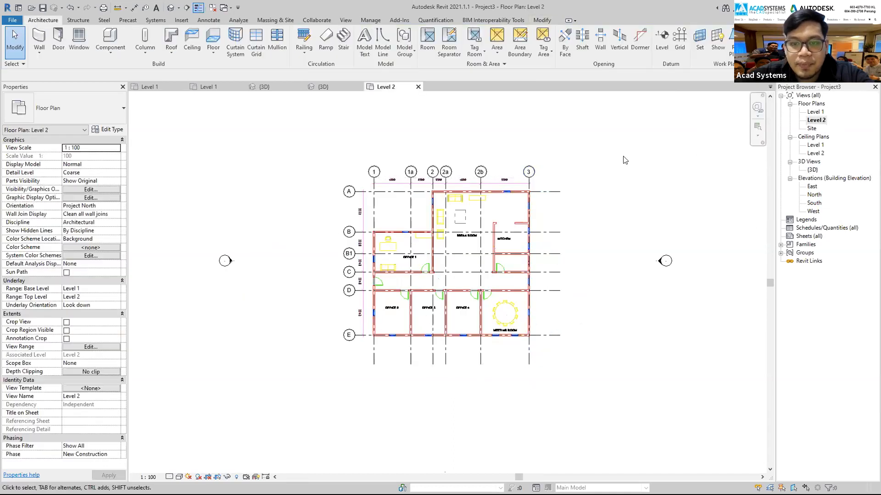
pyautogui.click(181, 20)
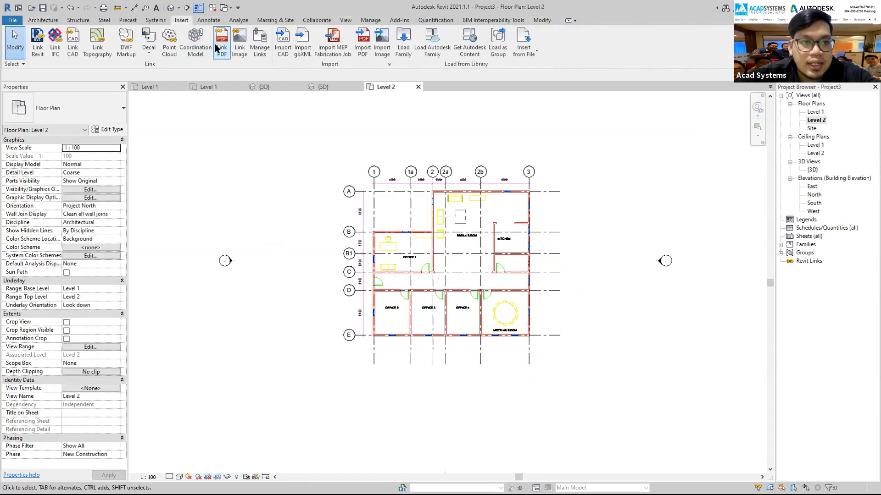
pyautogui.click(73, 41)
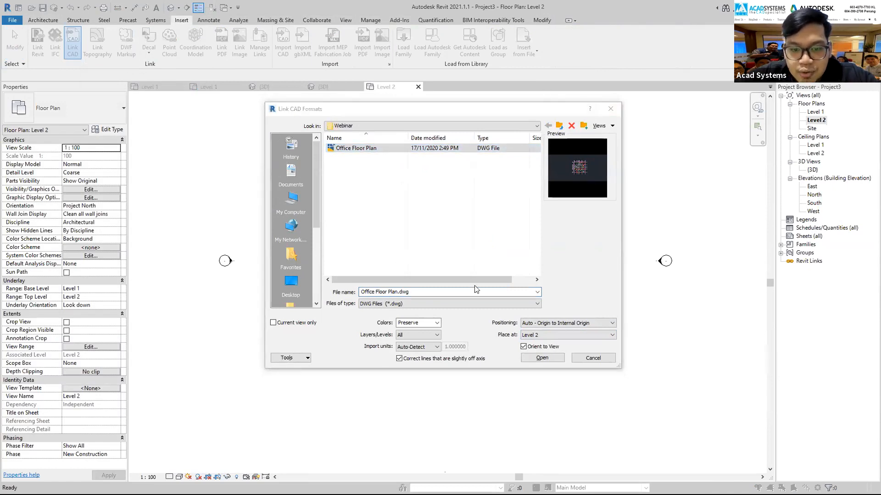
pyautogui.click(538, 336)
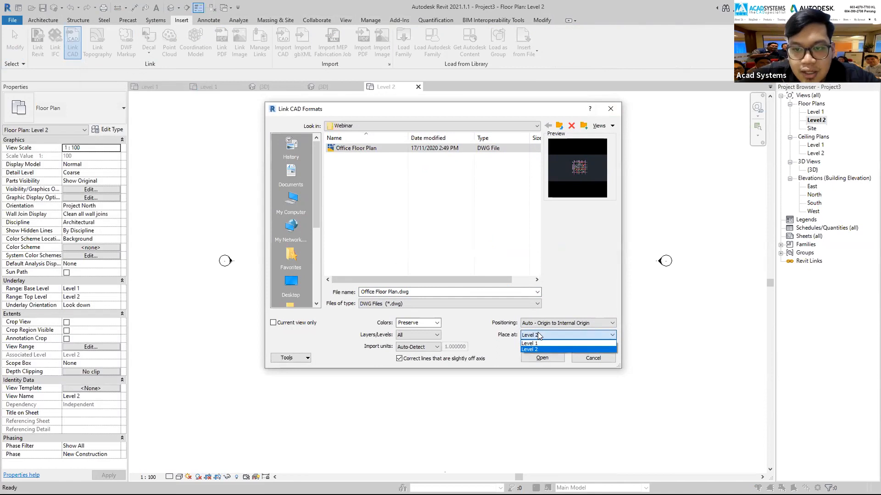
pyautogui.click(532, 350)
pyautogui.click(532, 335)
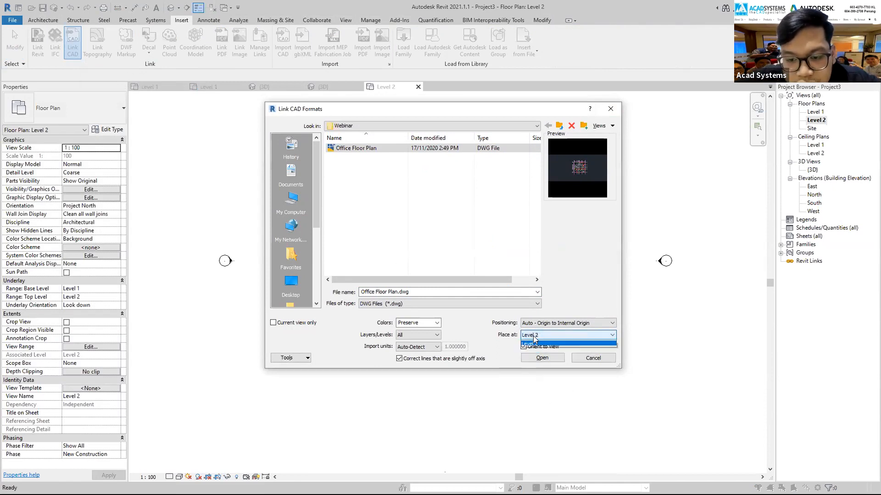
pyautogui.click(541, 342)
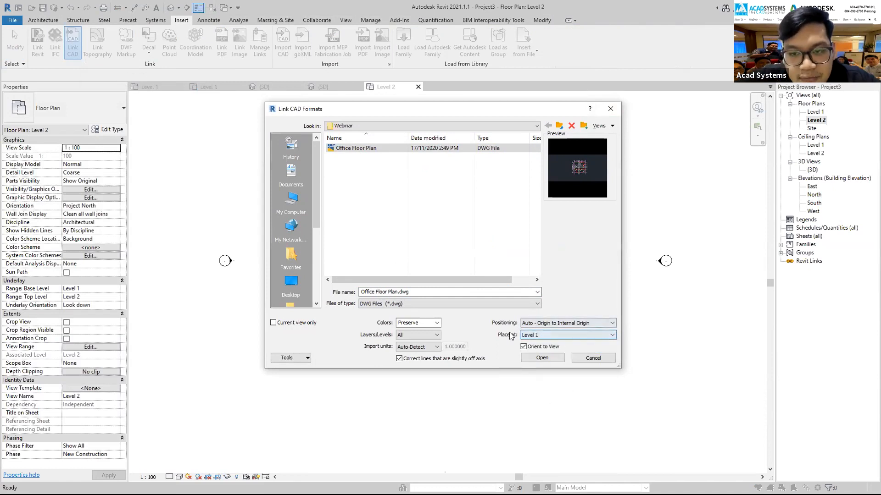
pyautogui.click(535, 337)
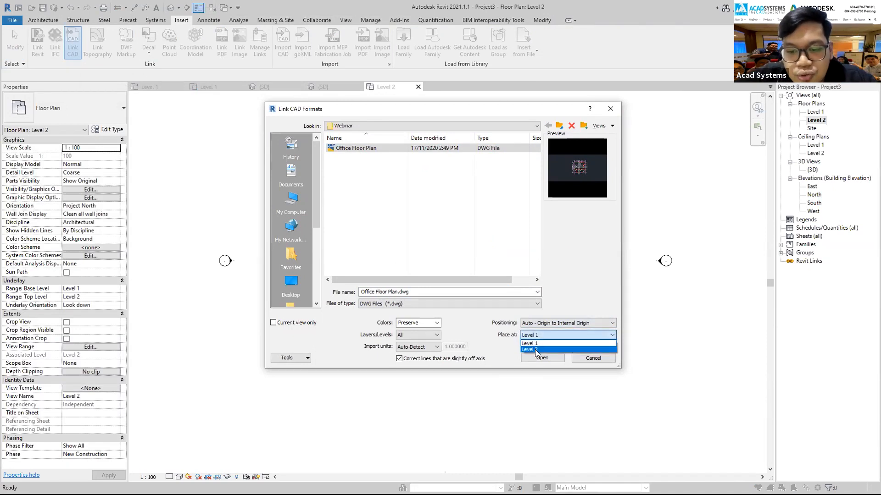
pyautogui.click(534, 350)
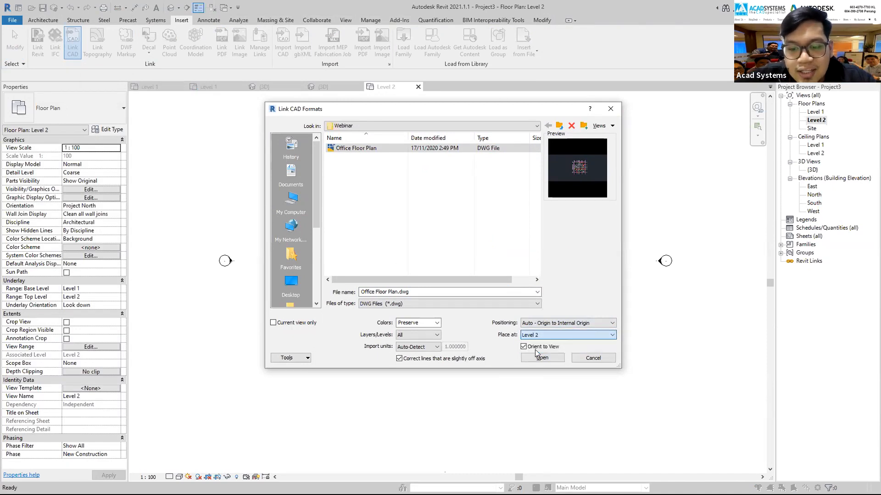
pyautogui.click(542, 357)
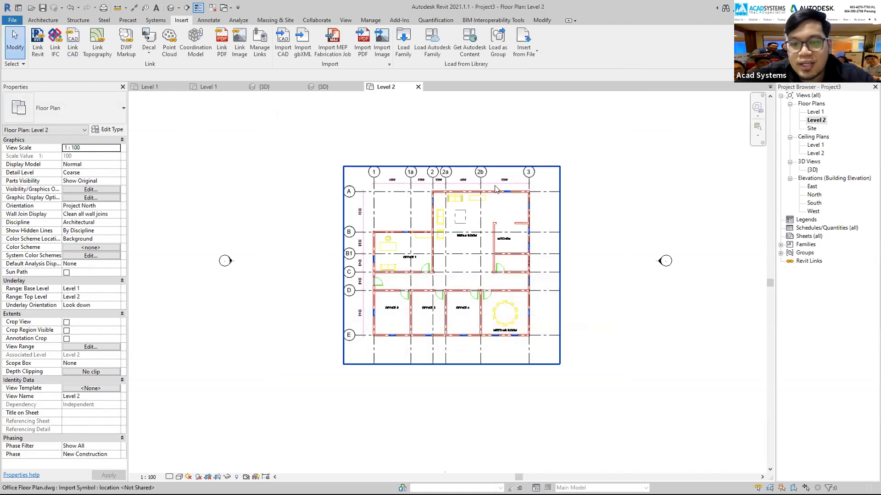
pyautogui.click(534, 188)
pyautogui.click(604, 238)
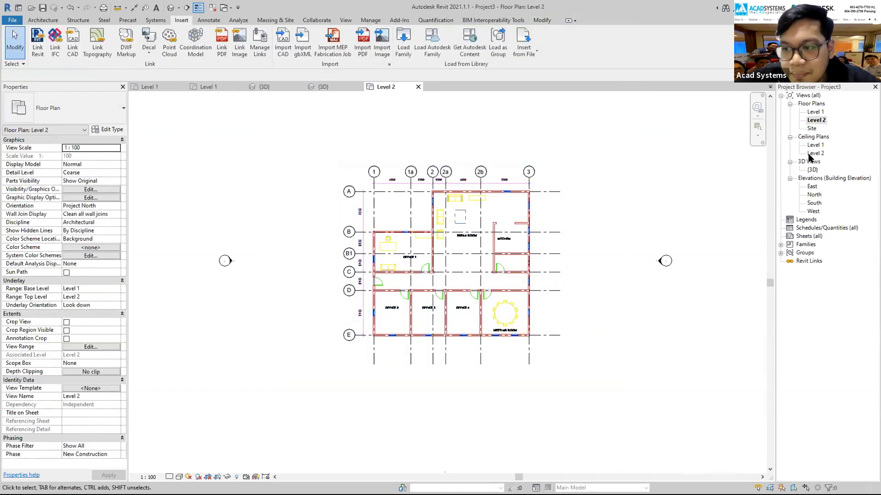
# - Open the default 3D view of Project3 and set the base level of the linked Office Floor Plan.dwg to Level 1
pyautogui.doubleClick(812, 170)
pyautogui.click(555, 238)
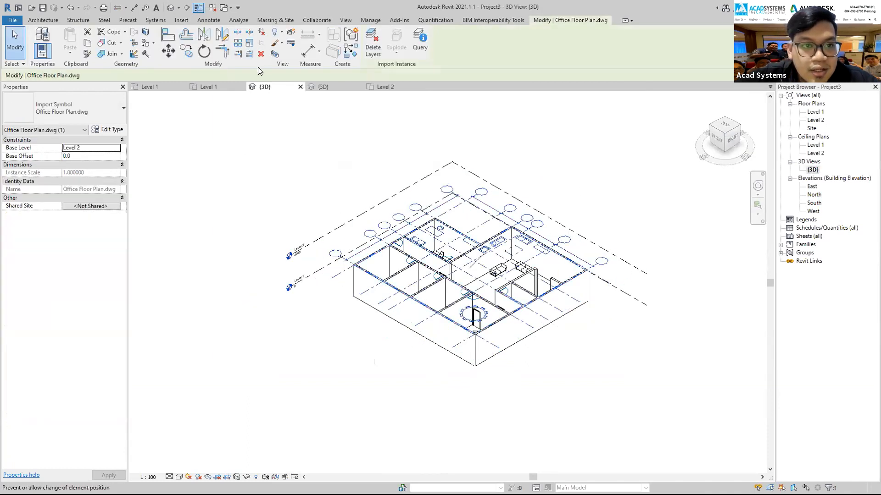
pyautogui.click(91, 148)
pyautogui.click(117, 147)
pyautogui.click(100, 162)
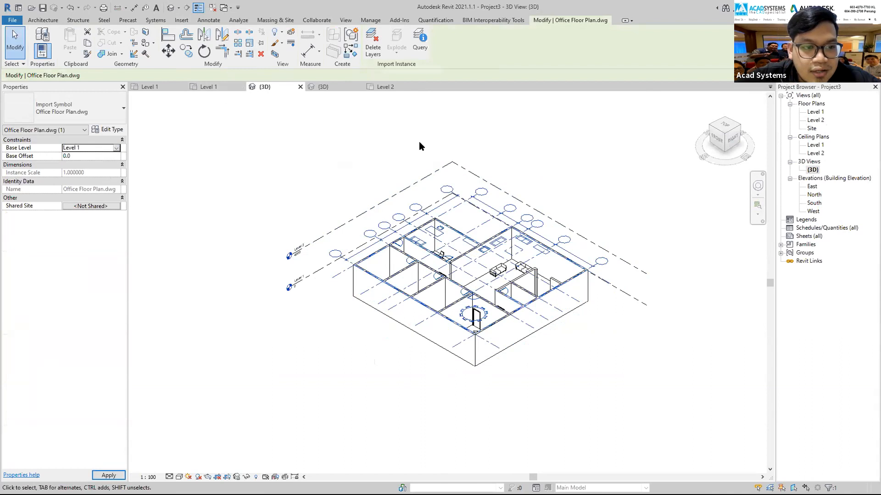
pyautogui.click(629, 430)
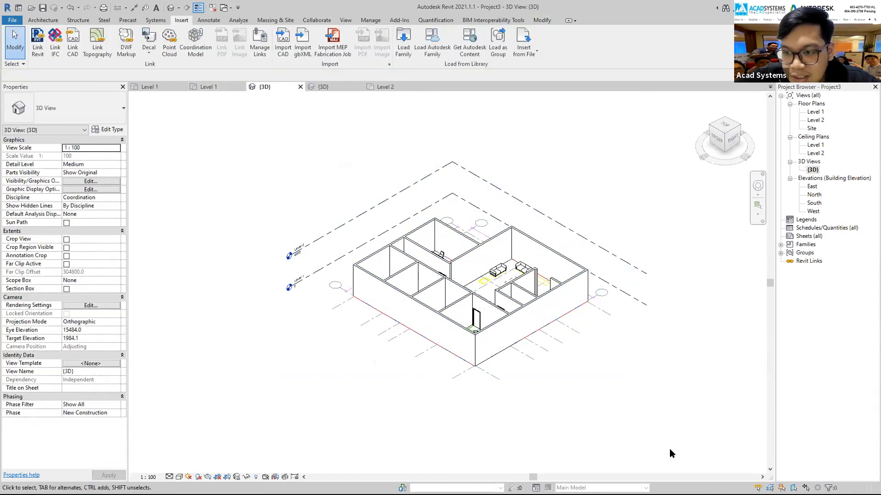